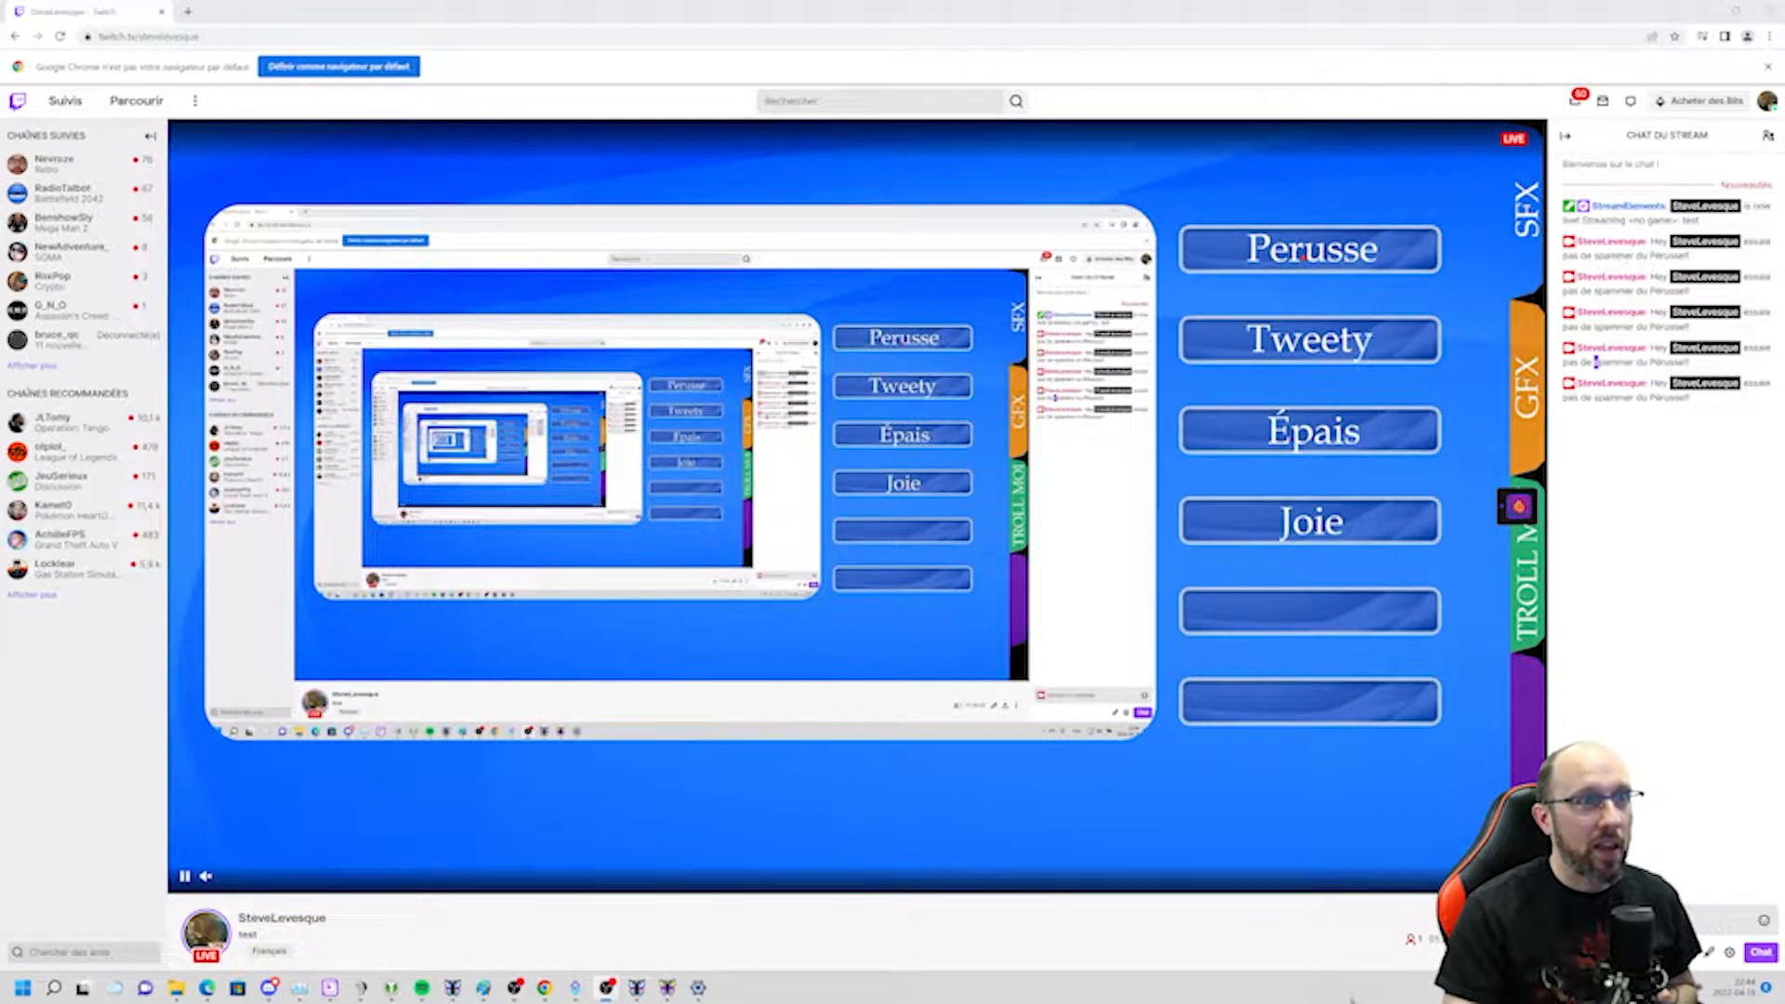
Add the Heat extension to the channel from the live stream and open its configuration to browse overlays.
{"action": "left_click", "coordinate": [1305, 255]}
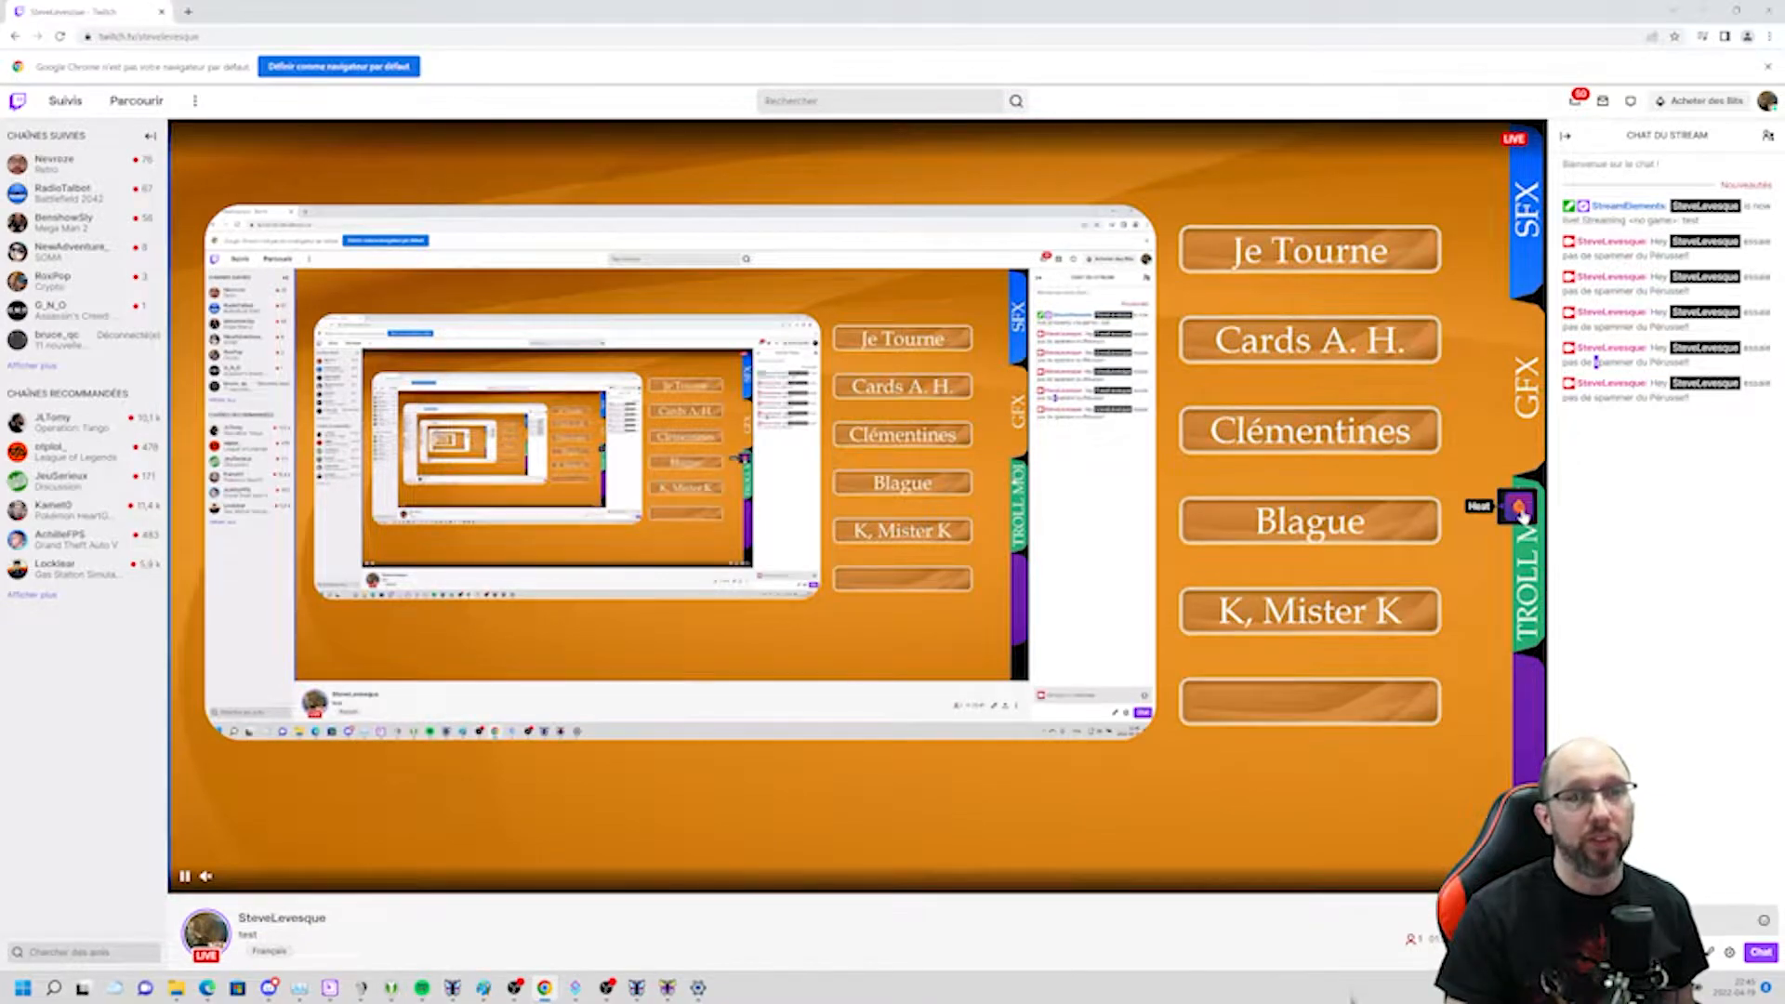
{"action": "left_click", "coordinate": [1521, 512]}
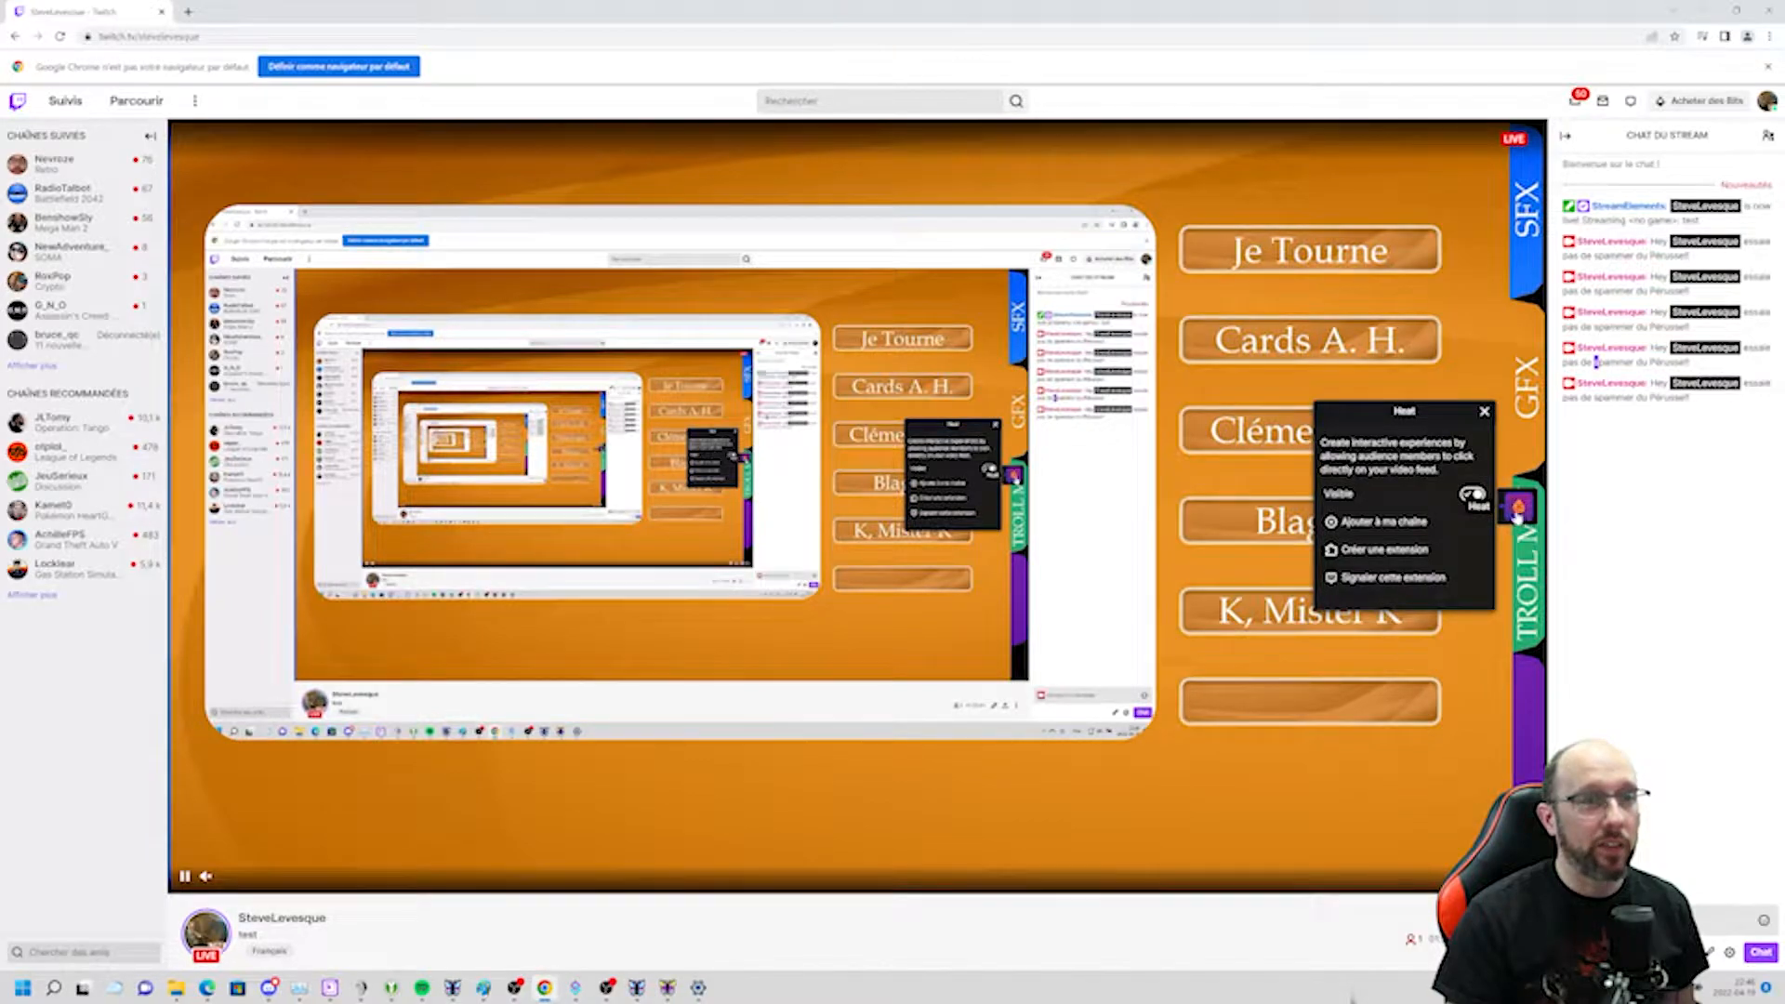
{"action": "left_click", "coordinate": [1382, 524]}
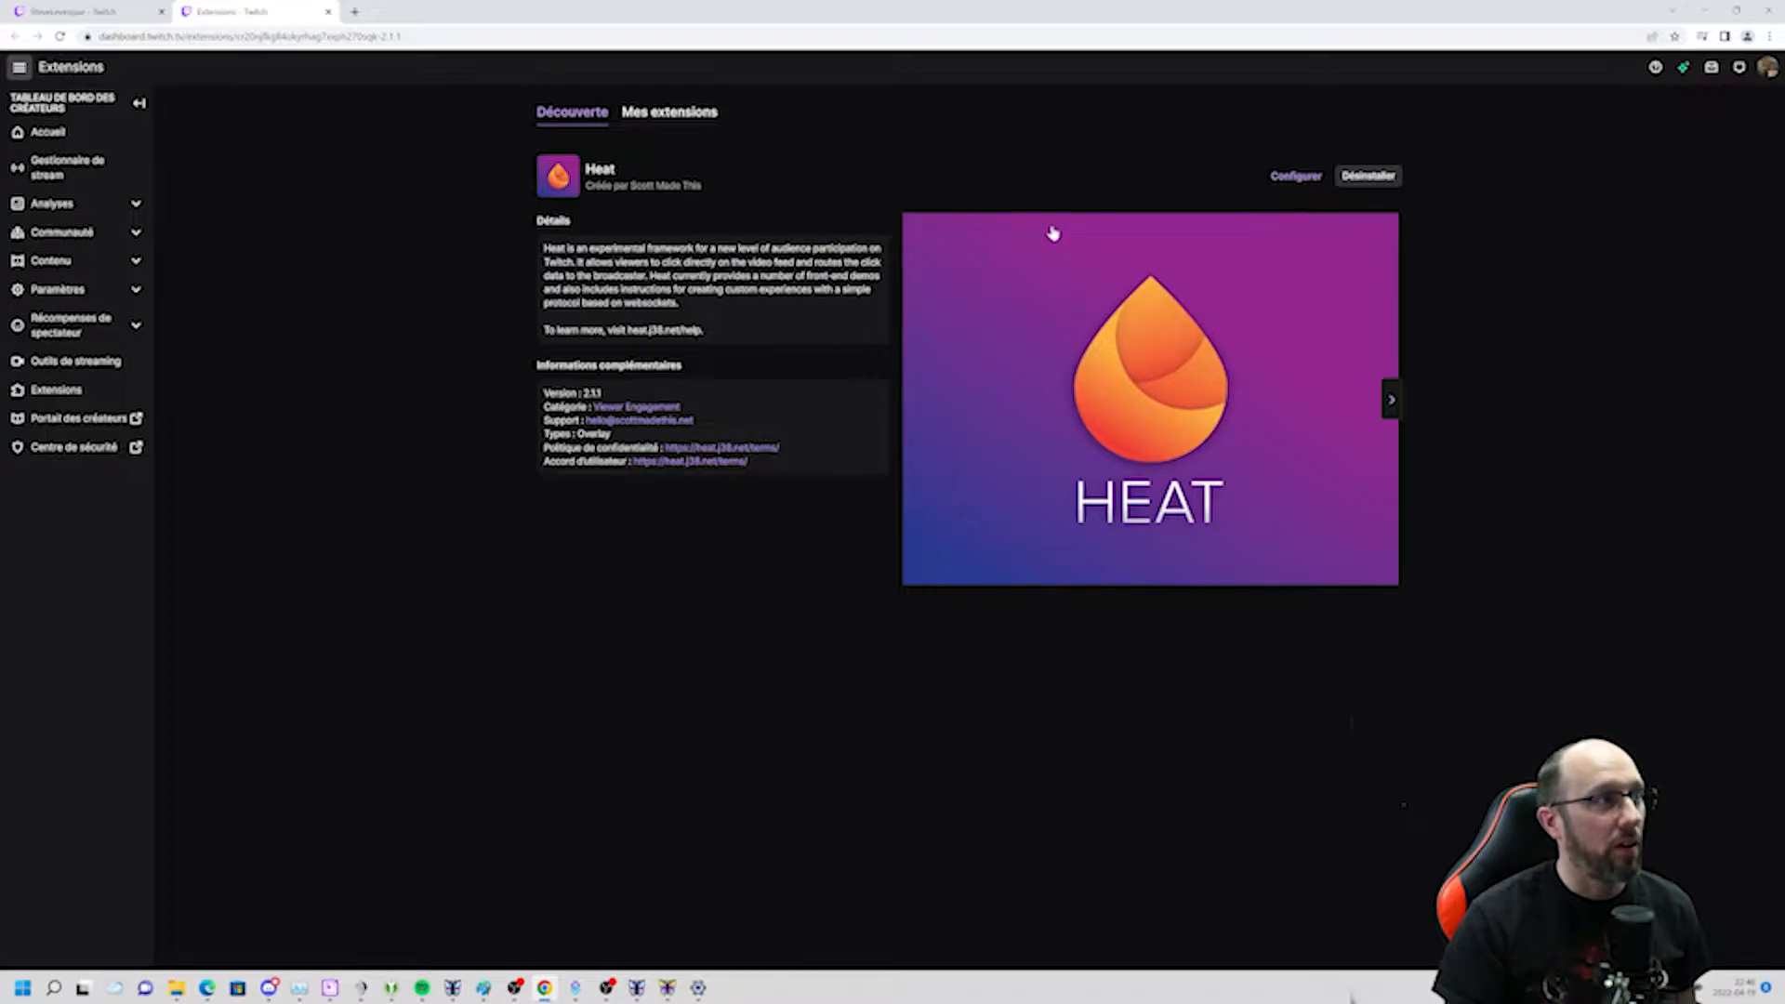
{"action": "left_click", "coordinate": [1294, 176]}
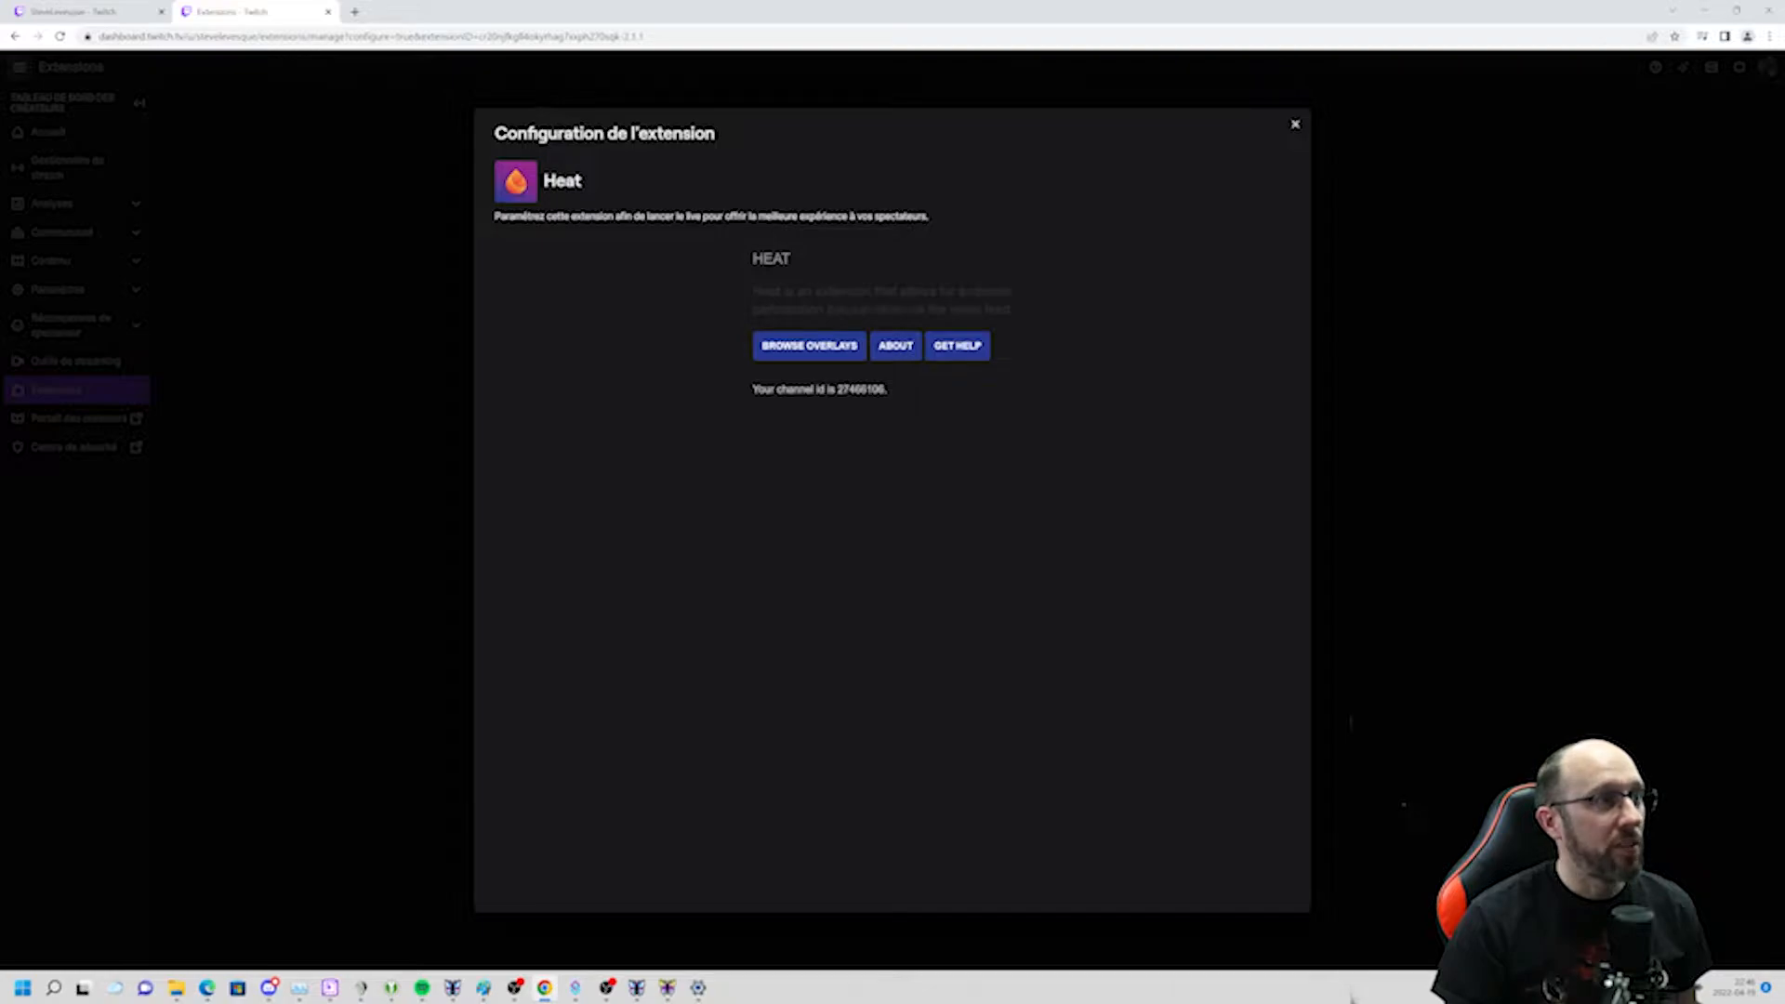
{"action": "left_click", "coordinate": [809, 349]}
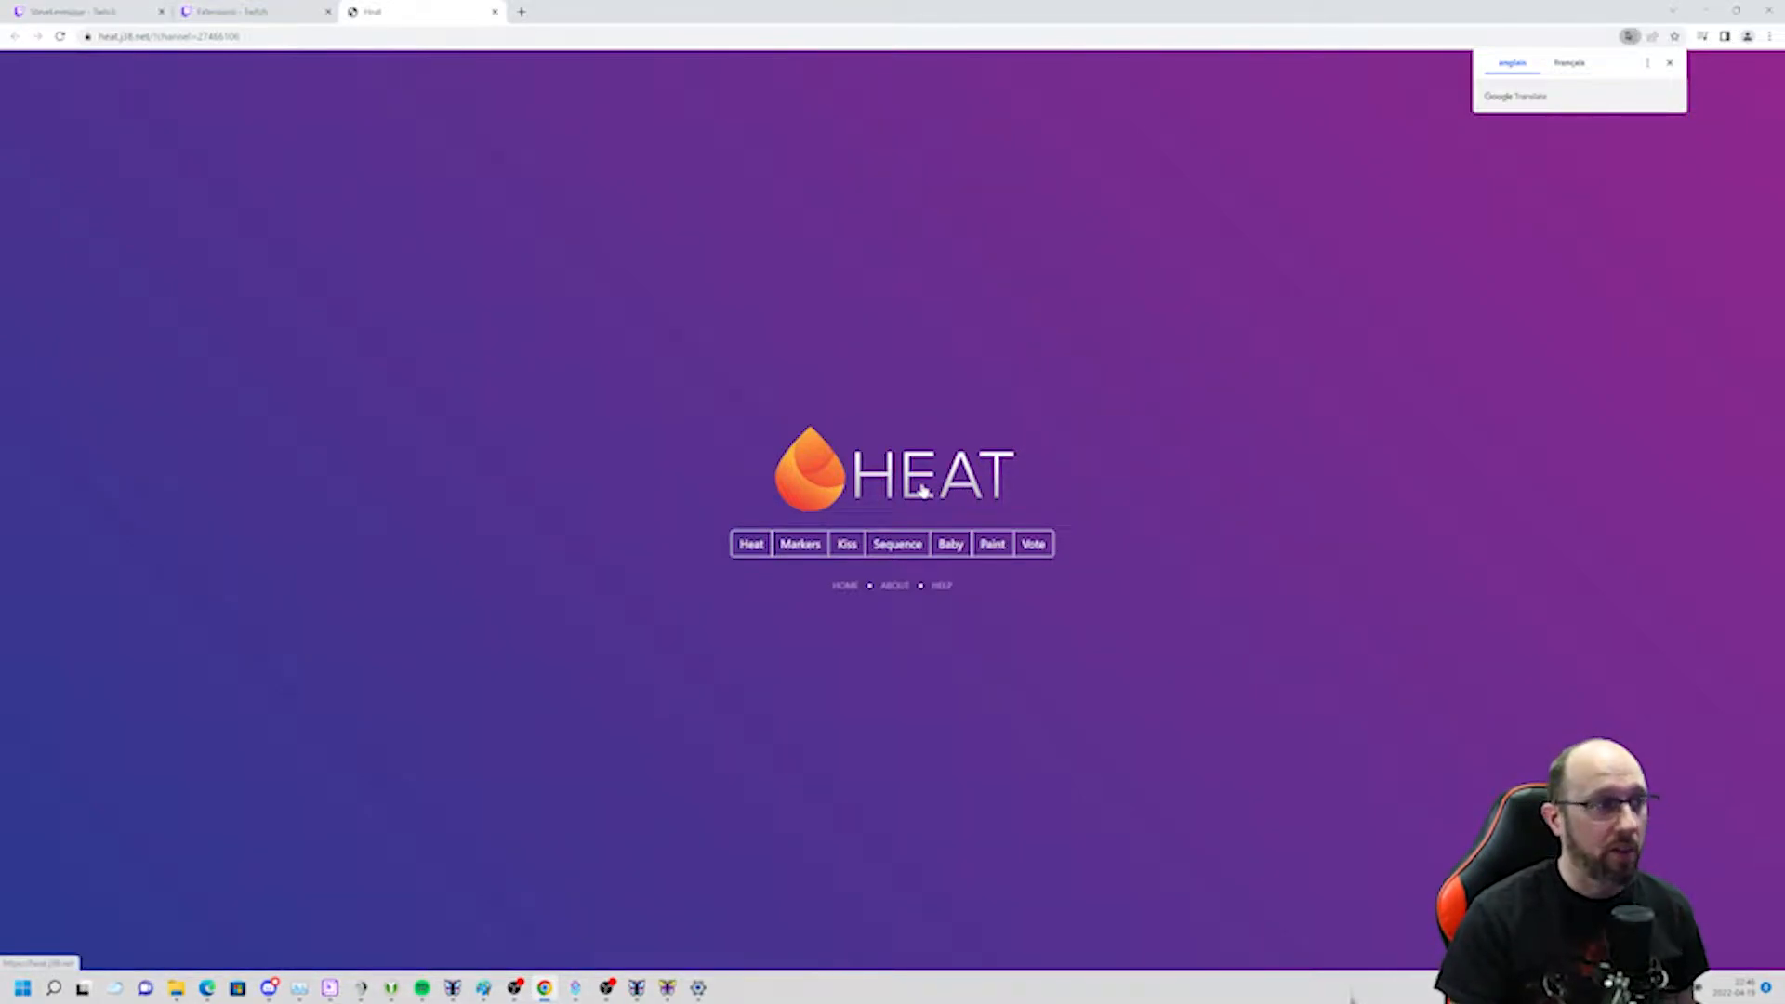
Open the Heat heatmap demo overlay and click several spots on it to test.
{"action": "left_click", "coordinate": [761, 550]}
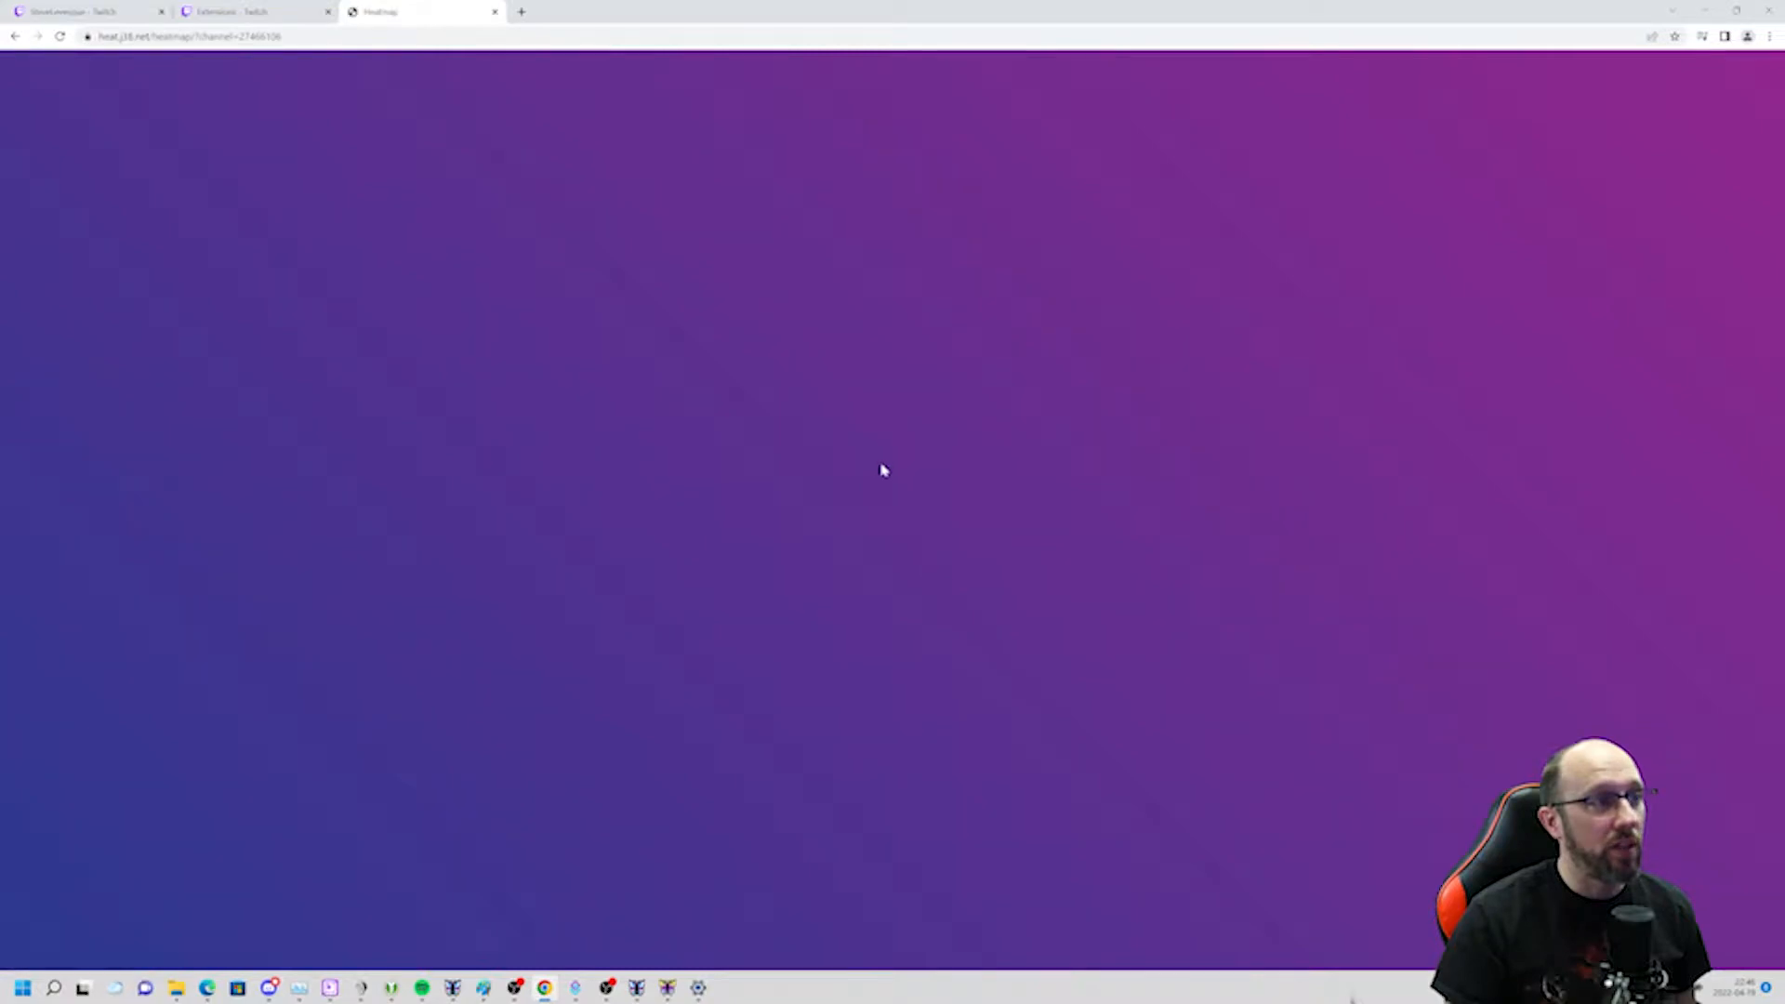
{"action": "left_click", "coordinate": [784, 359]}
{"action": "left_click", "coordinate": [961, 337]}
{"action": "left_click", "coordinate": [1028, 469]}
{"action": "left_click", "coordinate": [784, 510]}
{"action": "left_click", "coordinate": [620, 559]}
{"action": "left_click", "coordinate": [803, 269]}
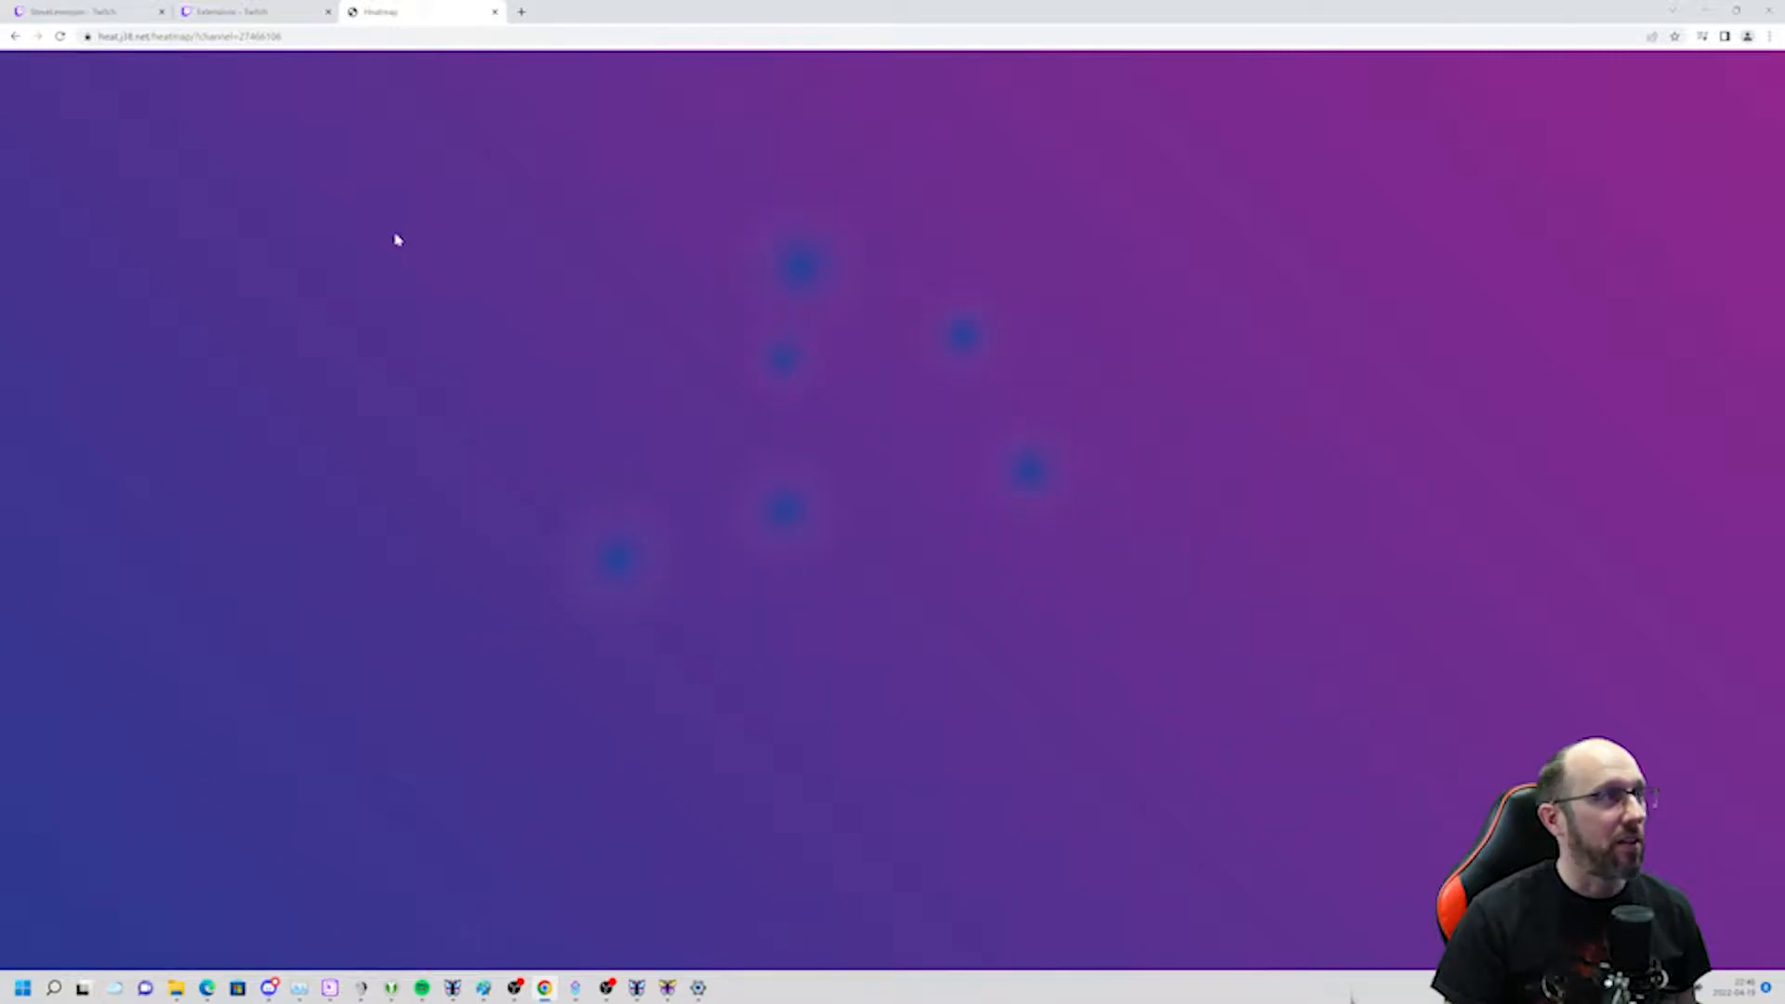
Go back to the Heat overlay list, open the Markers demo and click several spots on it.
{"action": "left_click", "coordinate": [15, 37]}
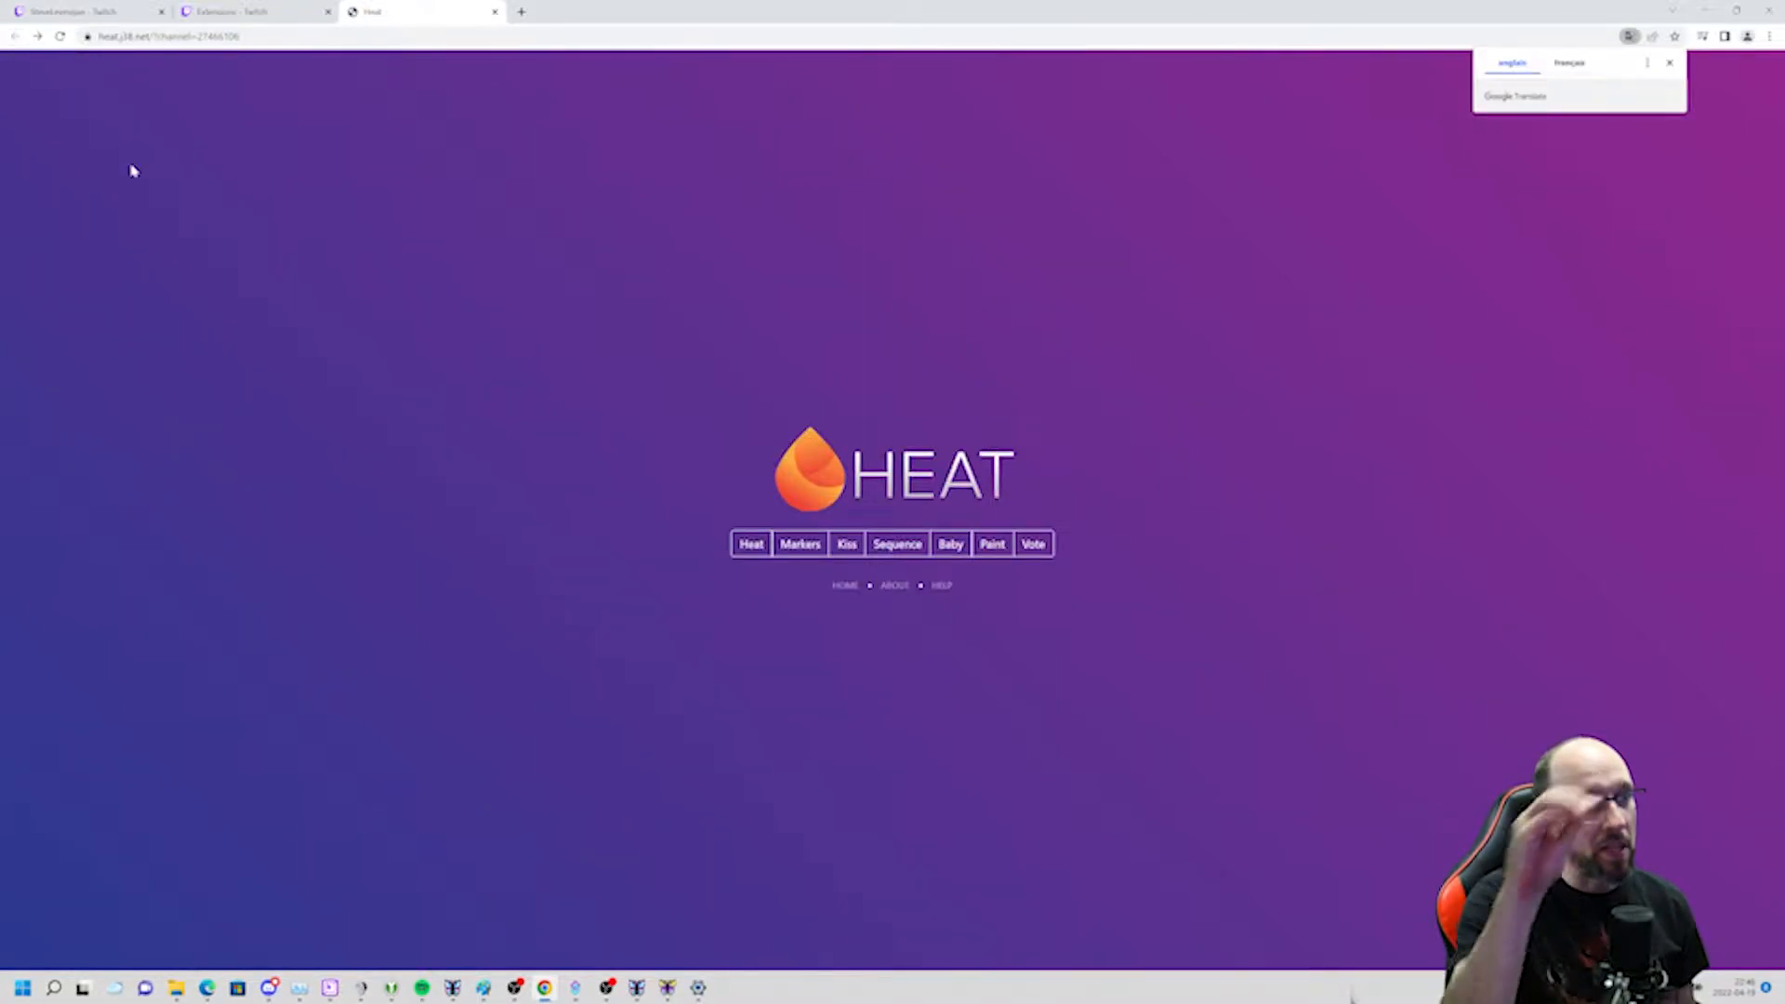
{"action": "left_click", "coordinate": [798, 543]}
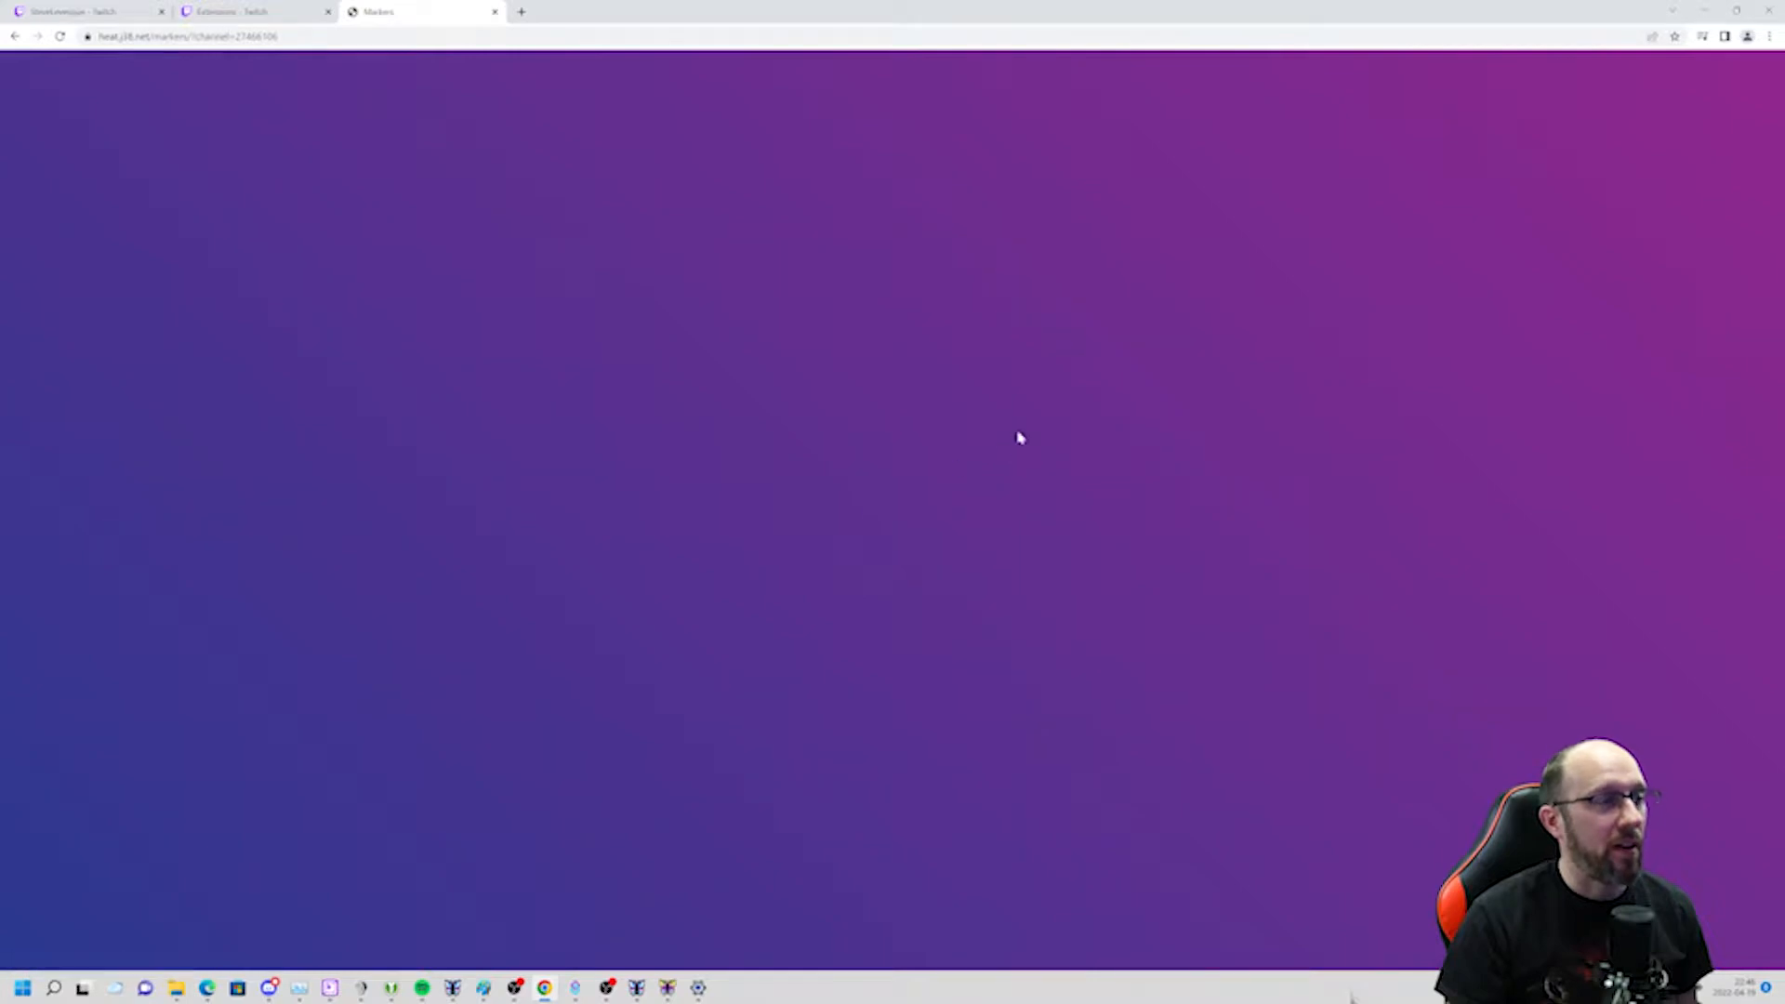
{"action": "left_click", "coordinate": [1031, 349]}
{"action": "left_click", "coordinate": [971, 422]}
{"action": "left_click", "coordinate": [753, 336]}
{"action": "left_click", "coordinate": [728, 502]}
{"action": "left_click", "coordinate": [1254, 398]}
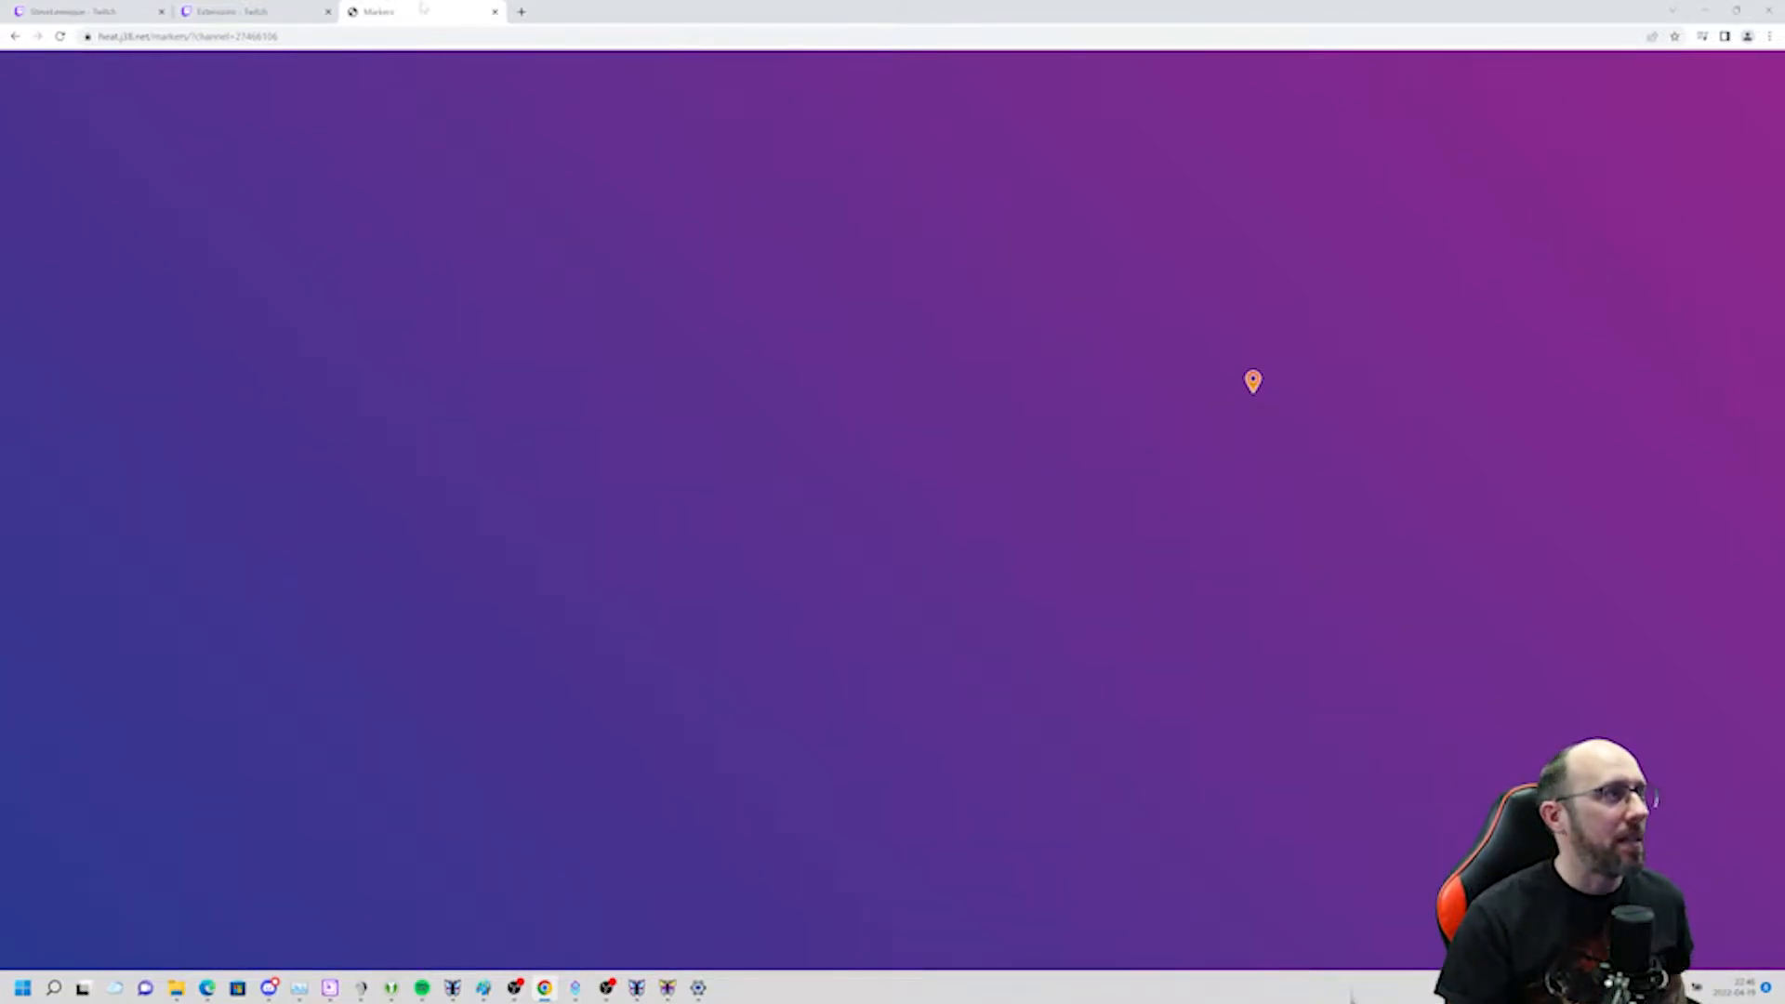
Close the overlay page and configuration dialog, then search the extension catalogue for heat.
{"action": "left_click", "coordinate": [495, 12]}
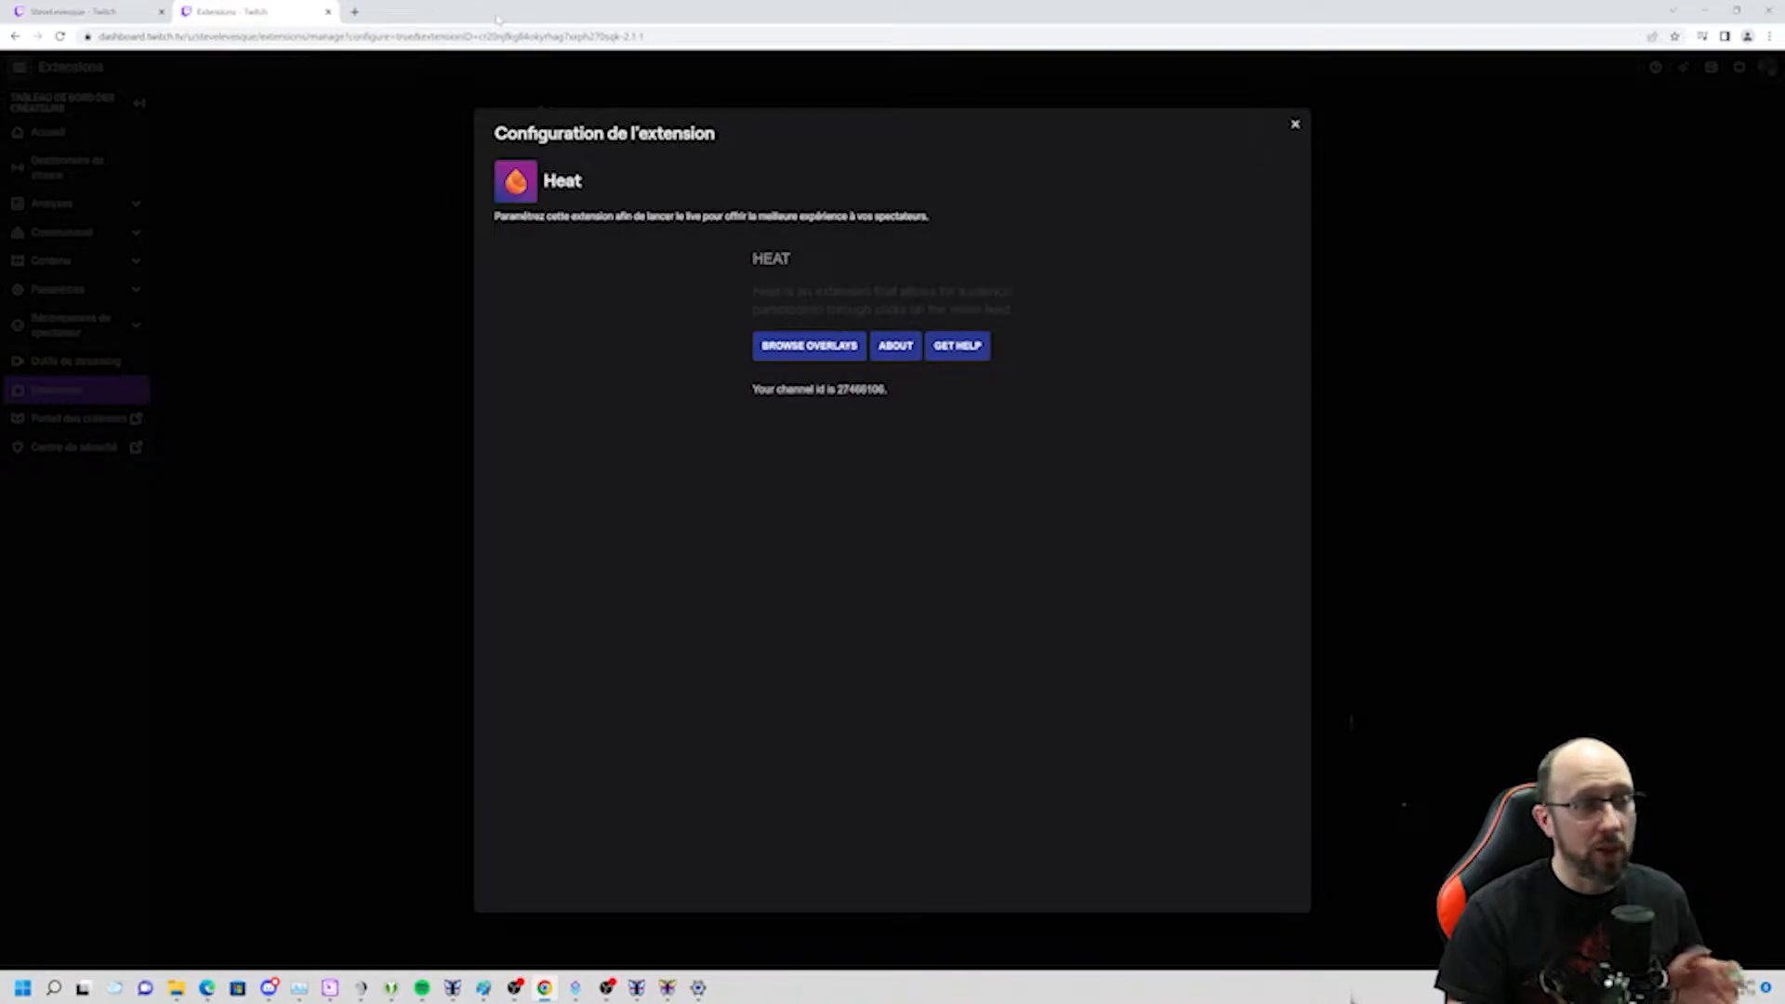
{"action": "left_click", "coordinate": [1296, 125]}
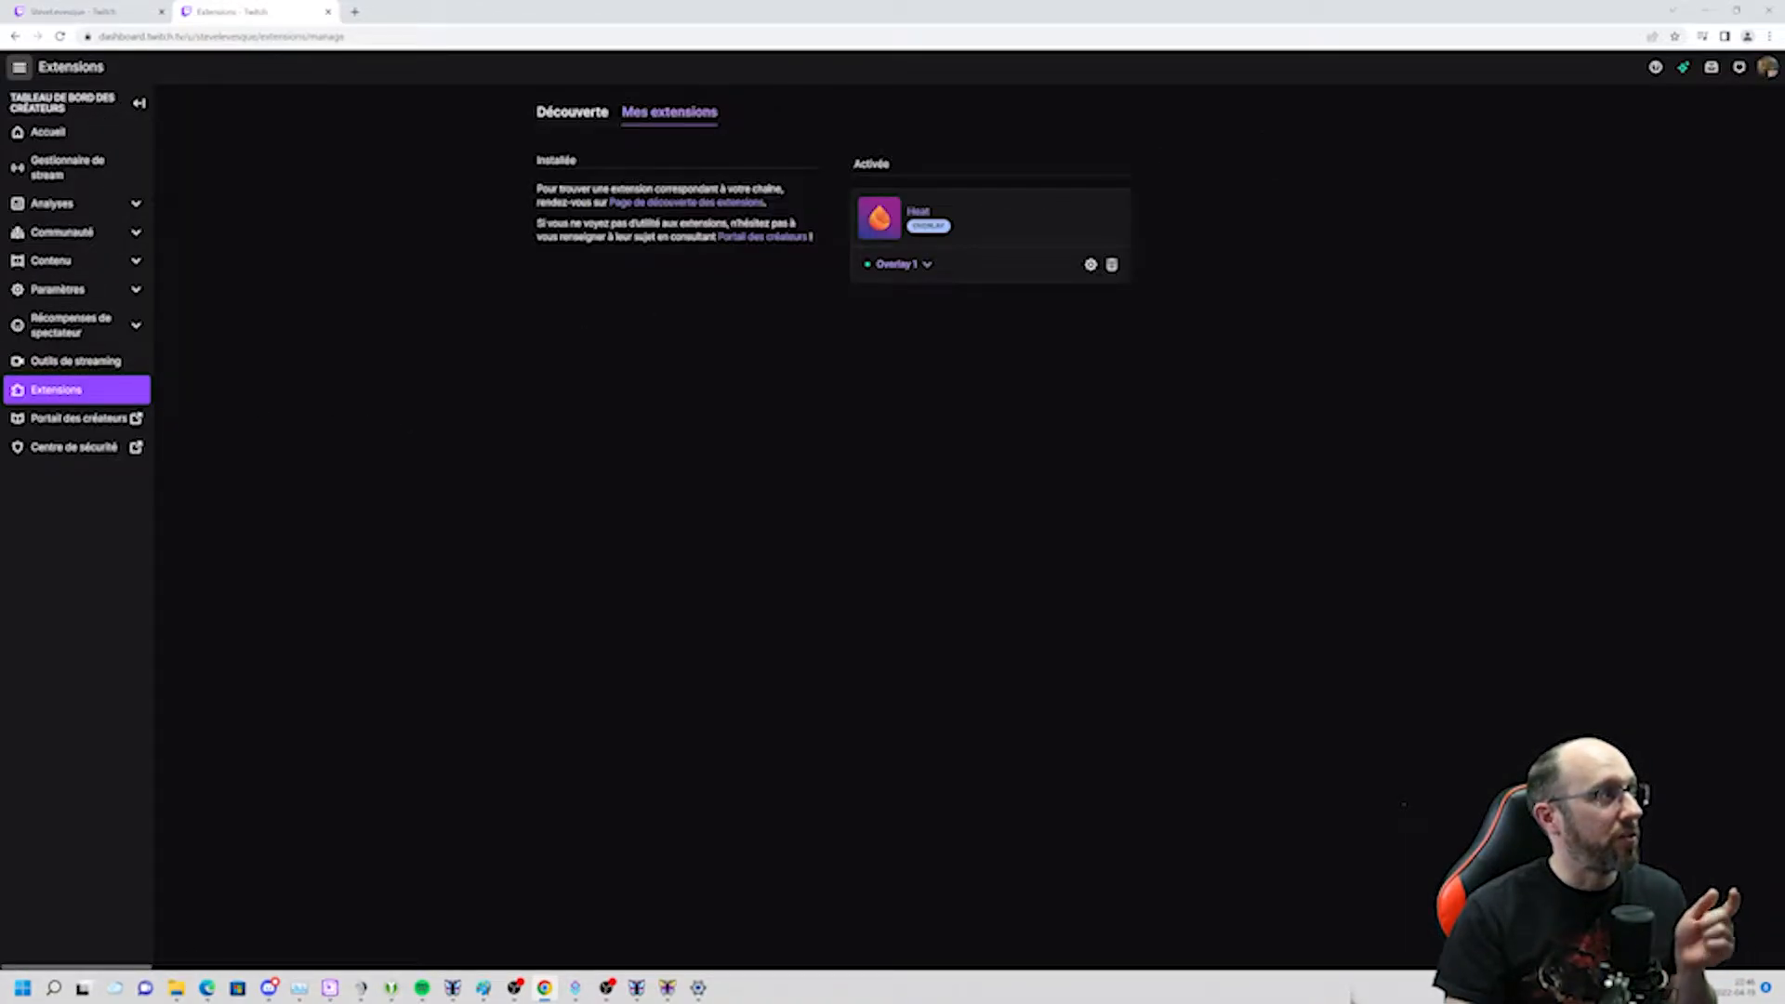
{"action": "left_click", "coordinate": [575, 114]}
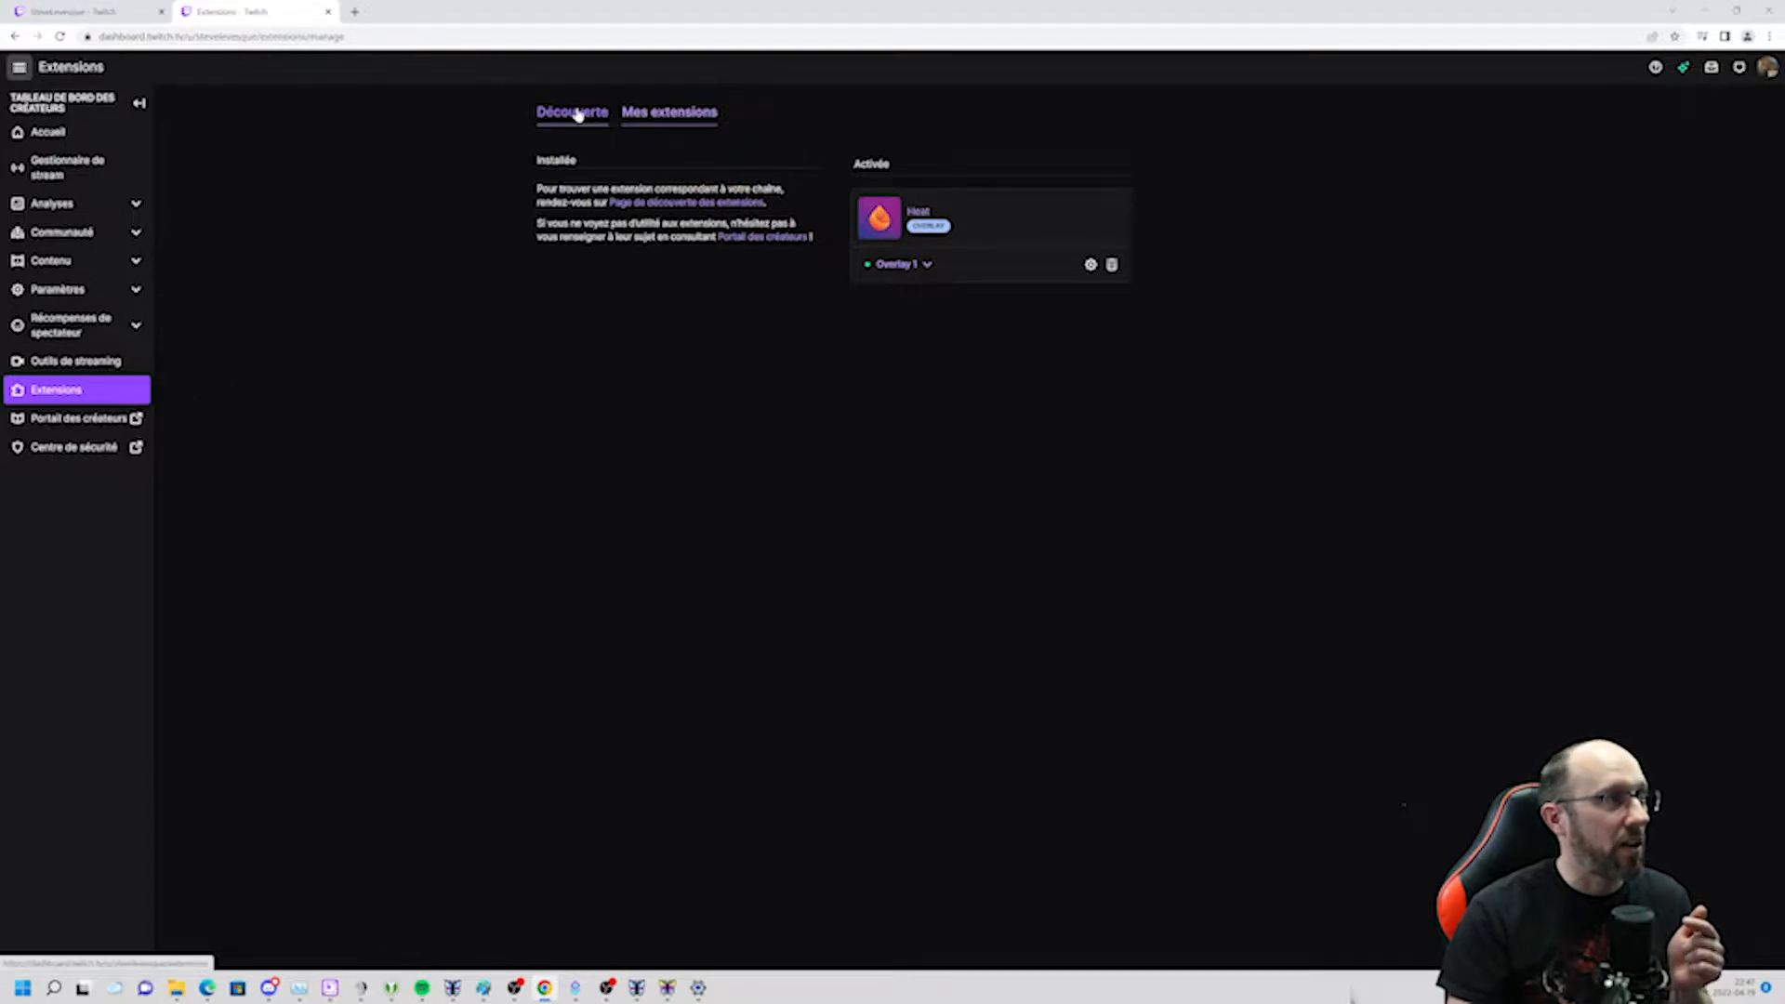
{"action": "left_click", "coordinate": [1227, 151]}
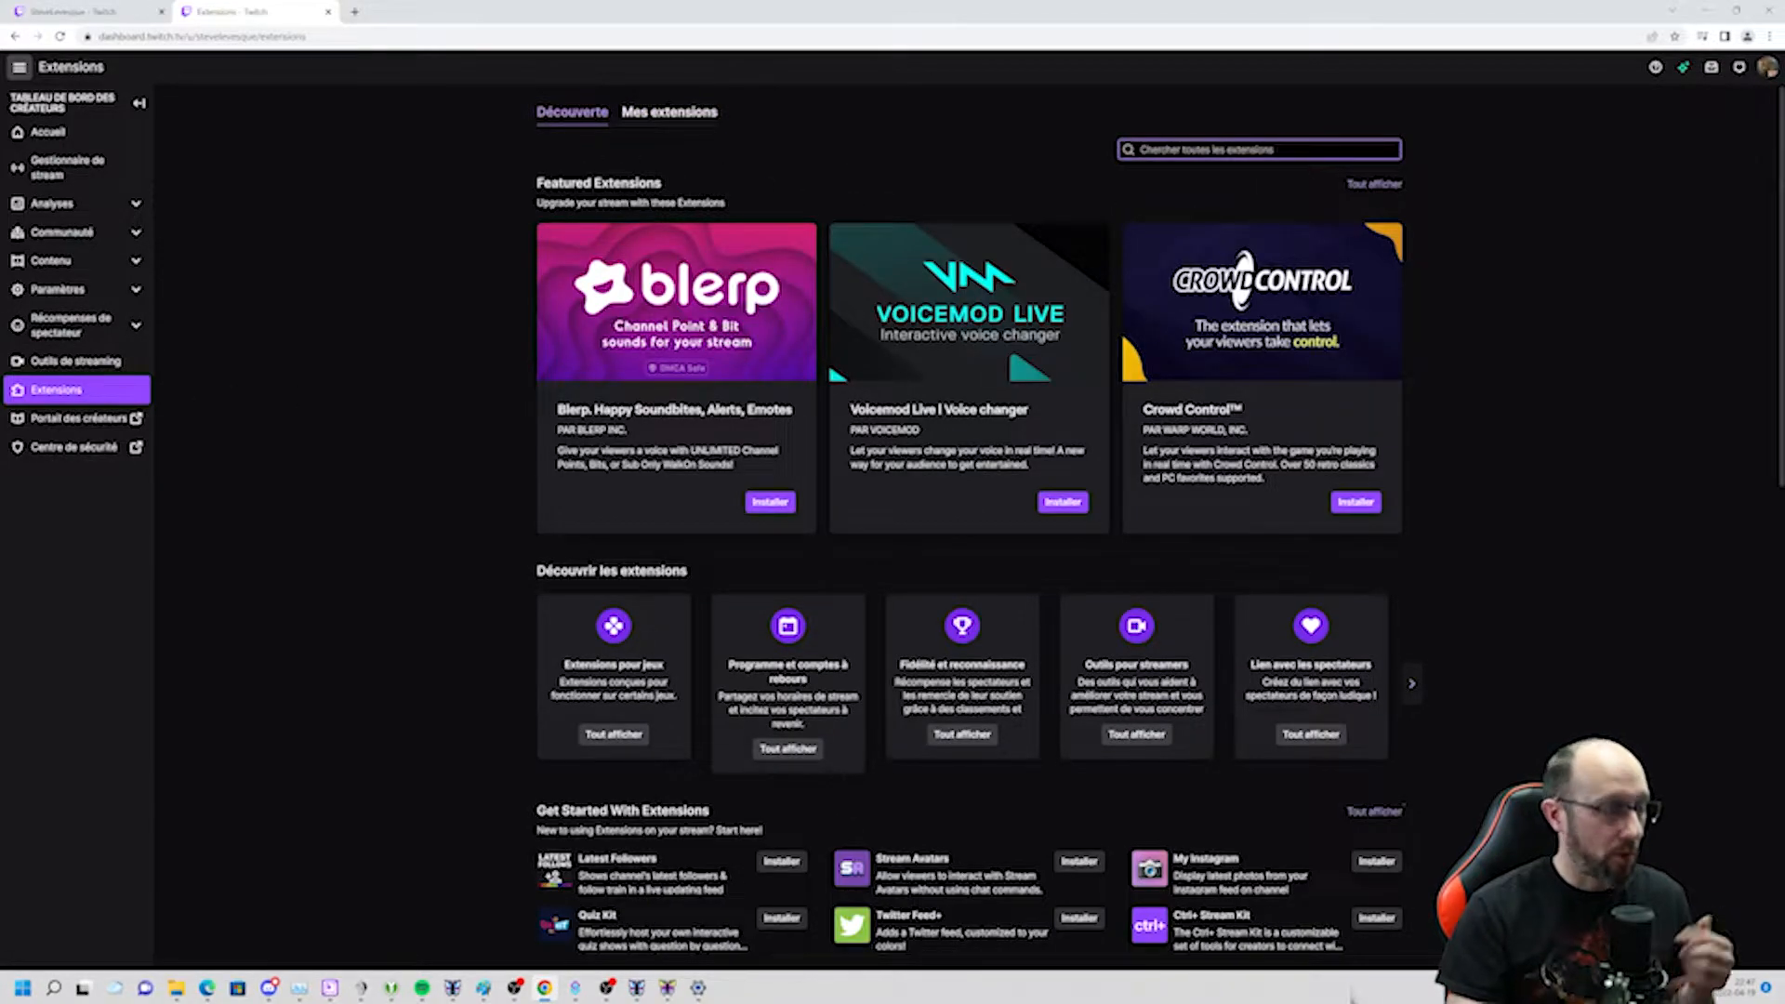
{"action": "type", "text": "heal"}
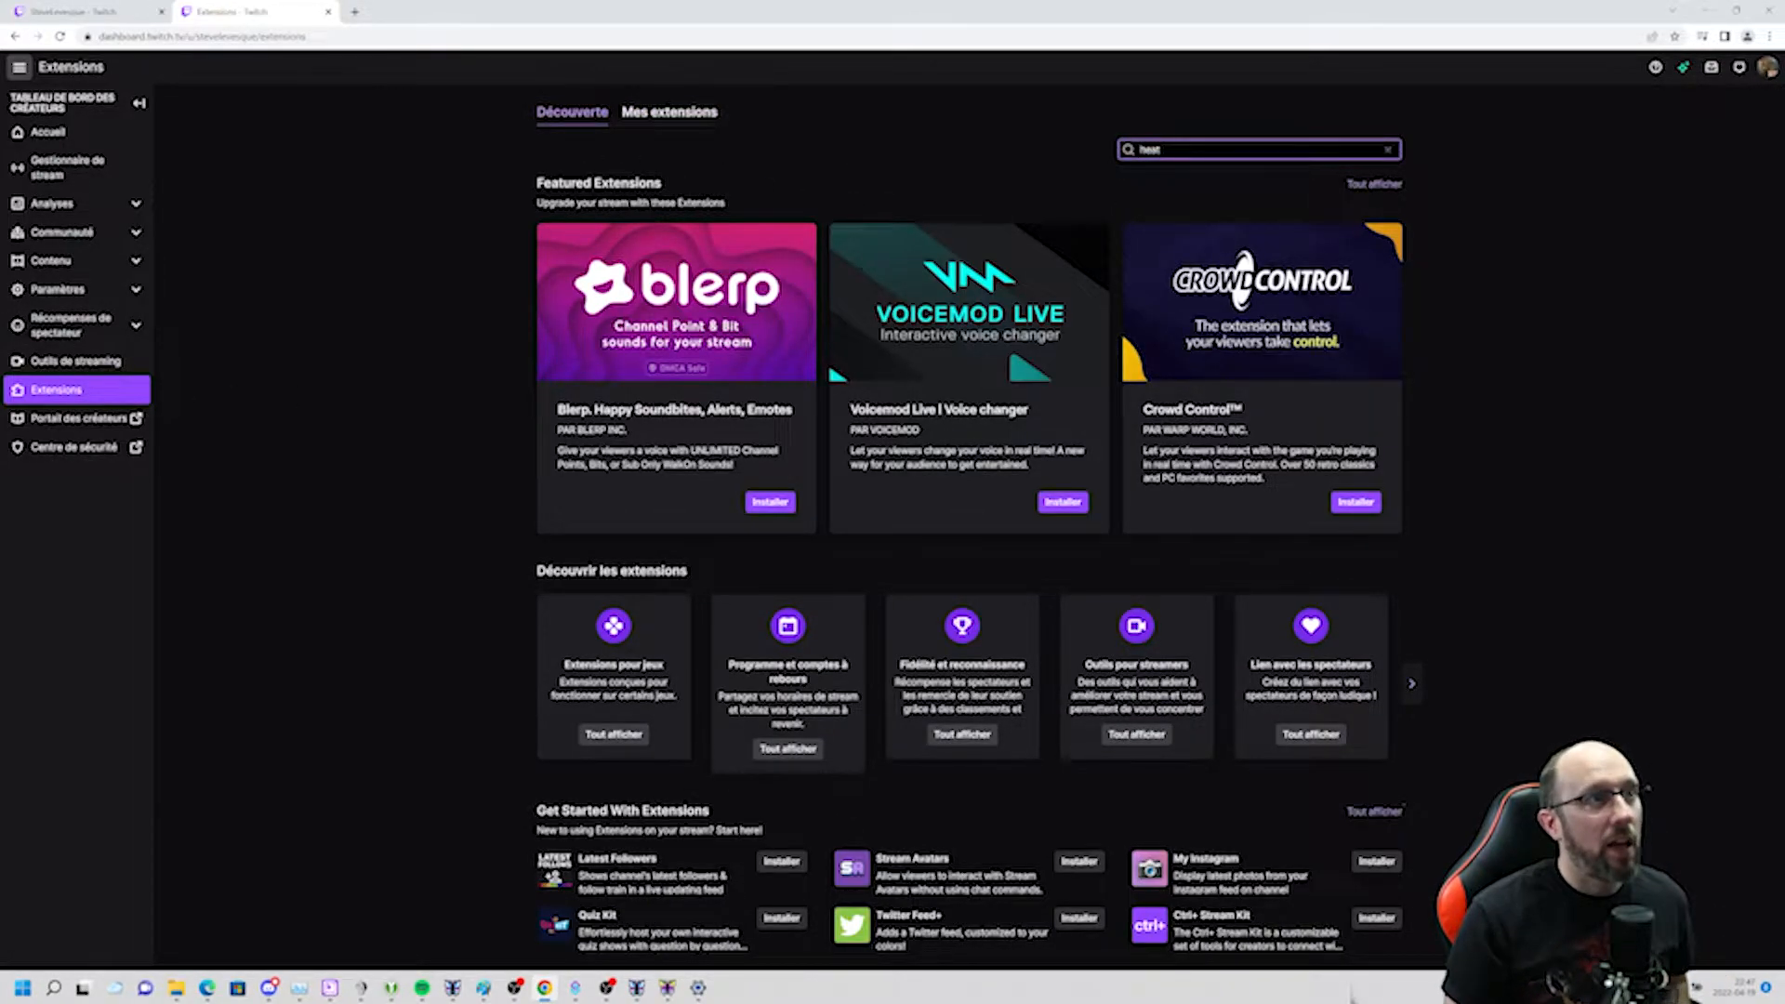
{"action": "key", "text": "Return"}
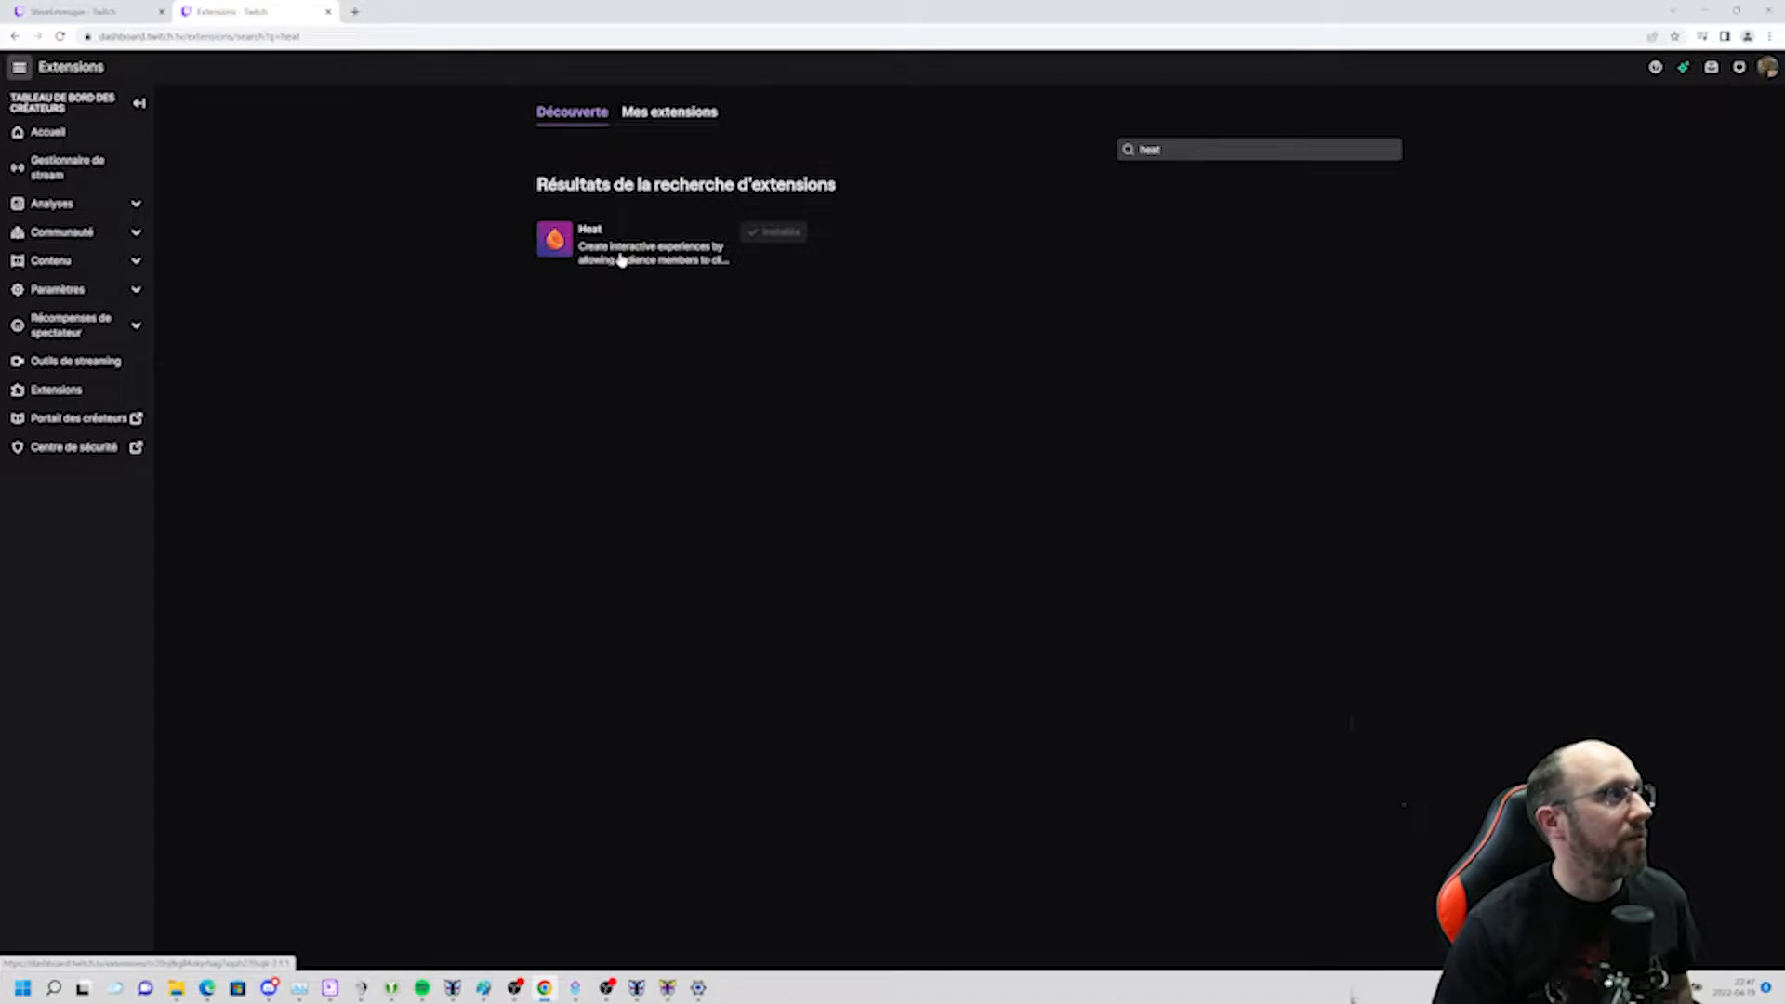
Return to the stream tab, switch to LioranBoard and close the open command editor.
{"action": "left_click", "coordinate": [328, 11]}
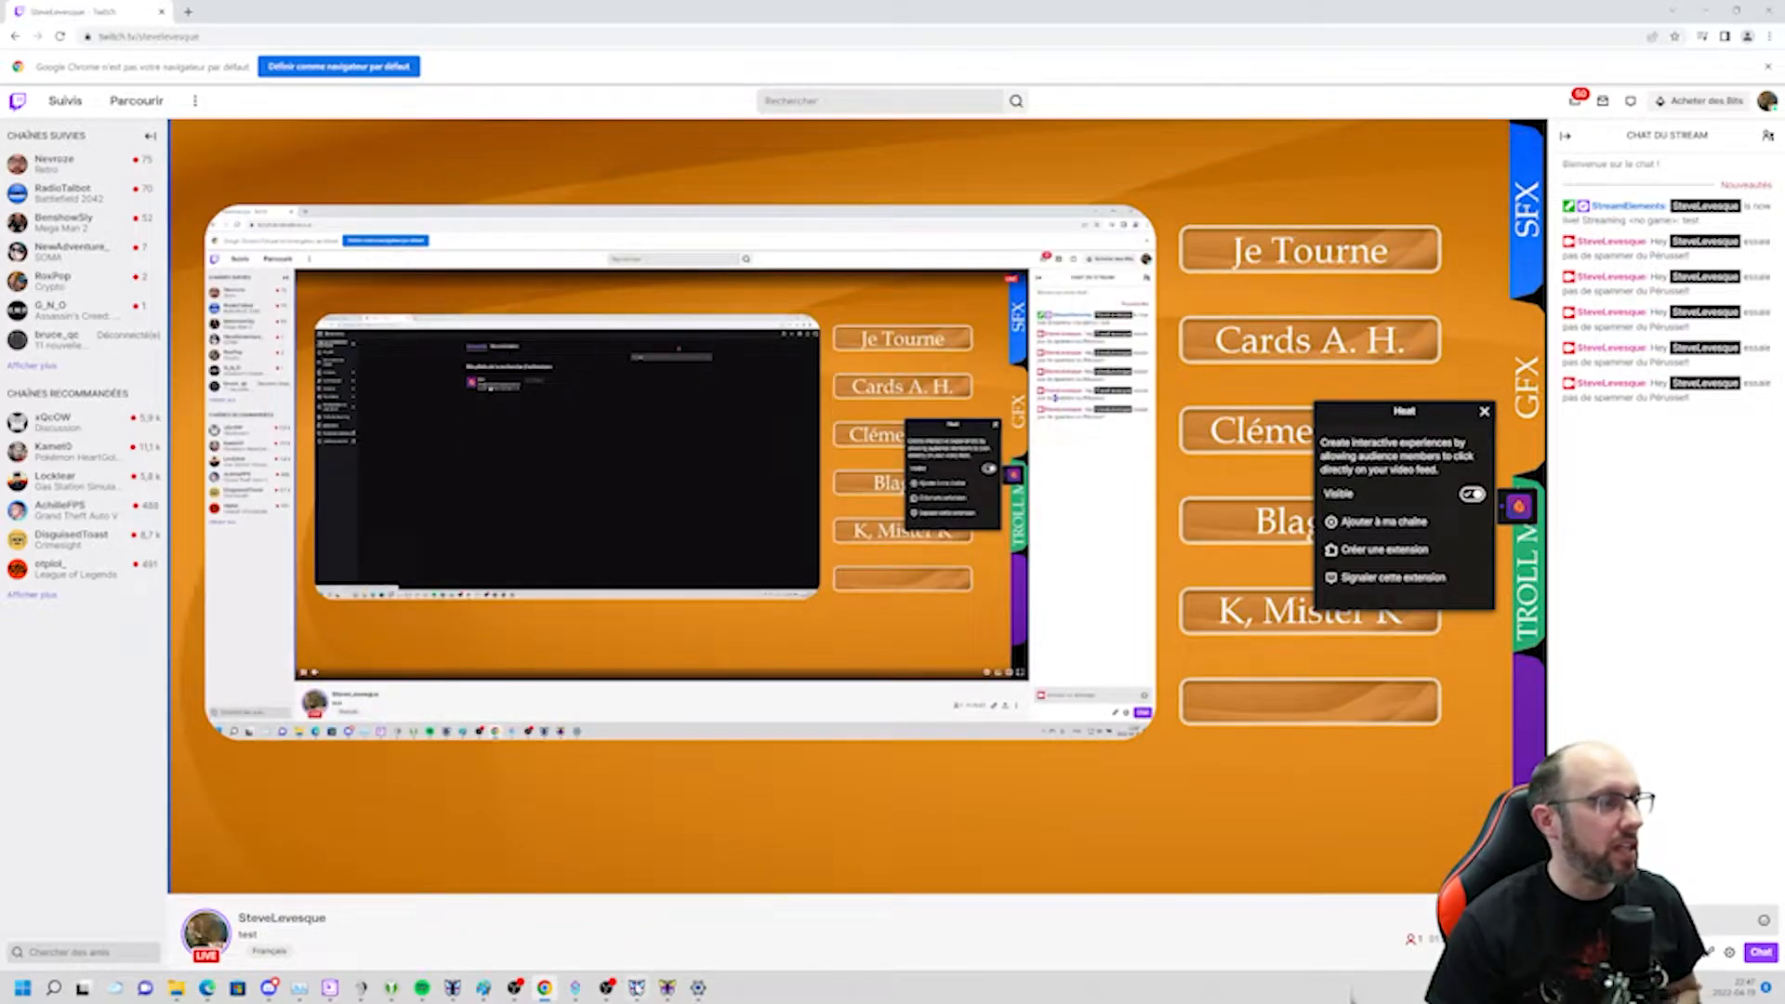
{"action": "left_click", "coordinate": [637, 988]}
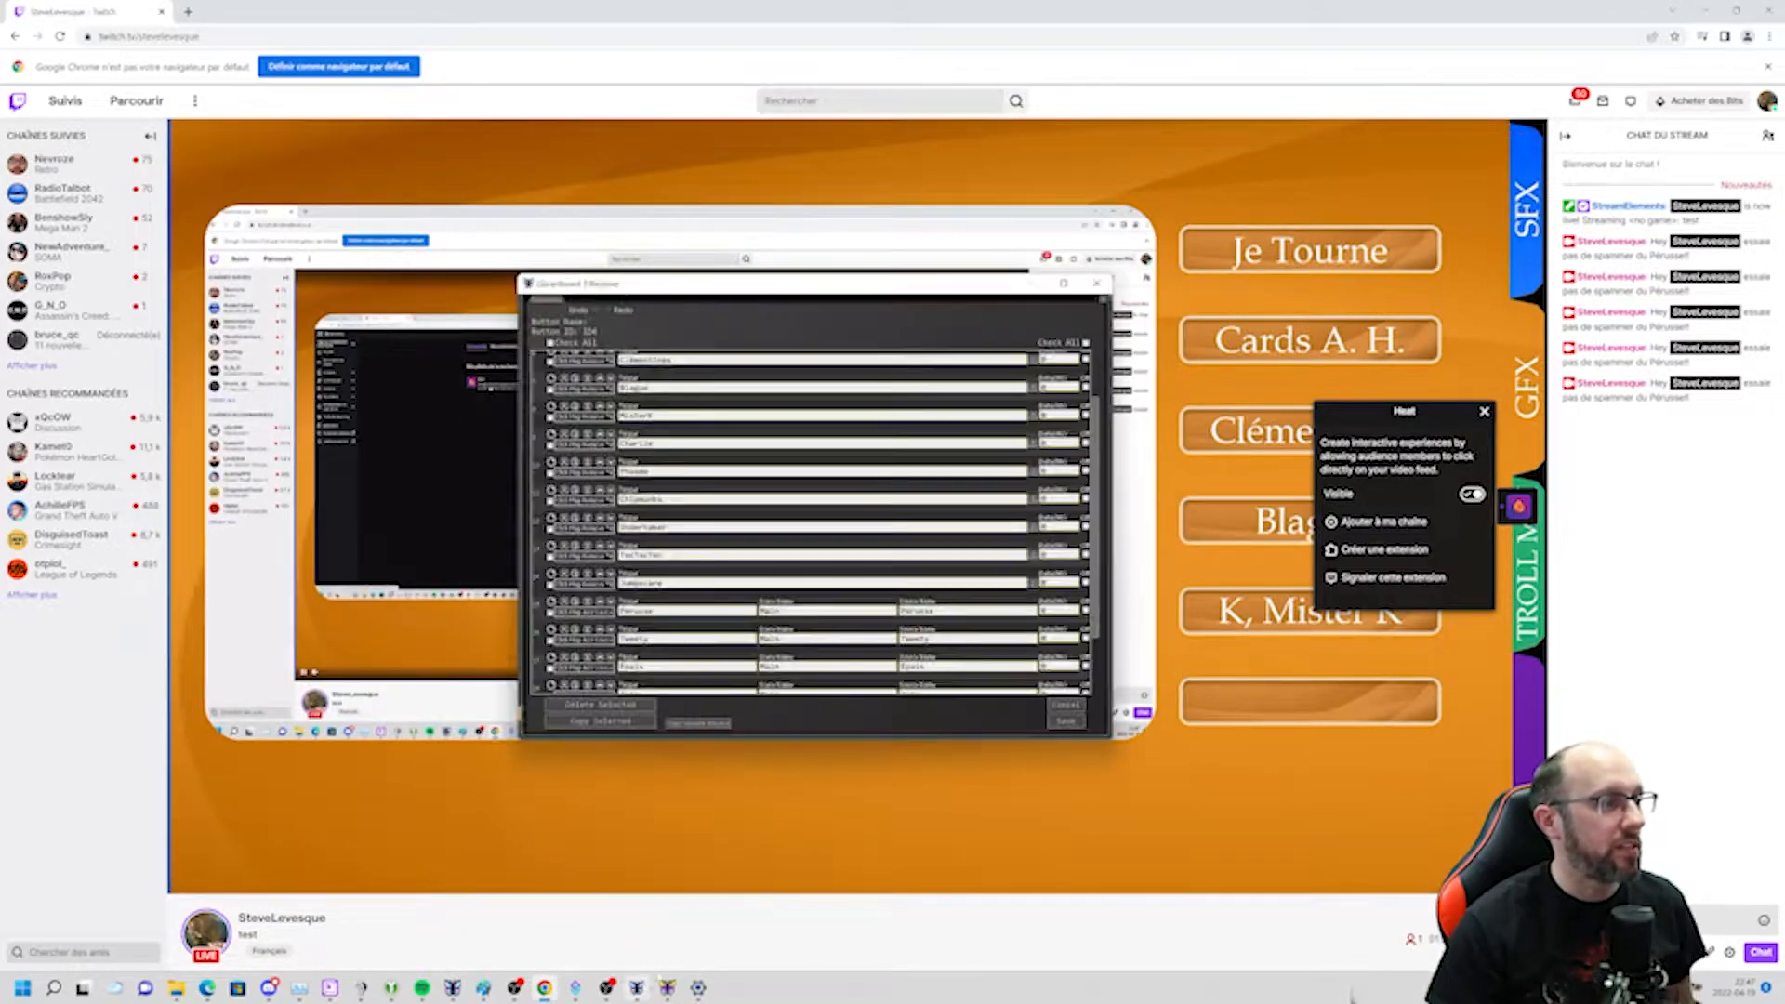
{"action": "left_click", "coordinate": [1069, 717]}
{"action": "left_click", "coordinate": [1030, 317]}
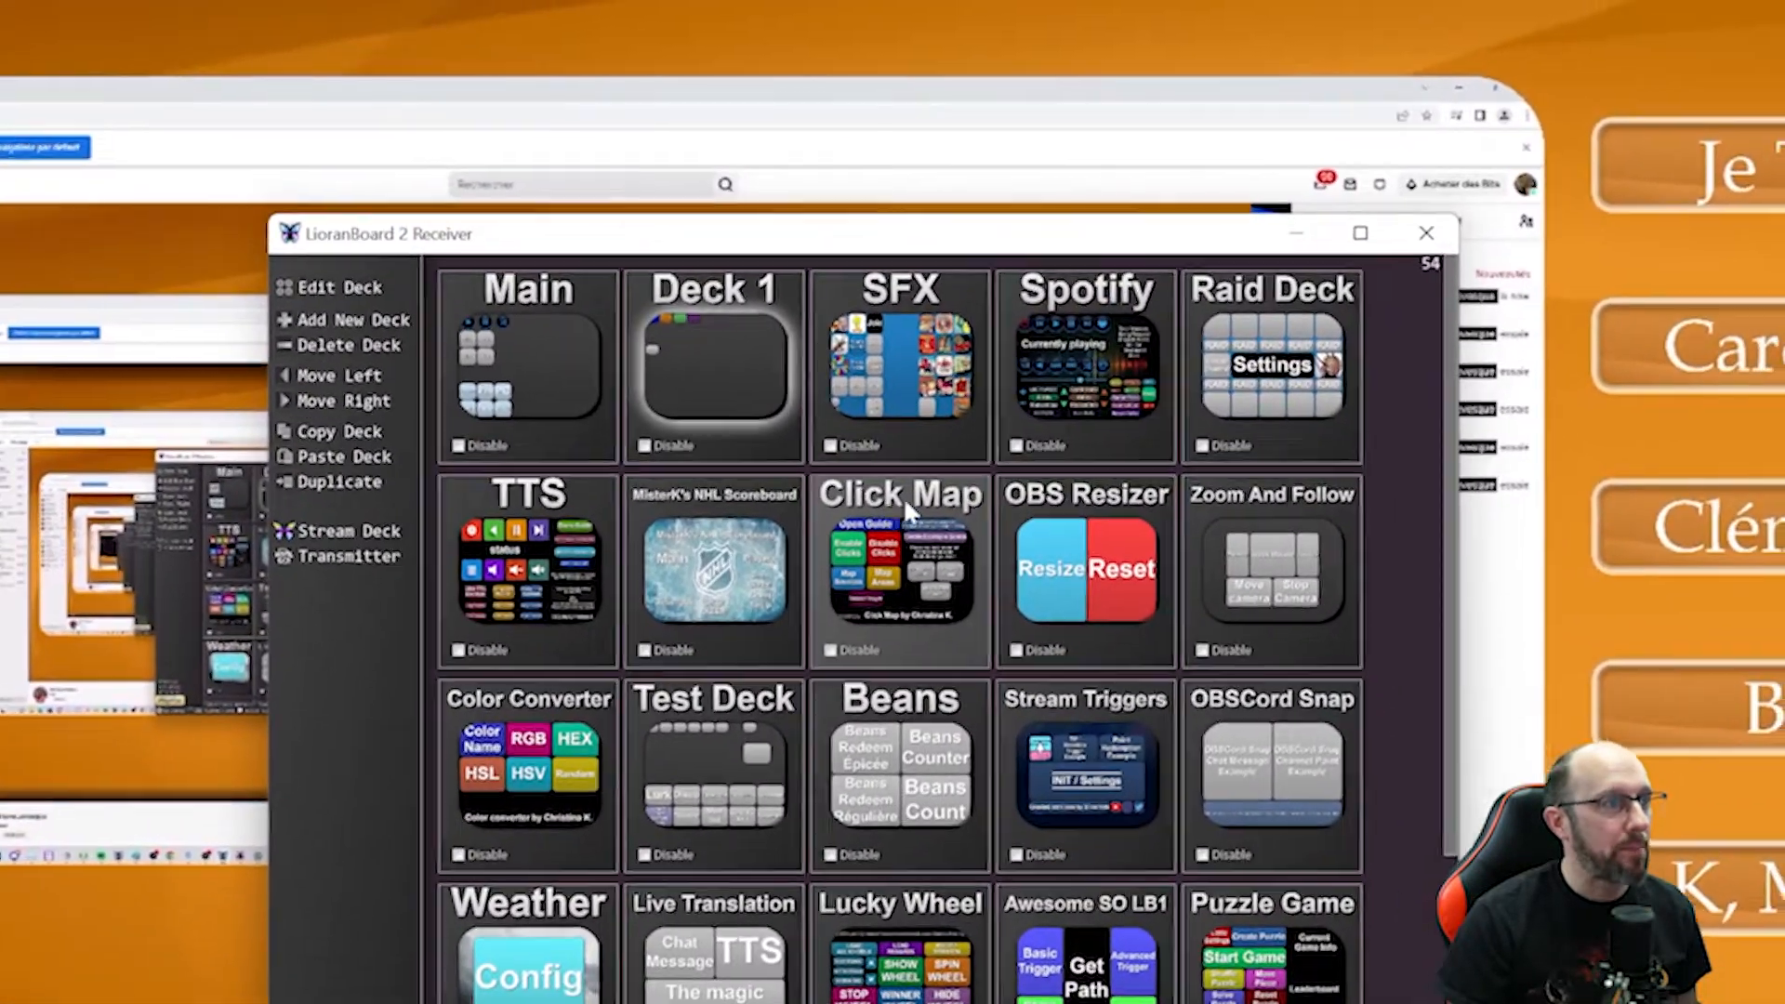
Edit the Click Map deck and examine the commands of its Enable Clicks button.
{"action": "right_click", "coordinate": [897, 509]}
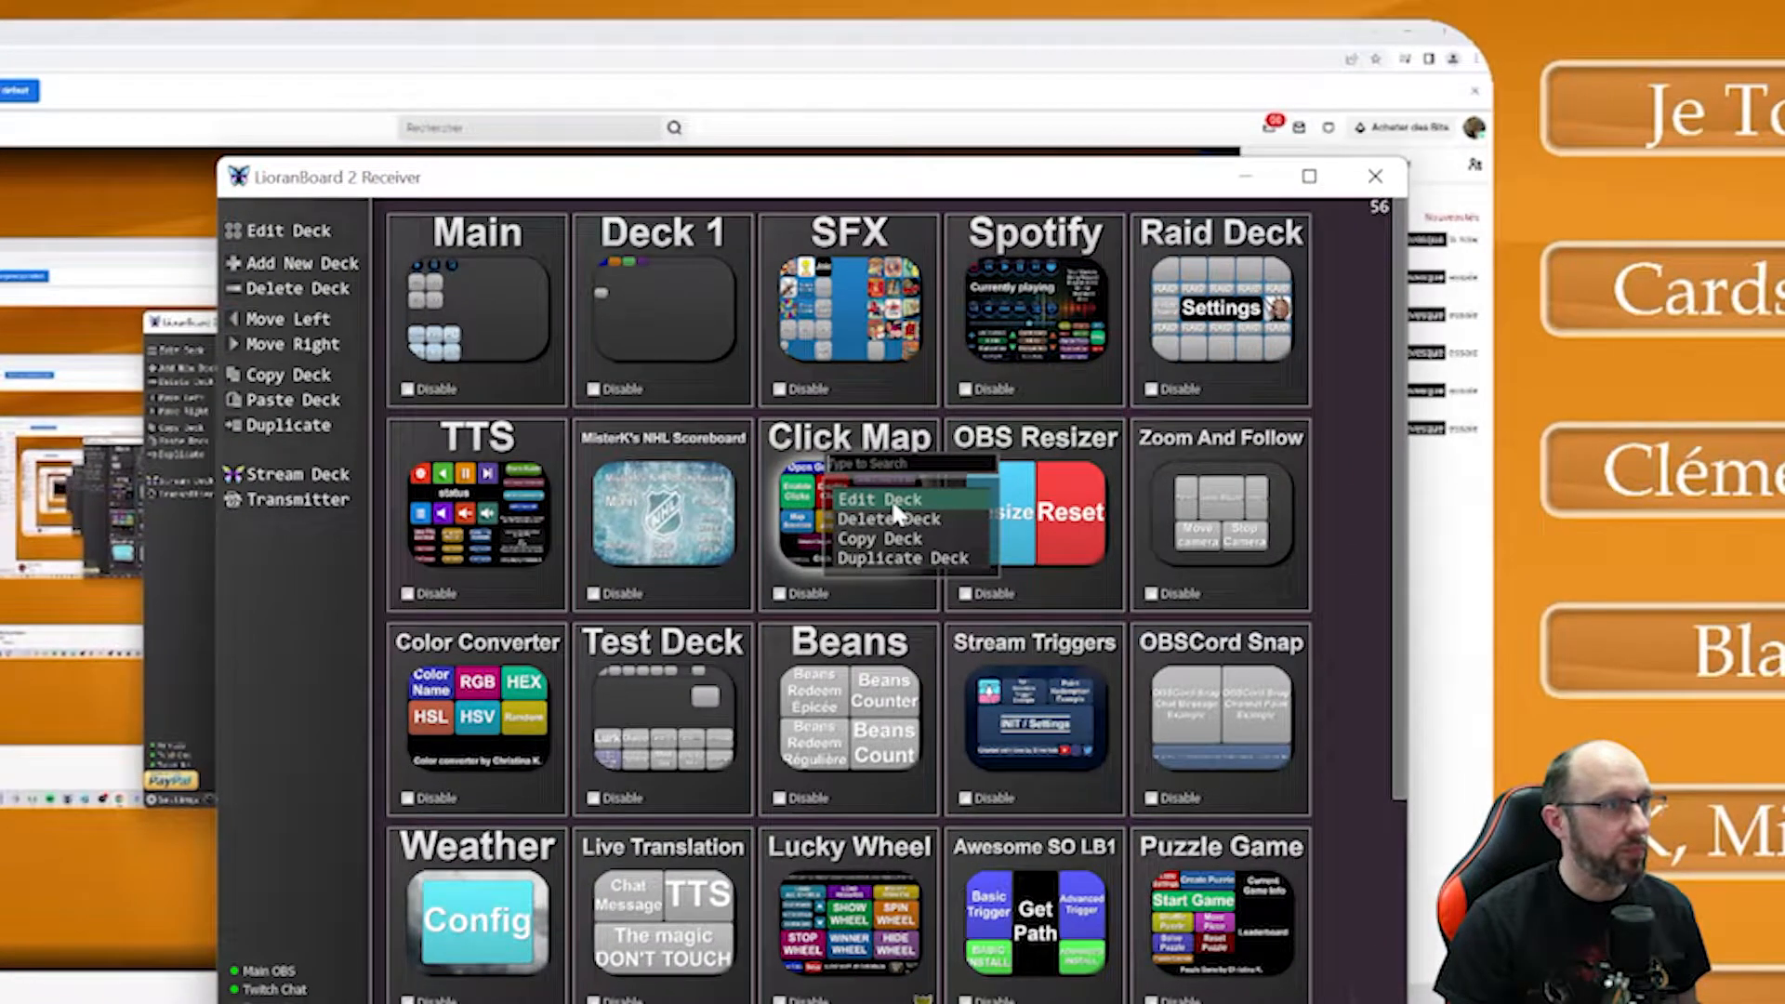
{"action": "left_click", "coordinate": [892, 502]}
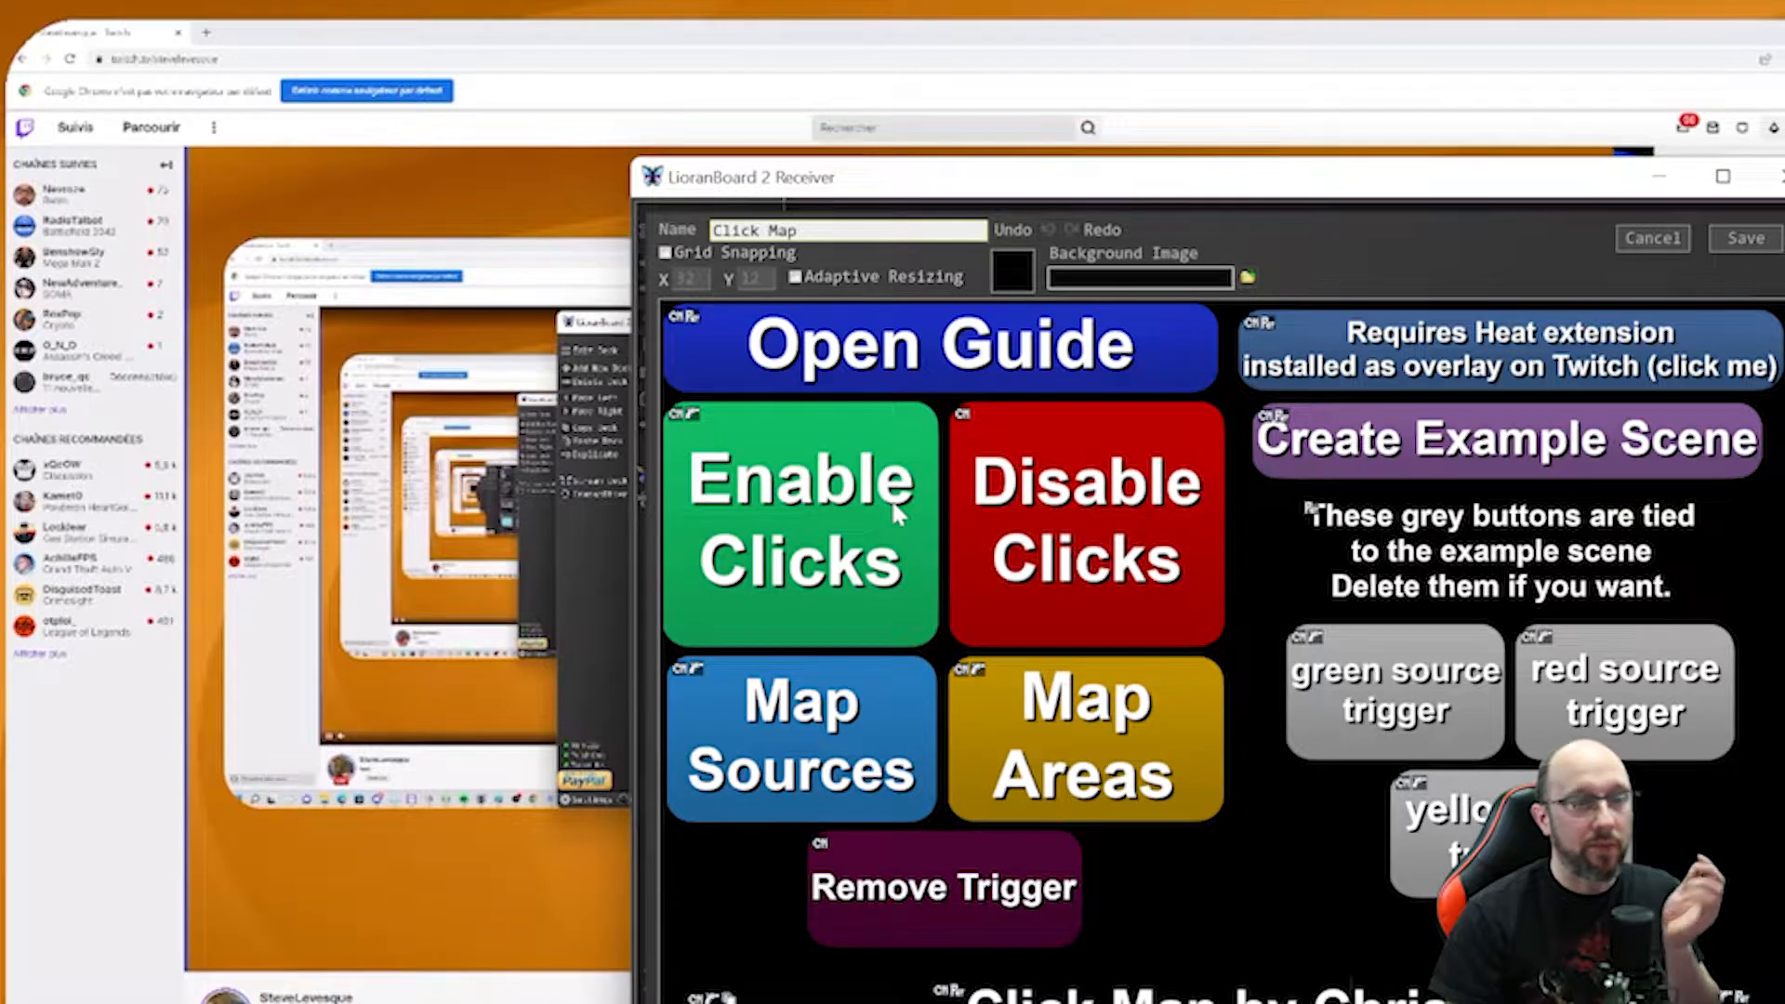
{"action": "right_click", "coordinate": [896, 510]}
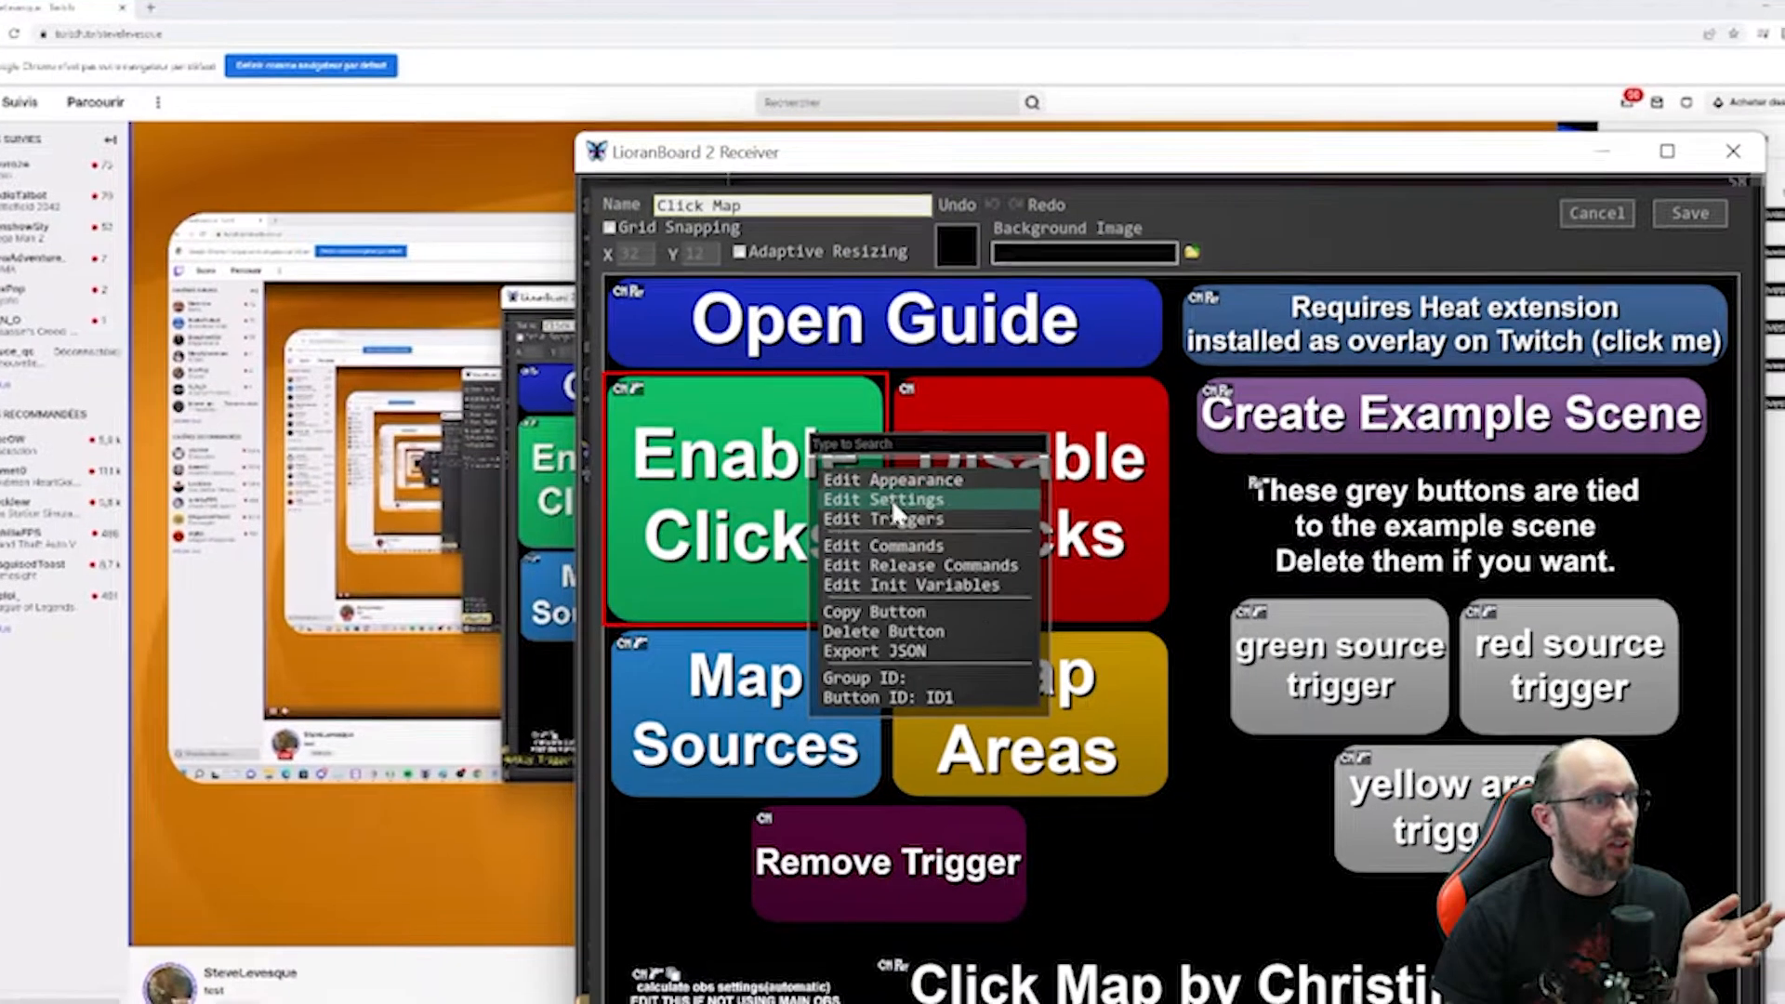
{"action": "left_click", "coordinate": [920, 553]}
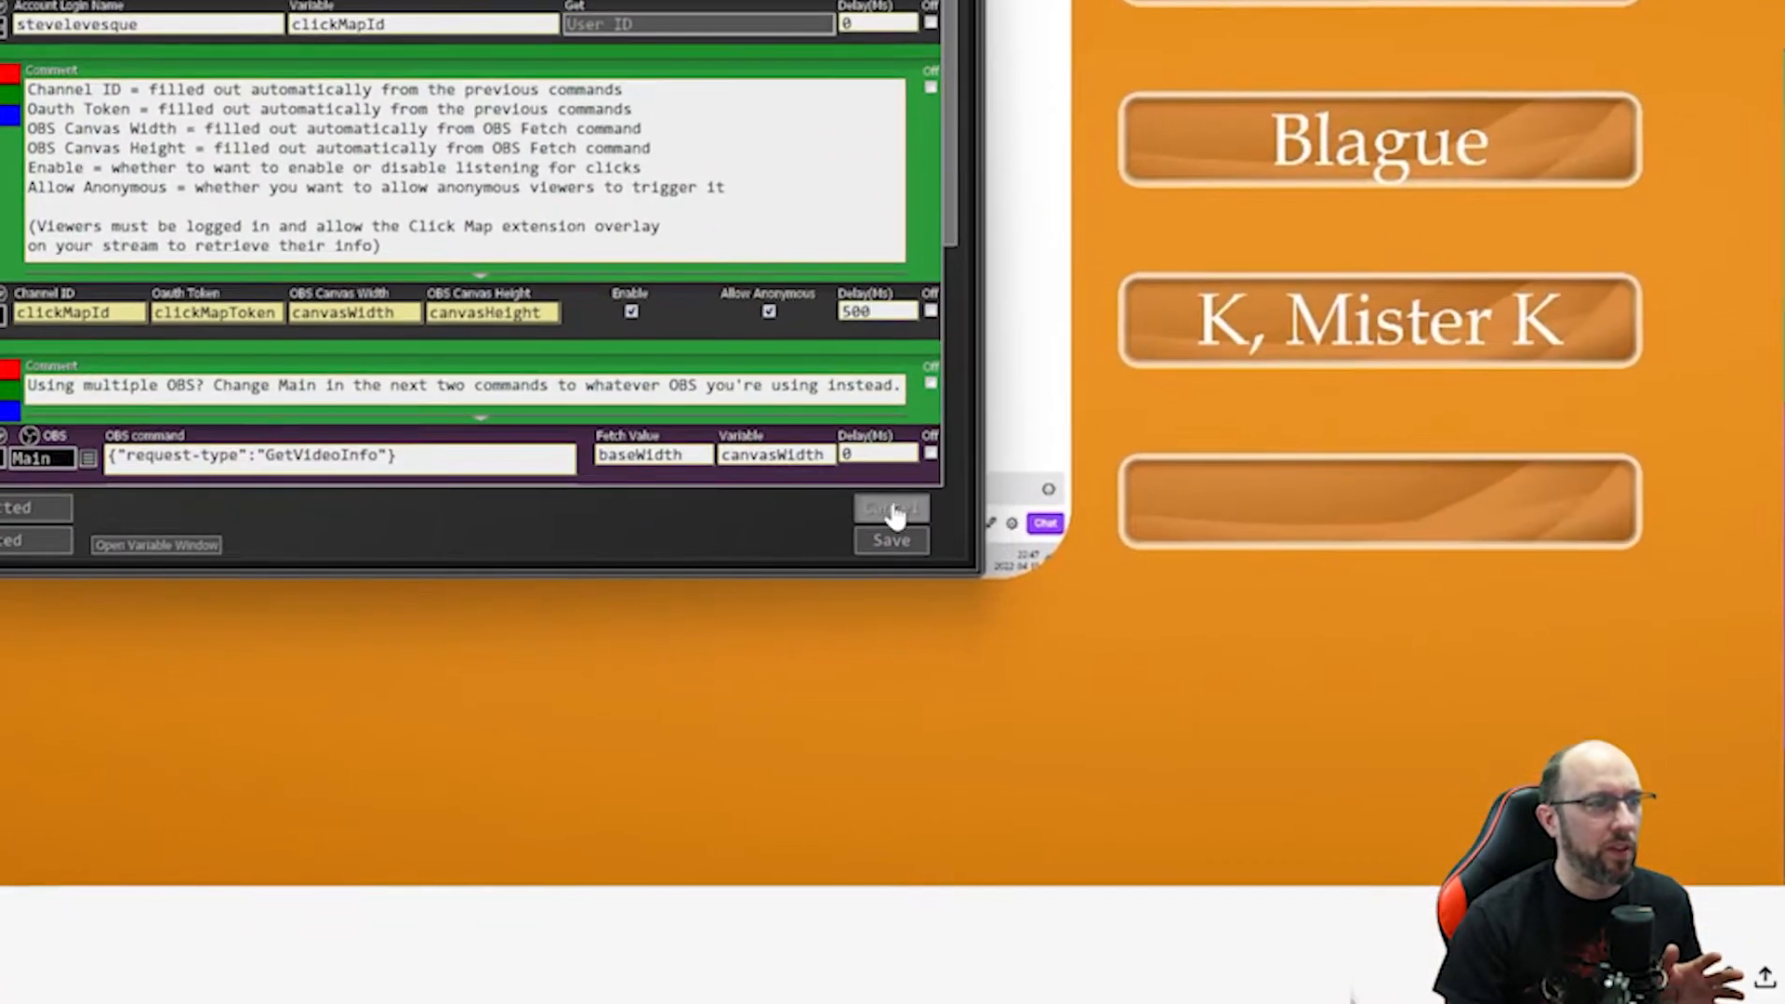
{"action": "left_click", "coordinate": [893, 516]}
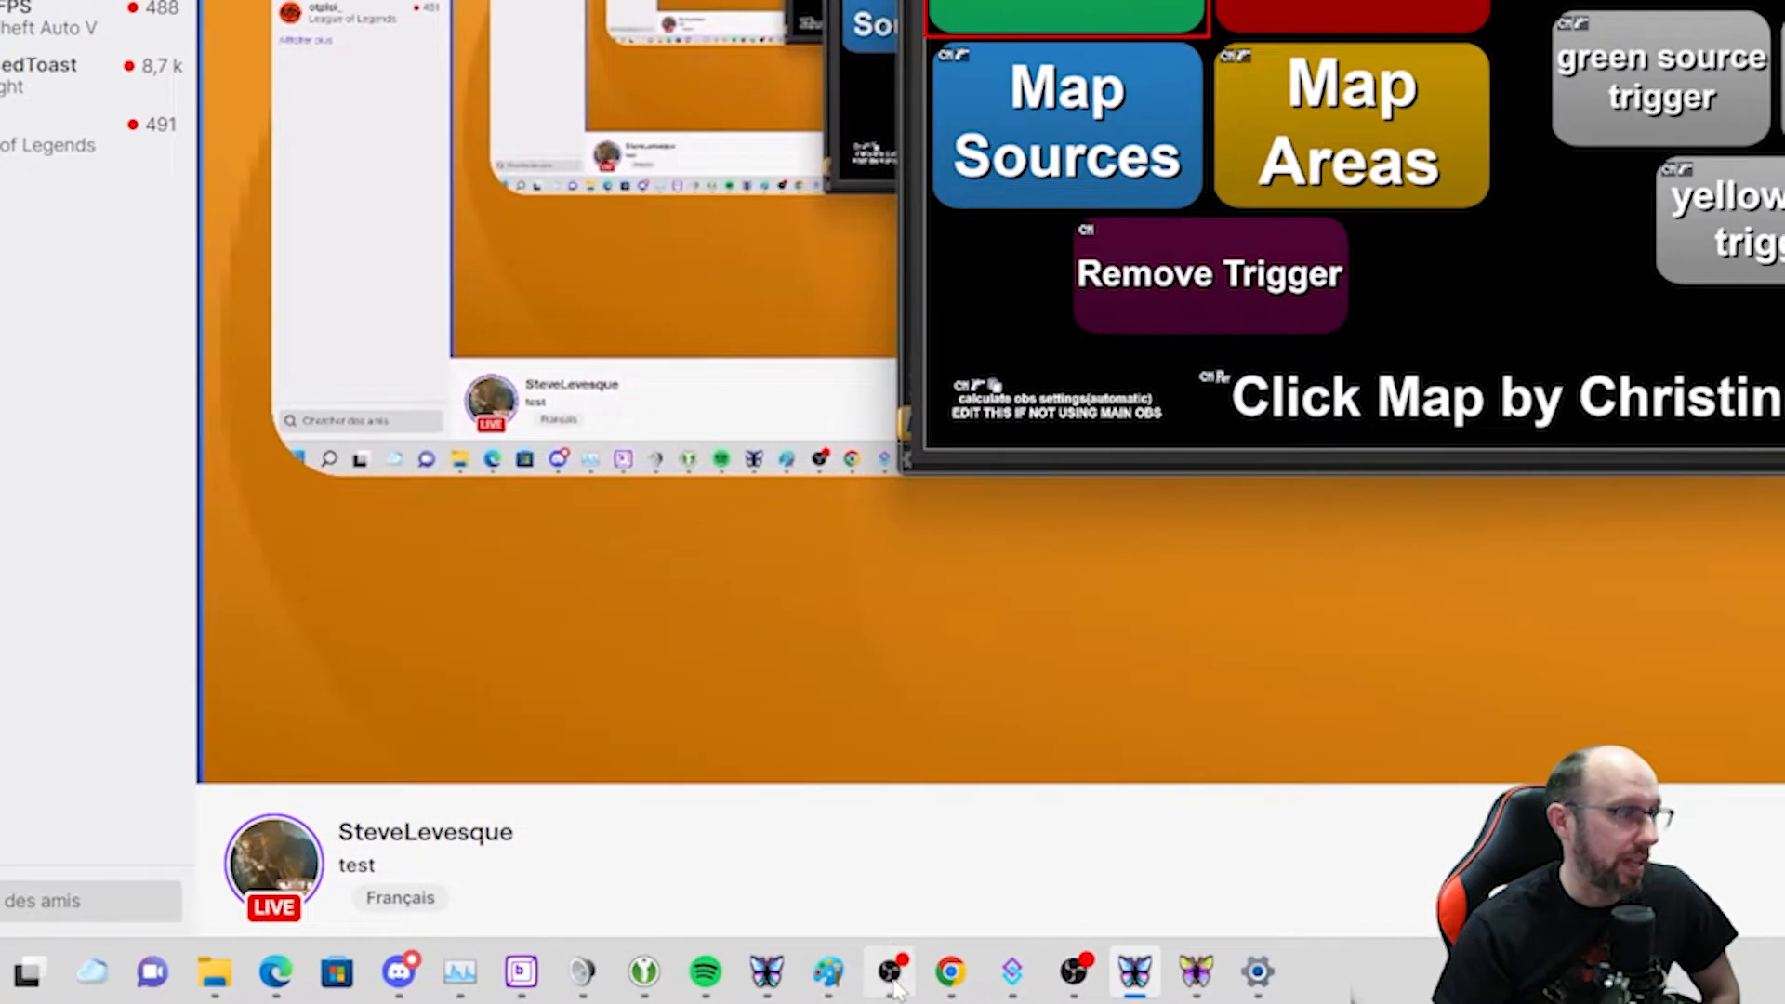
Switch to OBS and toggle the Blue group in the sources list.
{"action": "left_click", "coordinate": [891, 984]}
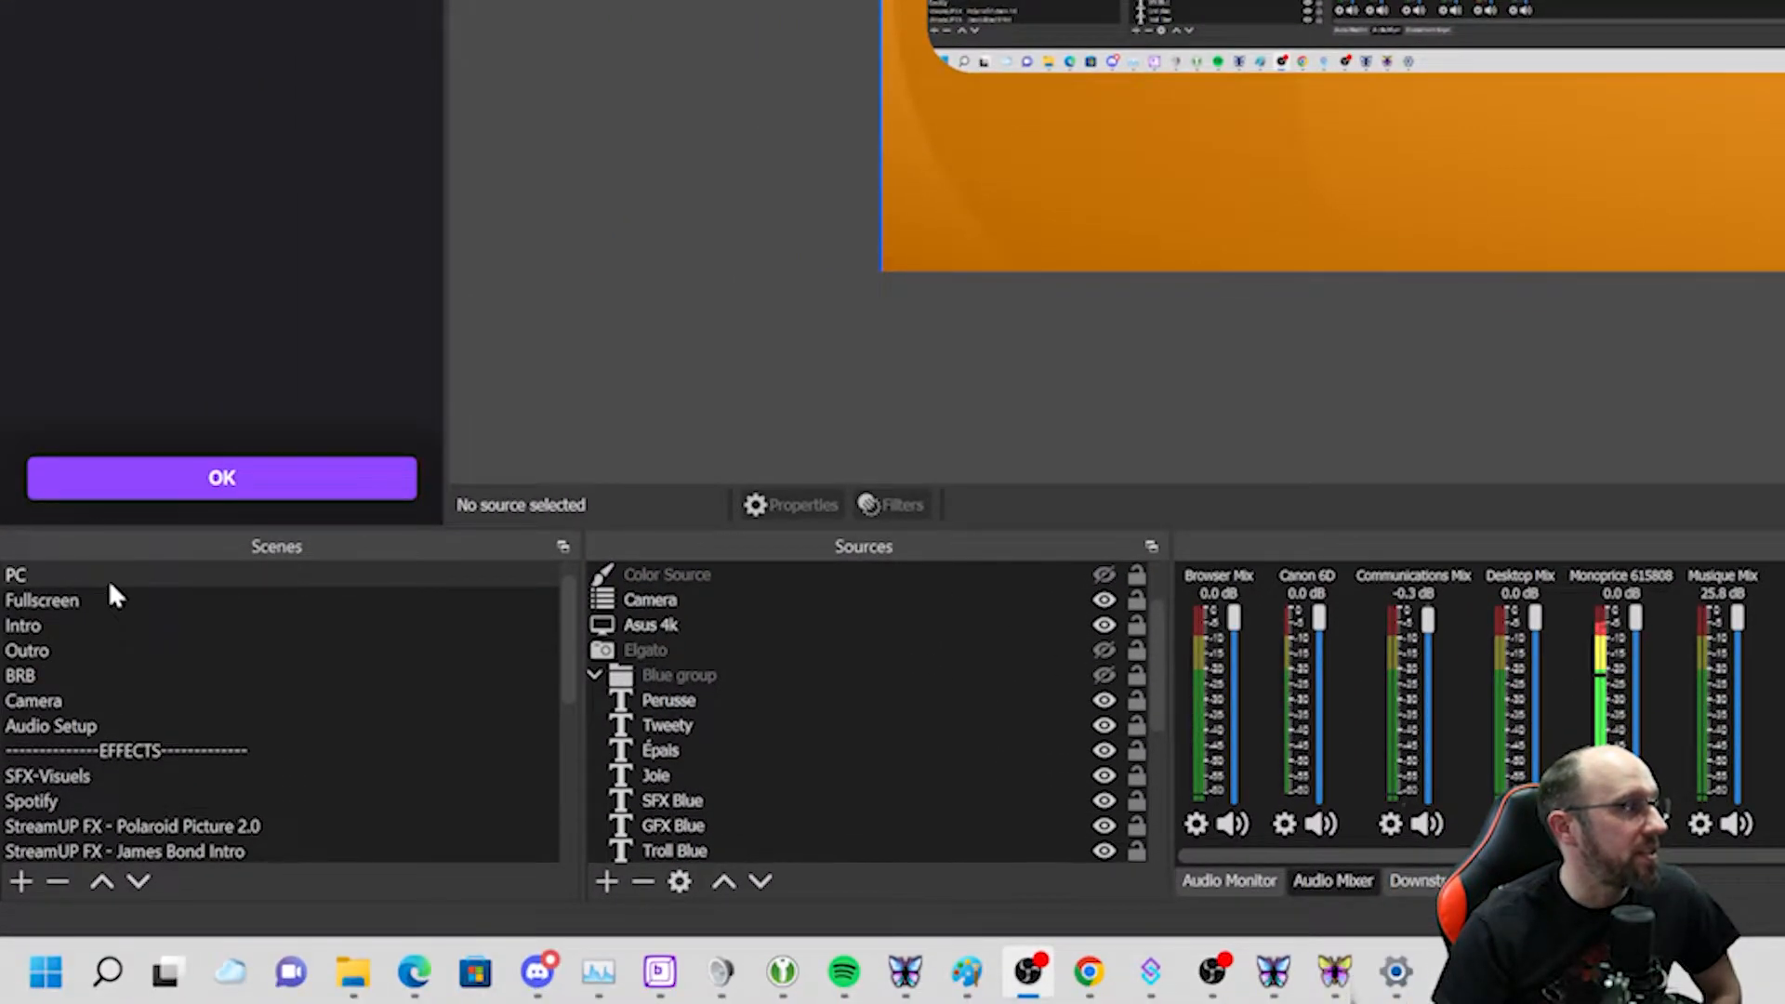
{"action": "left_click", "coordinate": [595, 675]}
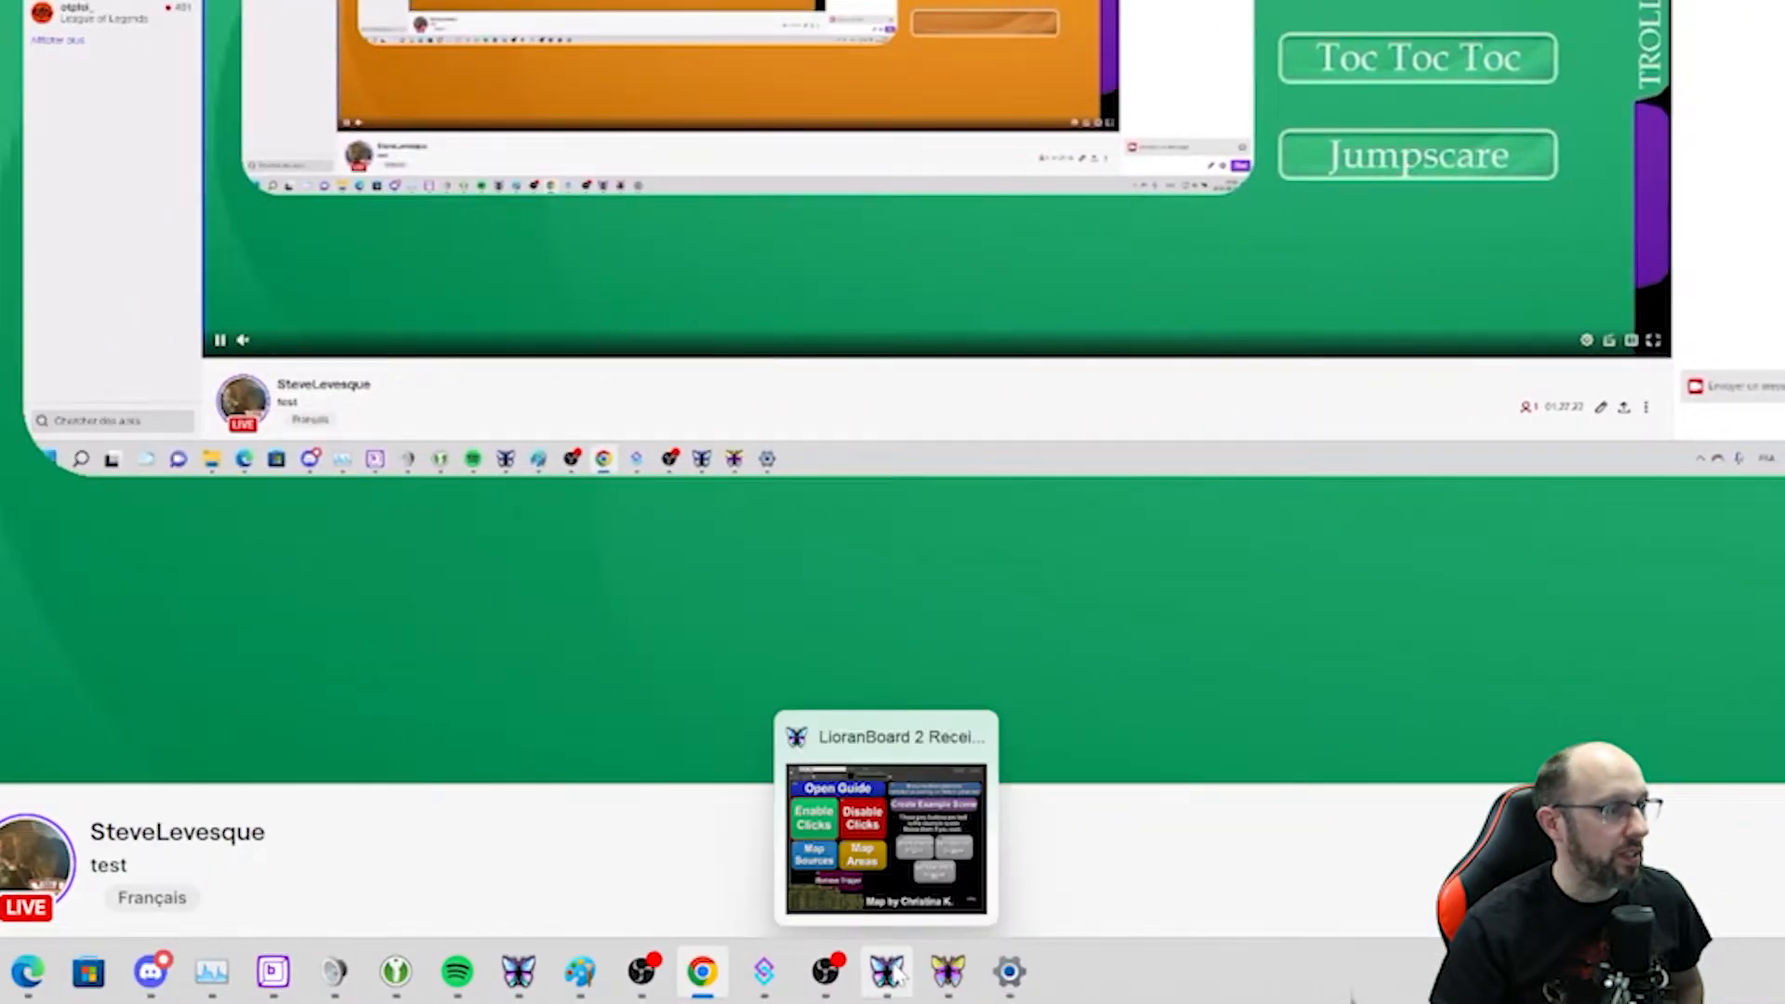
Return to LioranBoard, open the Click Map deck in the editor and cancel out.
{"action": "left_click", "coordinate": [893, 971]}
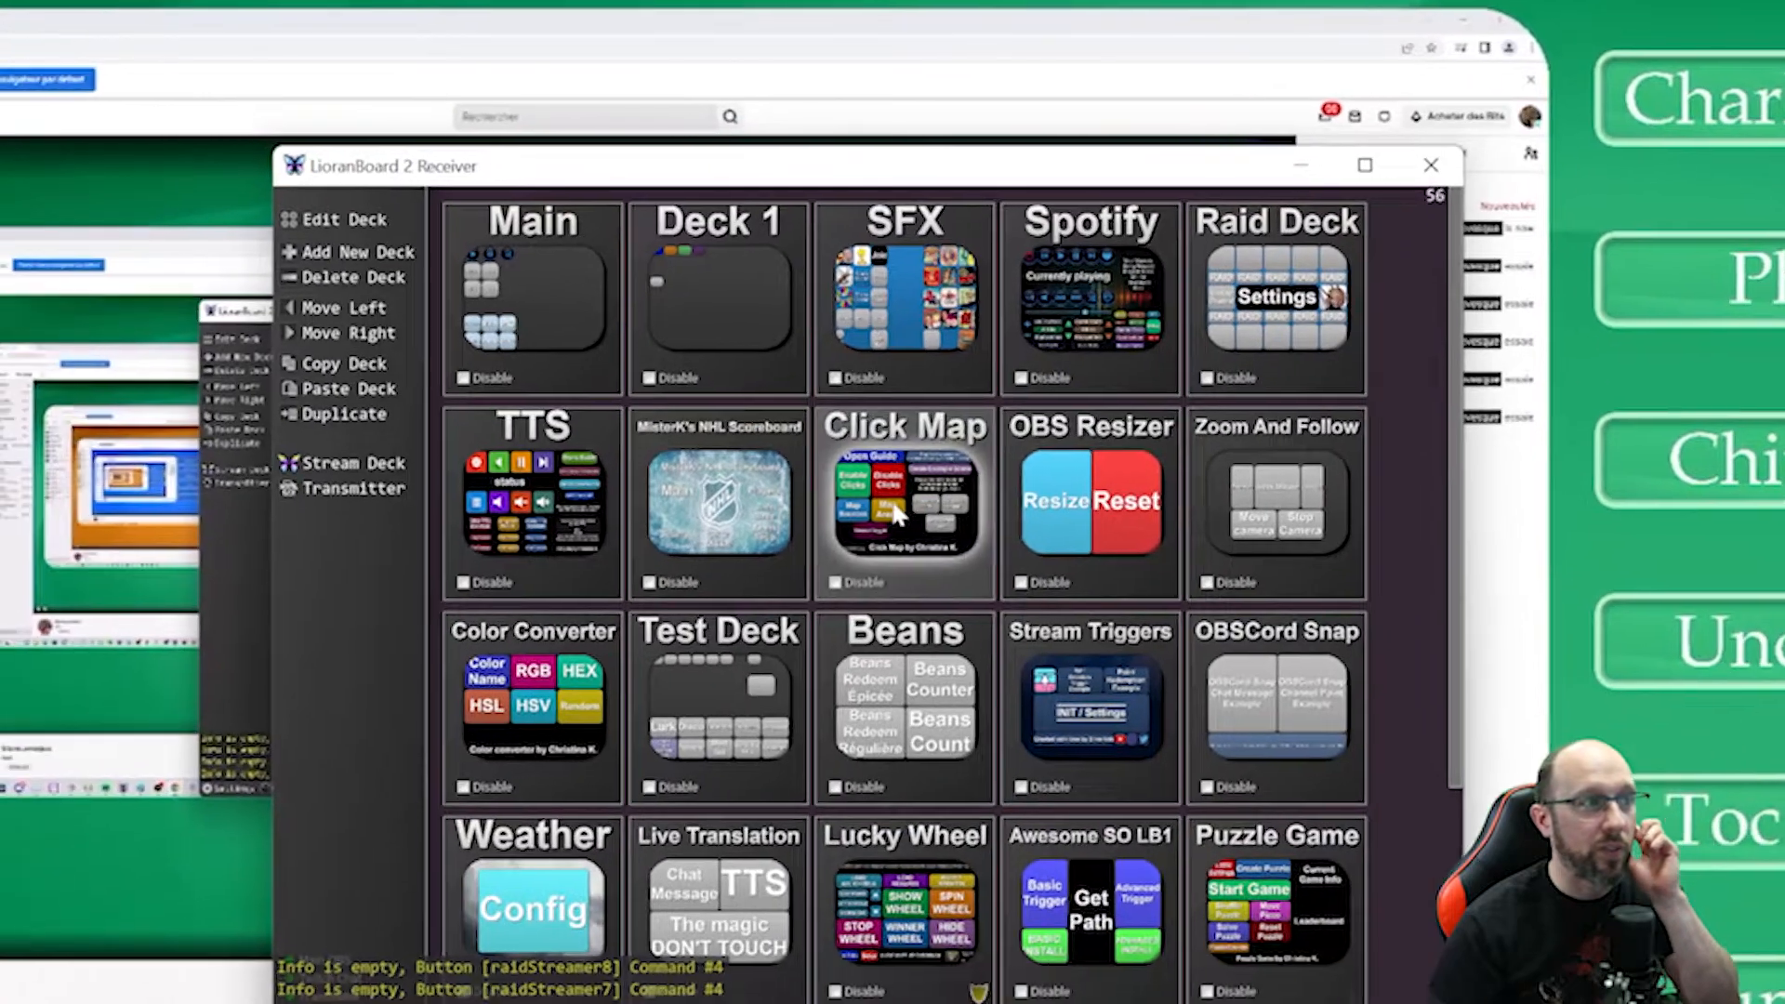
{"action": "right_click", "coordinate": [503, 713]}
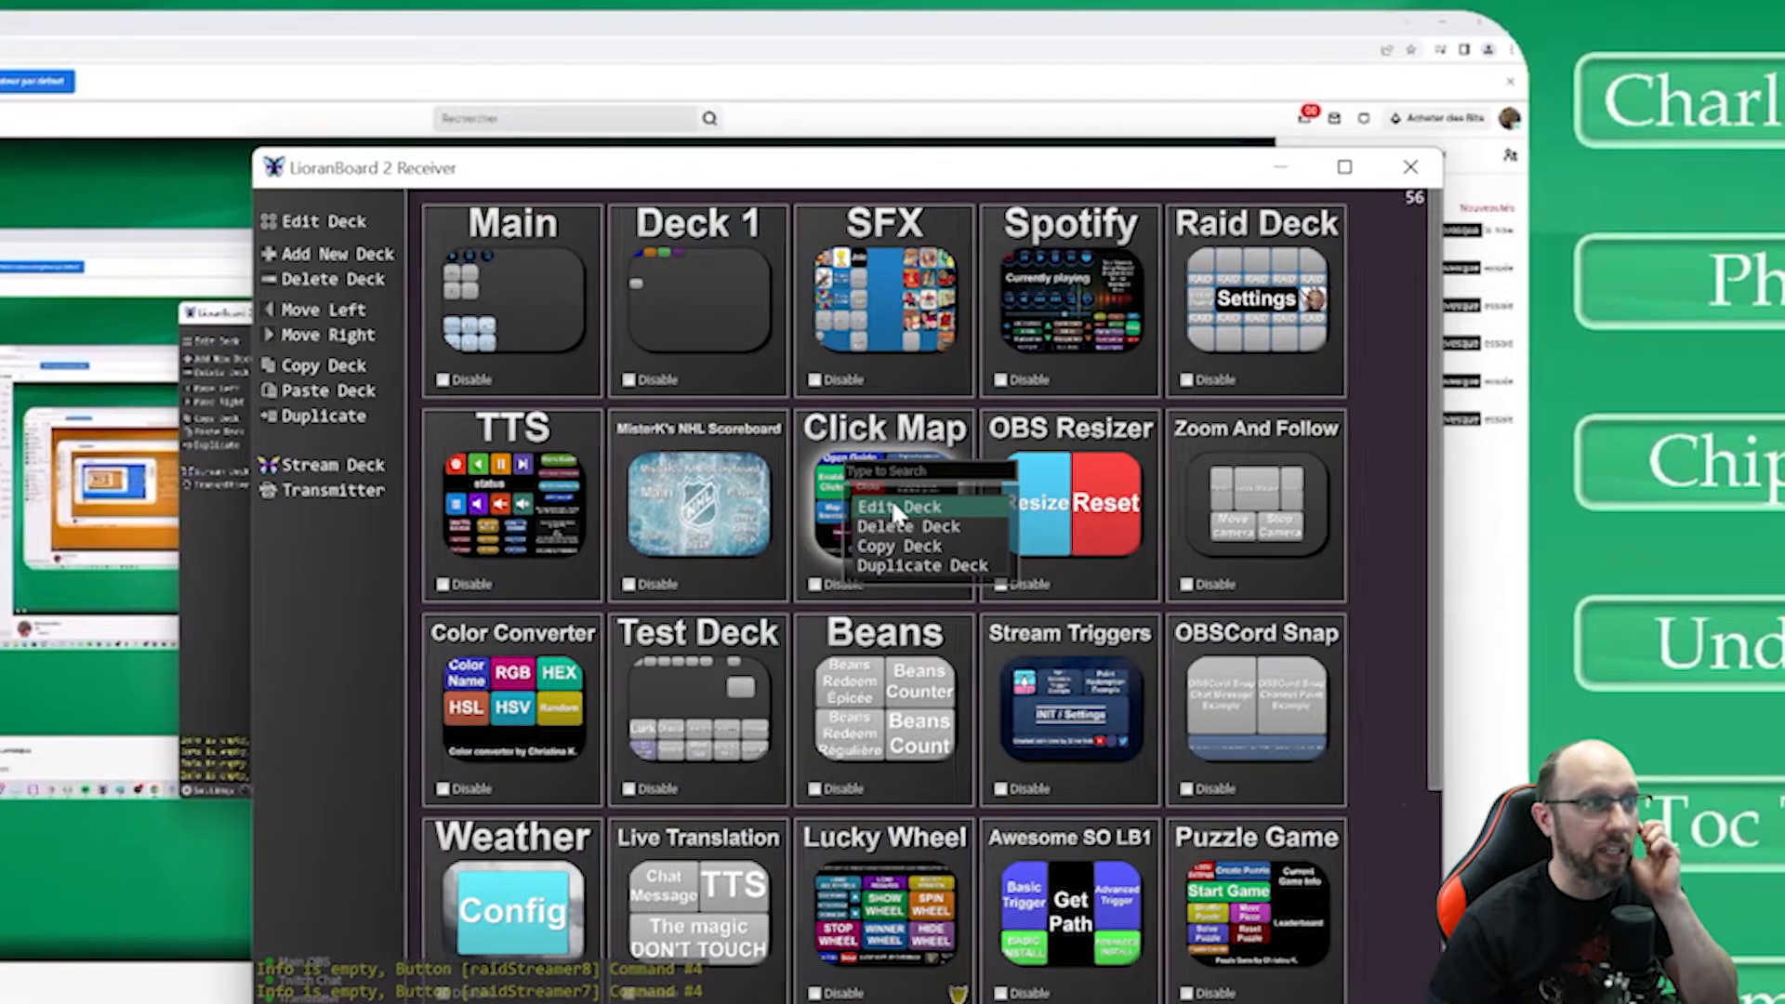
{"action": "left_click", "coordinate": [581, 740]}
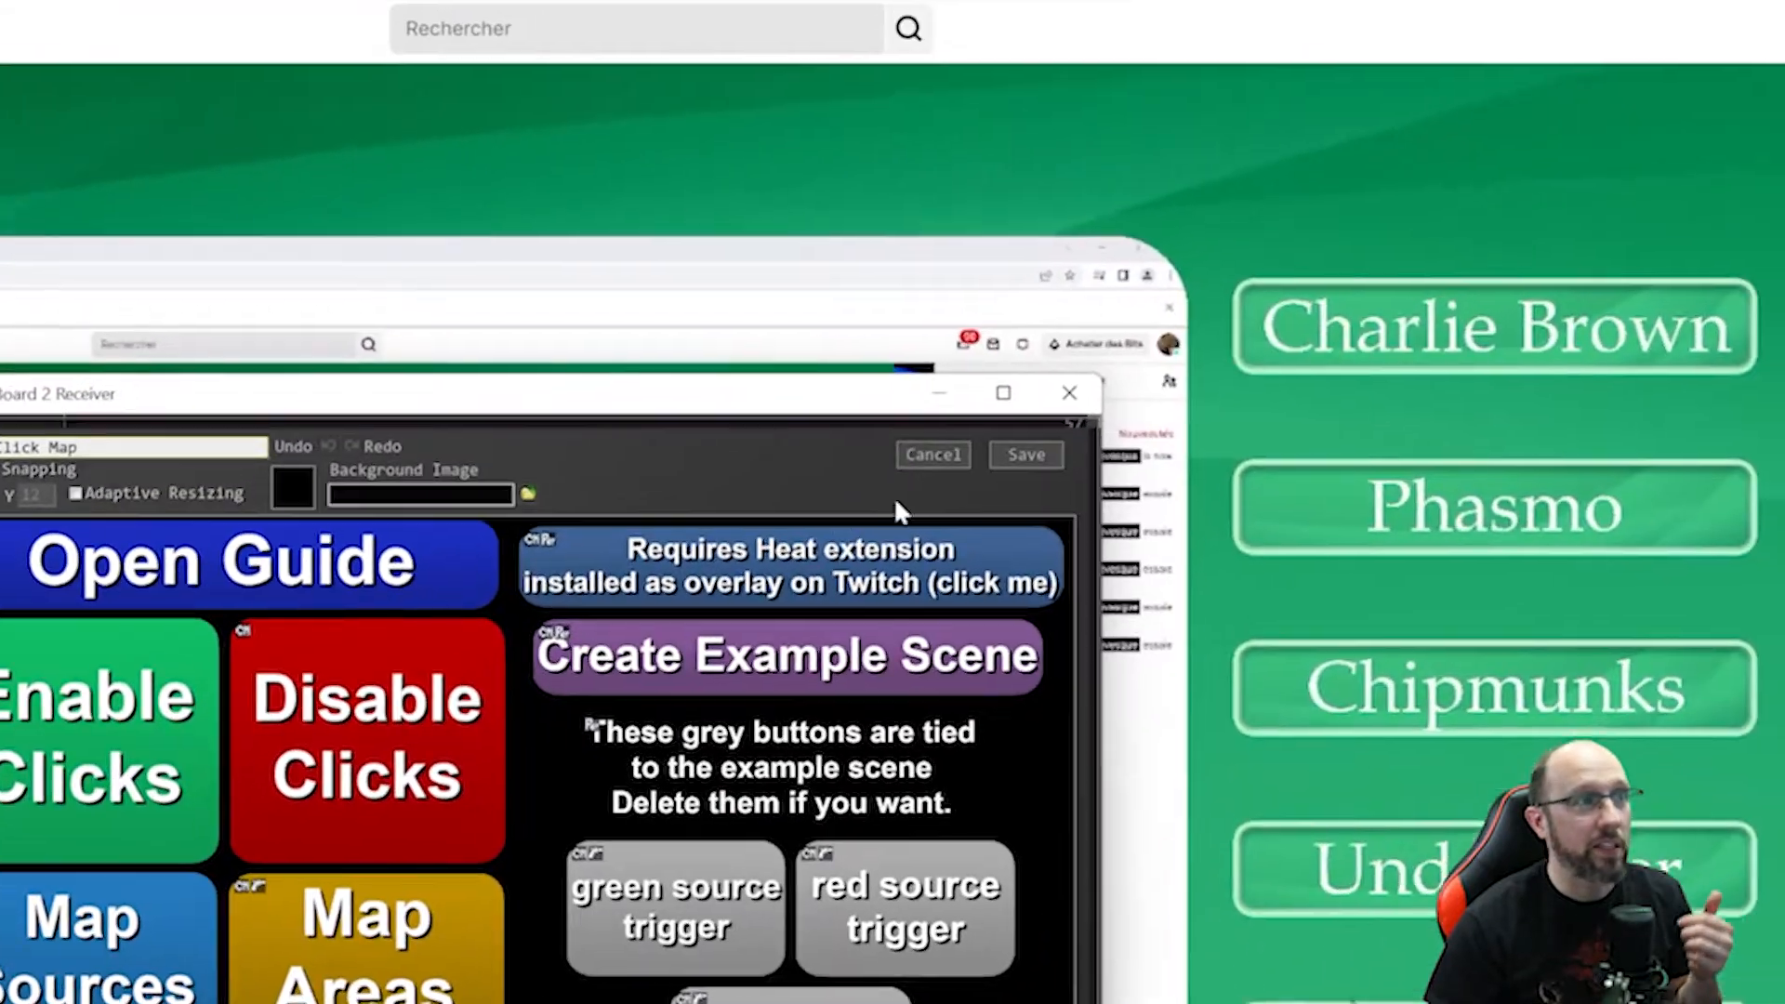
{"action": "left_click", "coordinate": [1732, 195]}
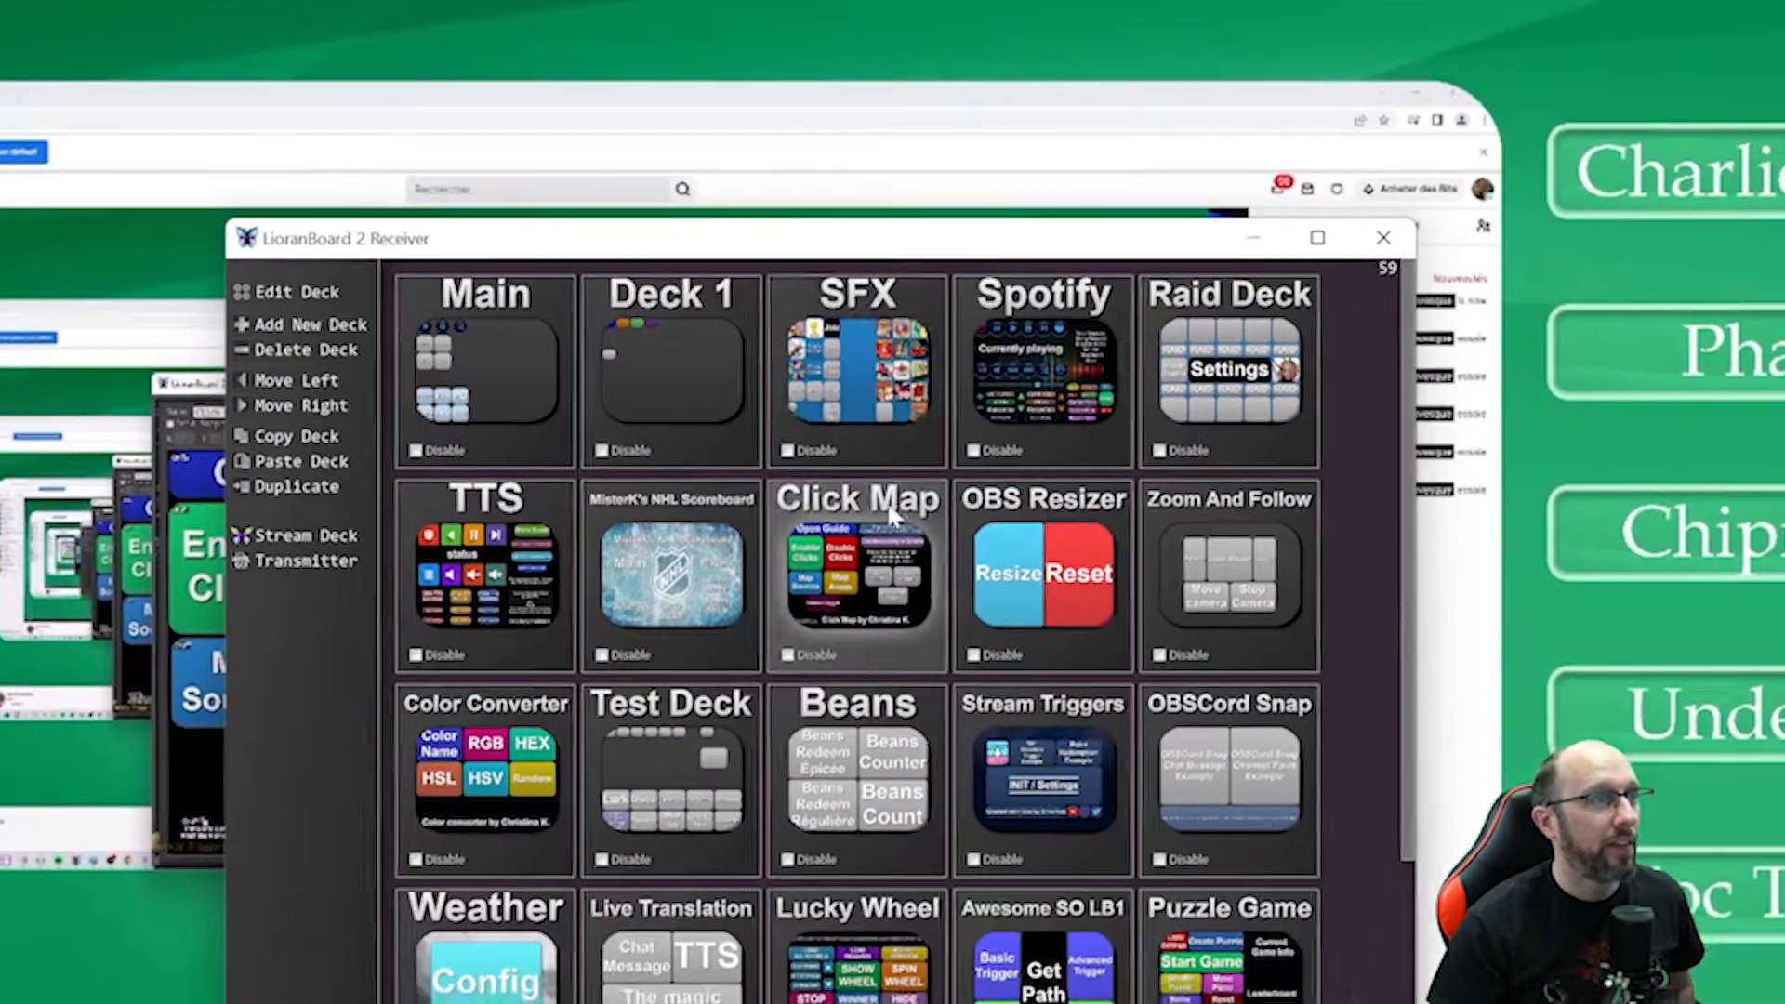
Edit Deck 1, review the gray button's triggers and cancel the editor.
{"action": "right_click", "coordinate": [649, 470]}
{"action": "left_click", "coordinate": [665, 481]}
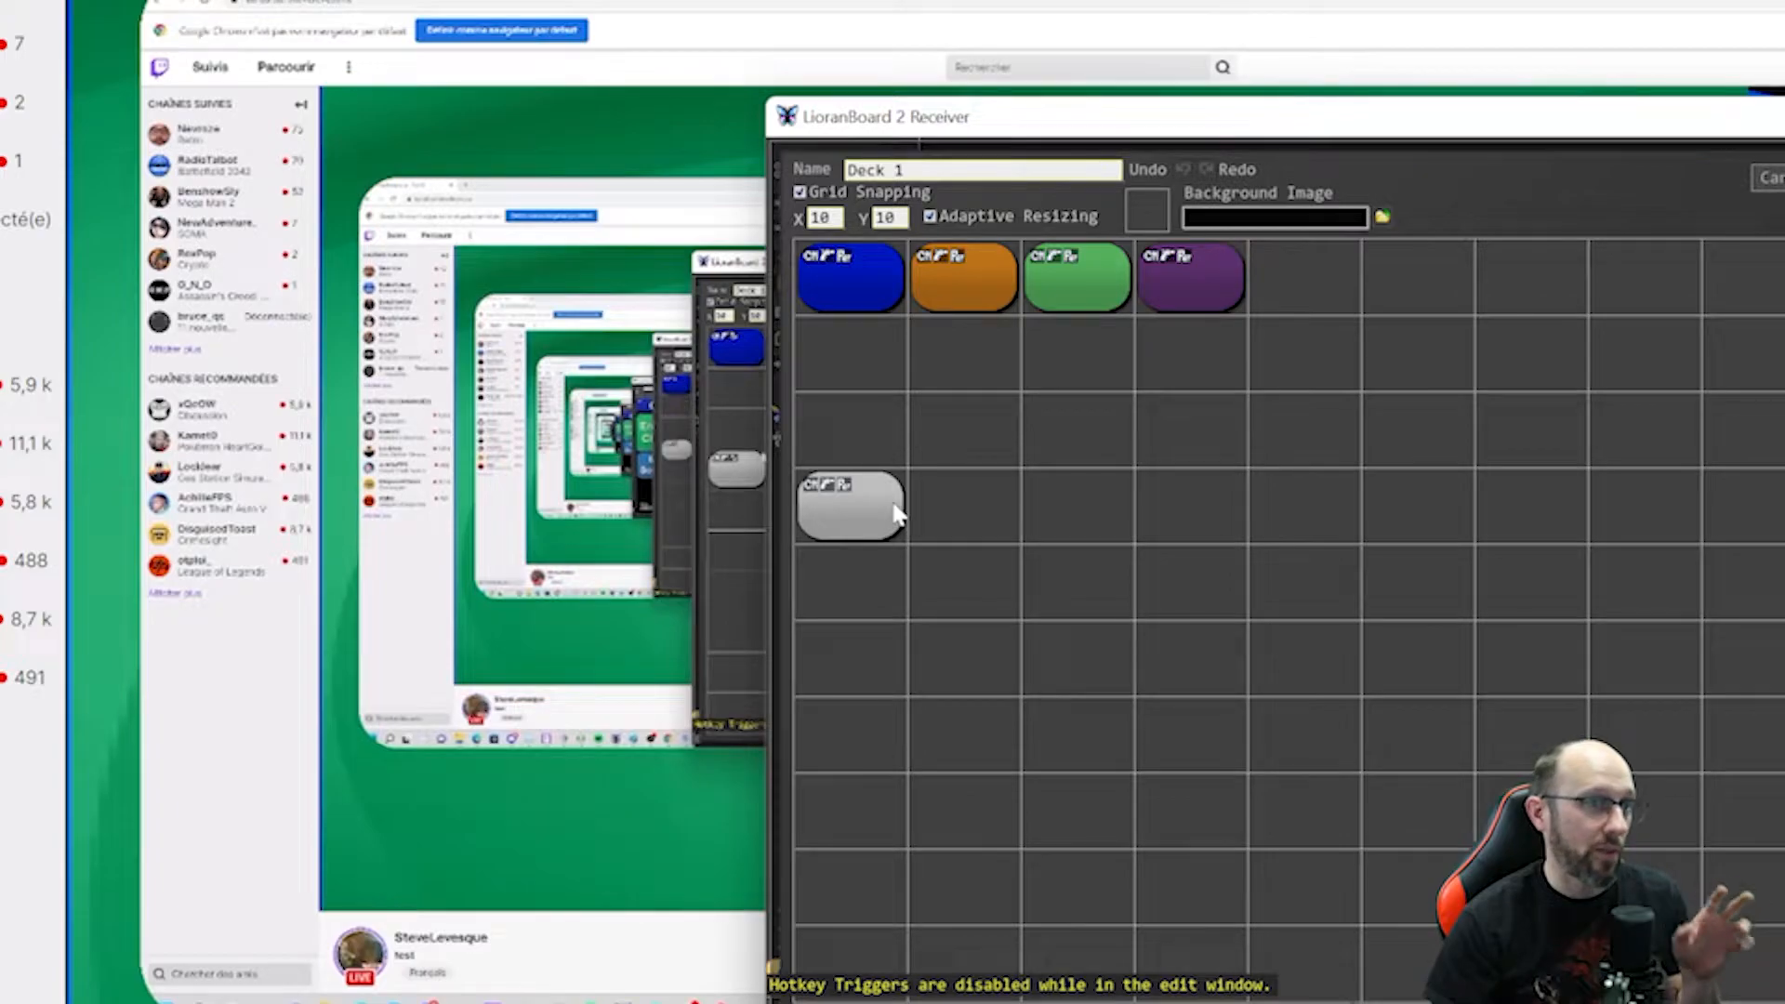
{"action": "right_click", "coordinate": [898, 511]}
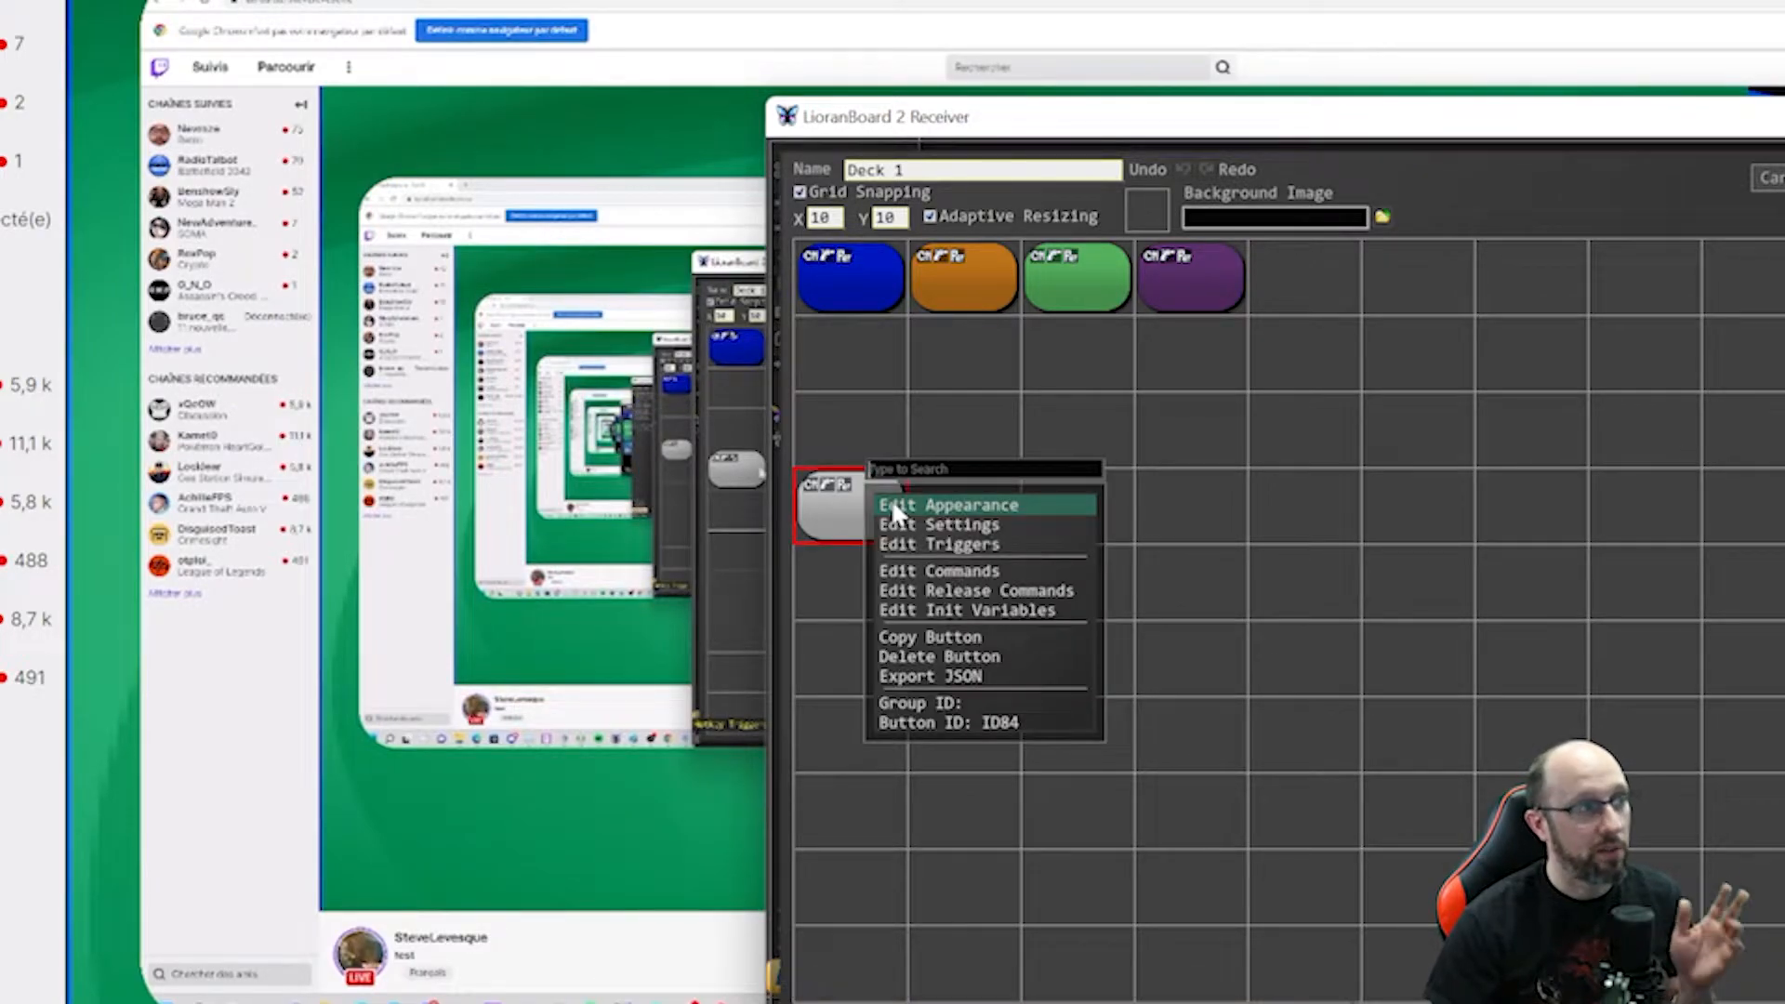
{"action": "left_click", "coordinate": [916, 544]}
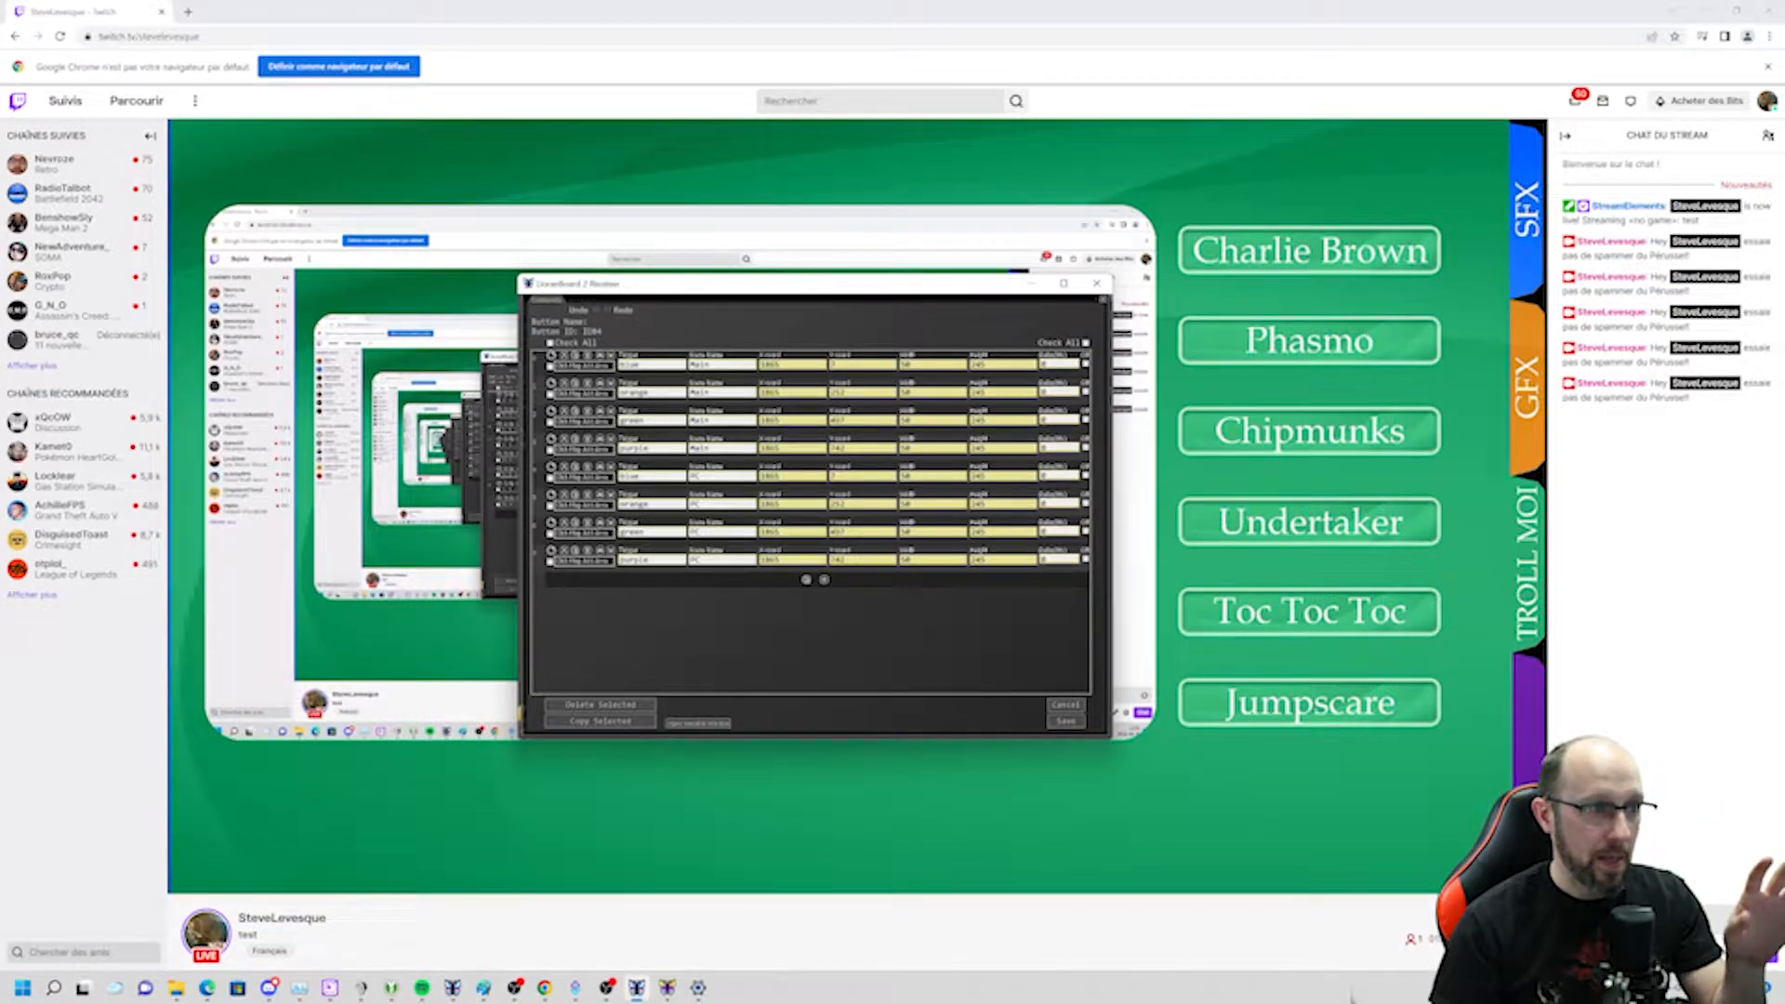
{"action": "left_click", "coordinate": [1064, 709]}
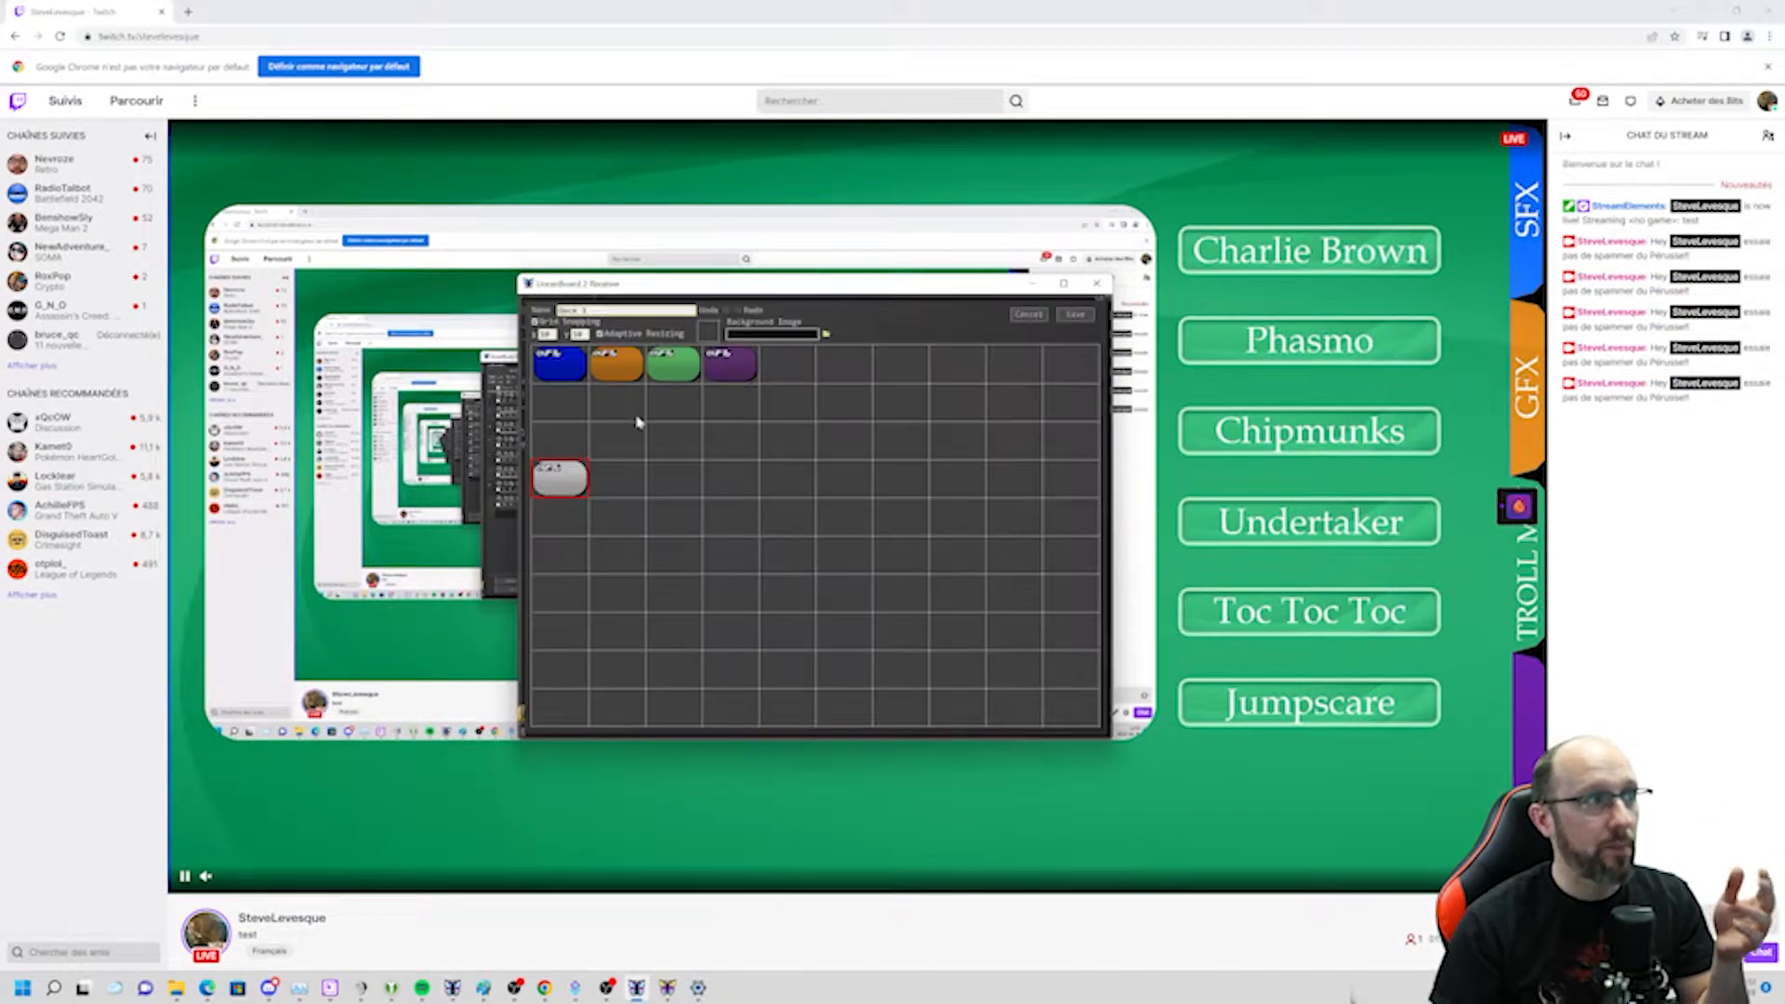
Open the commands of Deck 1's blue button and scroll through its list of commands.
{"action": "right_click", "coordinate": [566, 376]}
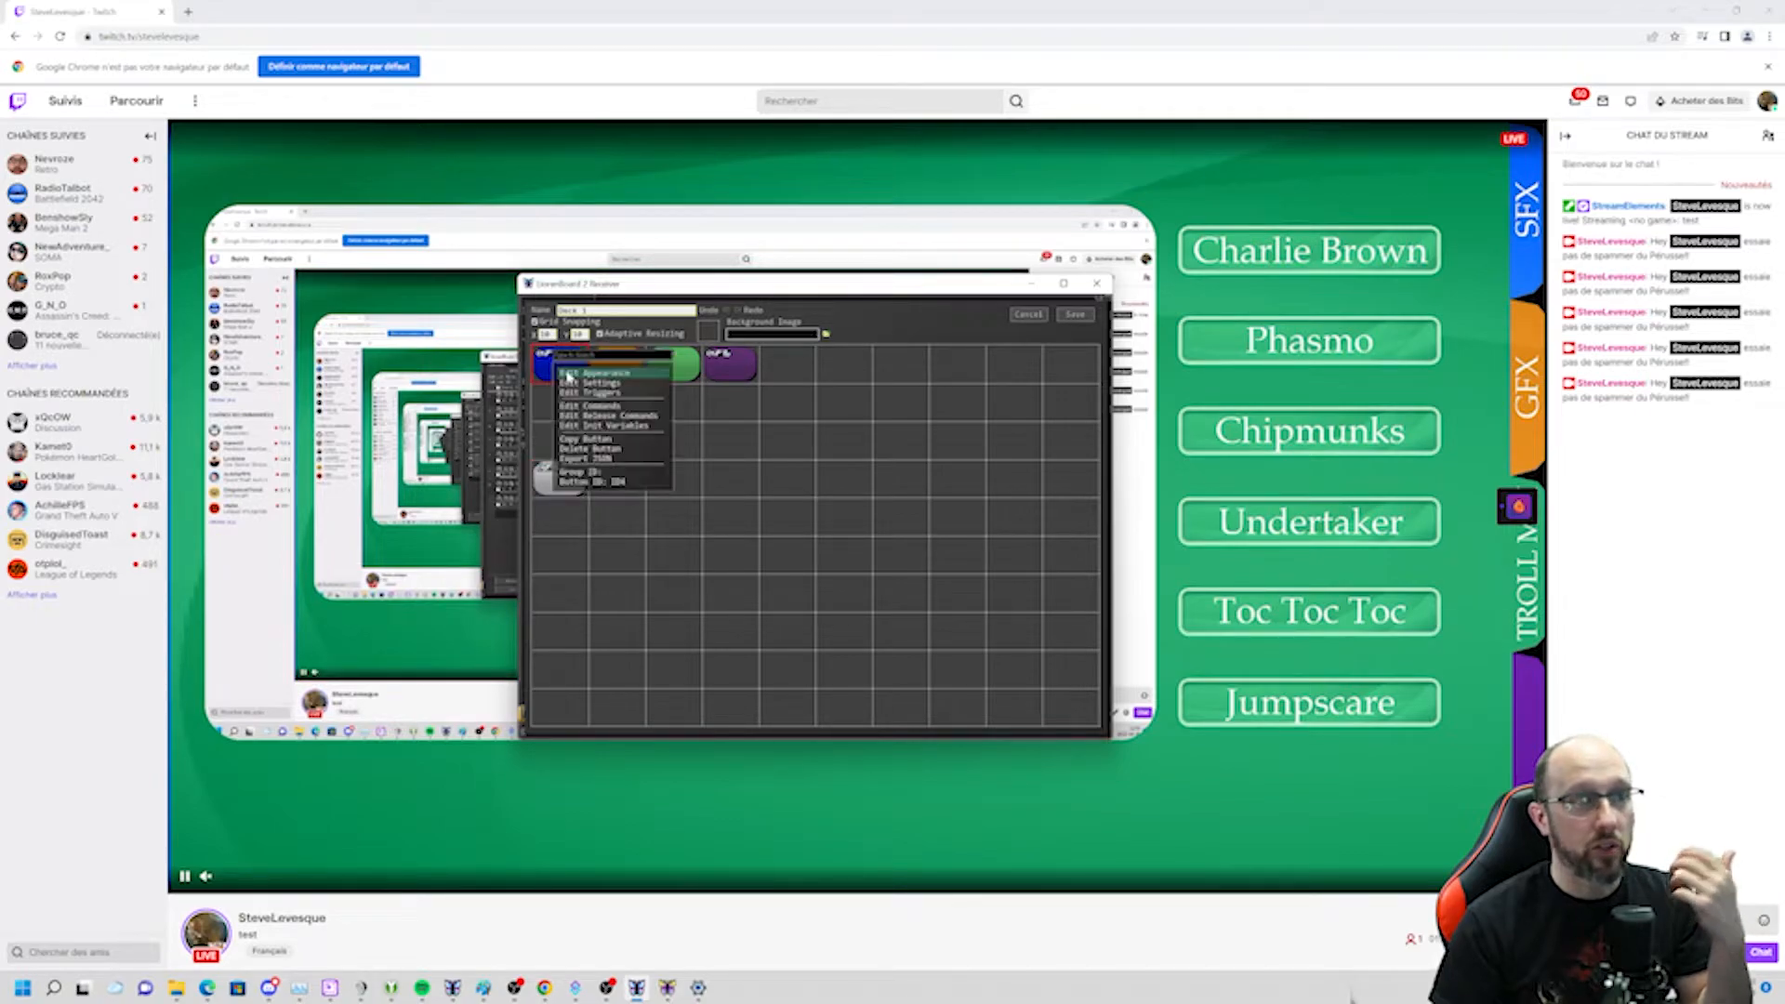
{"action": "left_click", "coordinate": [591, 407]}
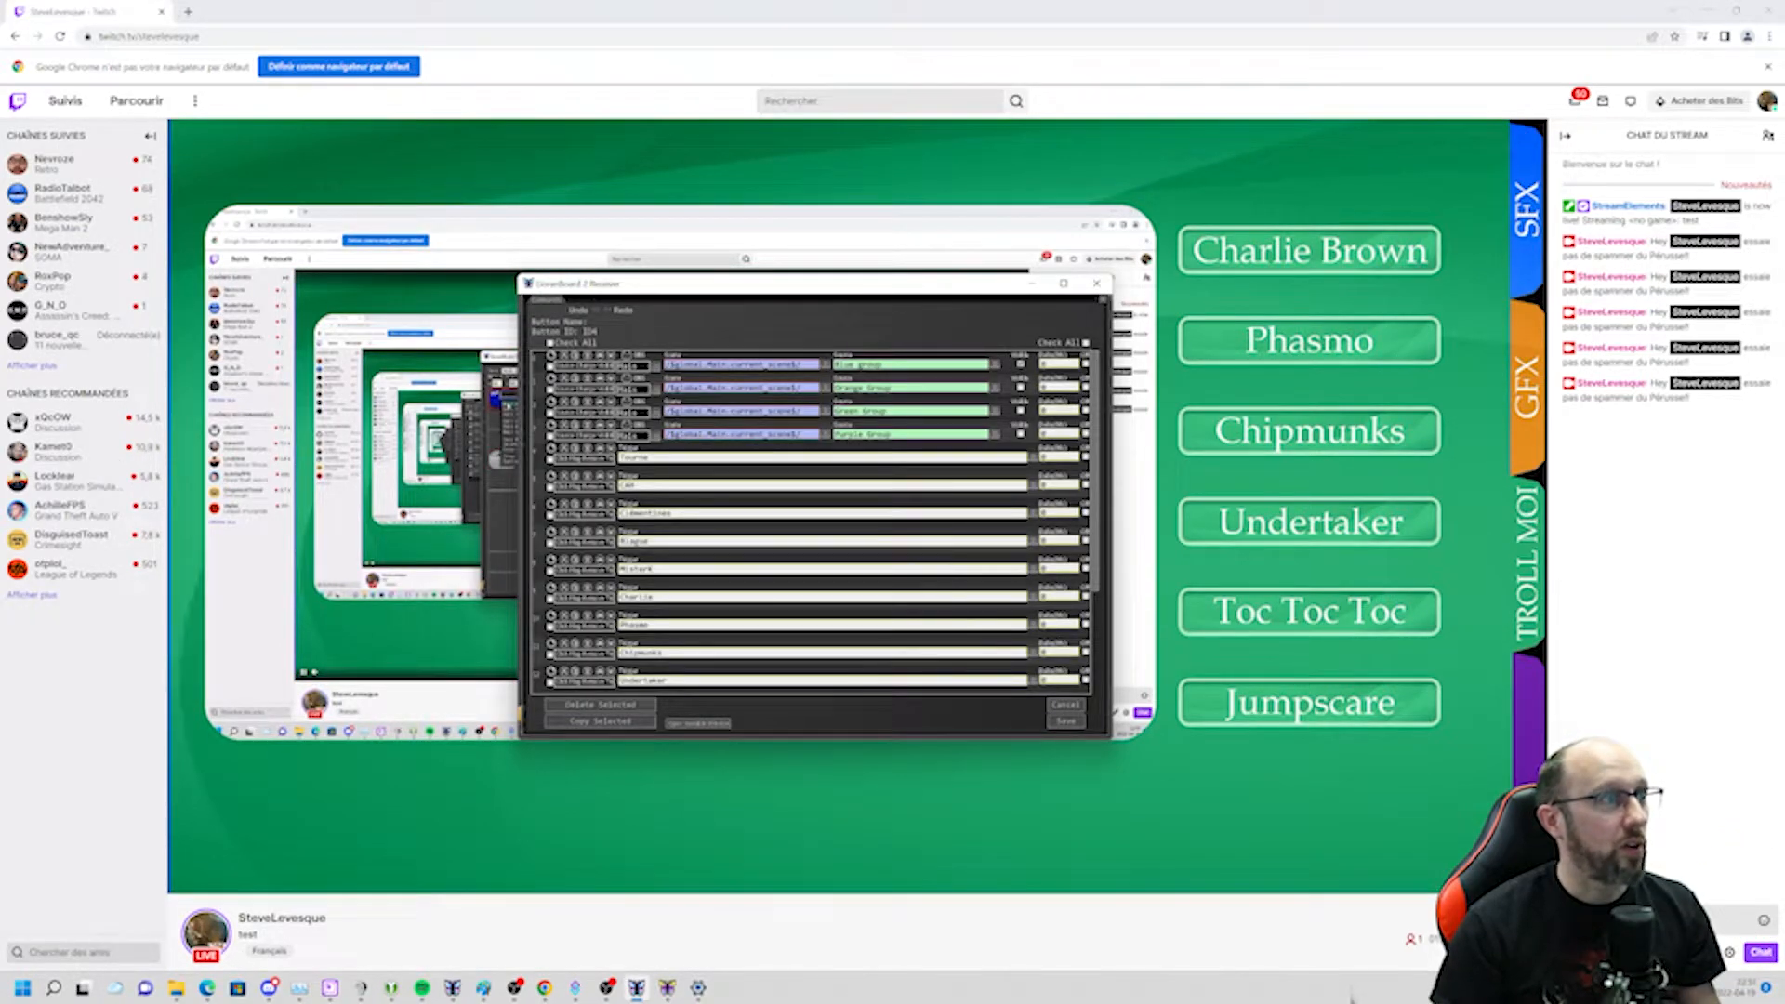
{"action": "mouse_move", "coordinate": [632, 451]}
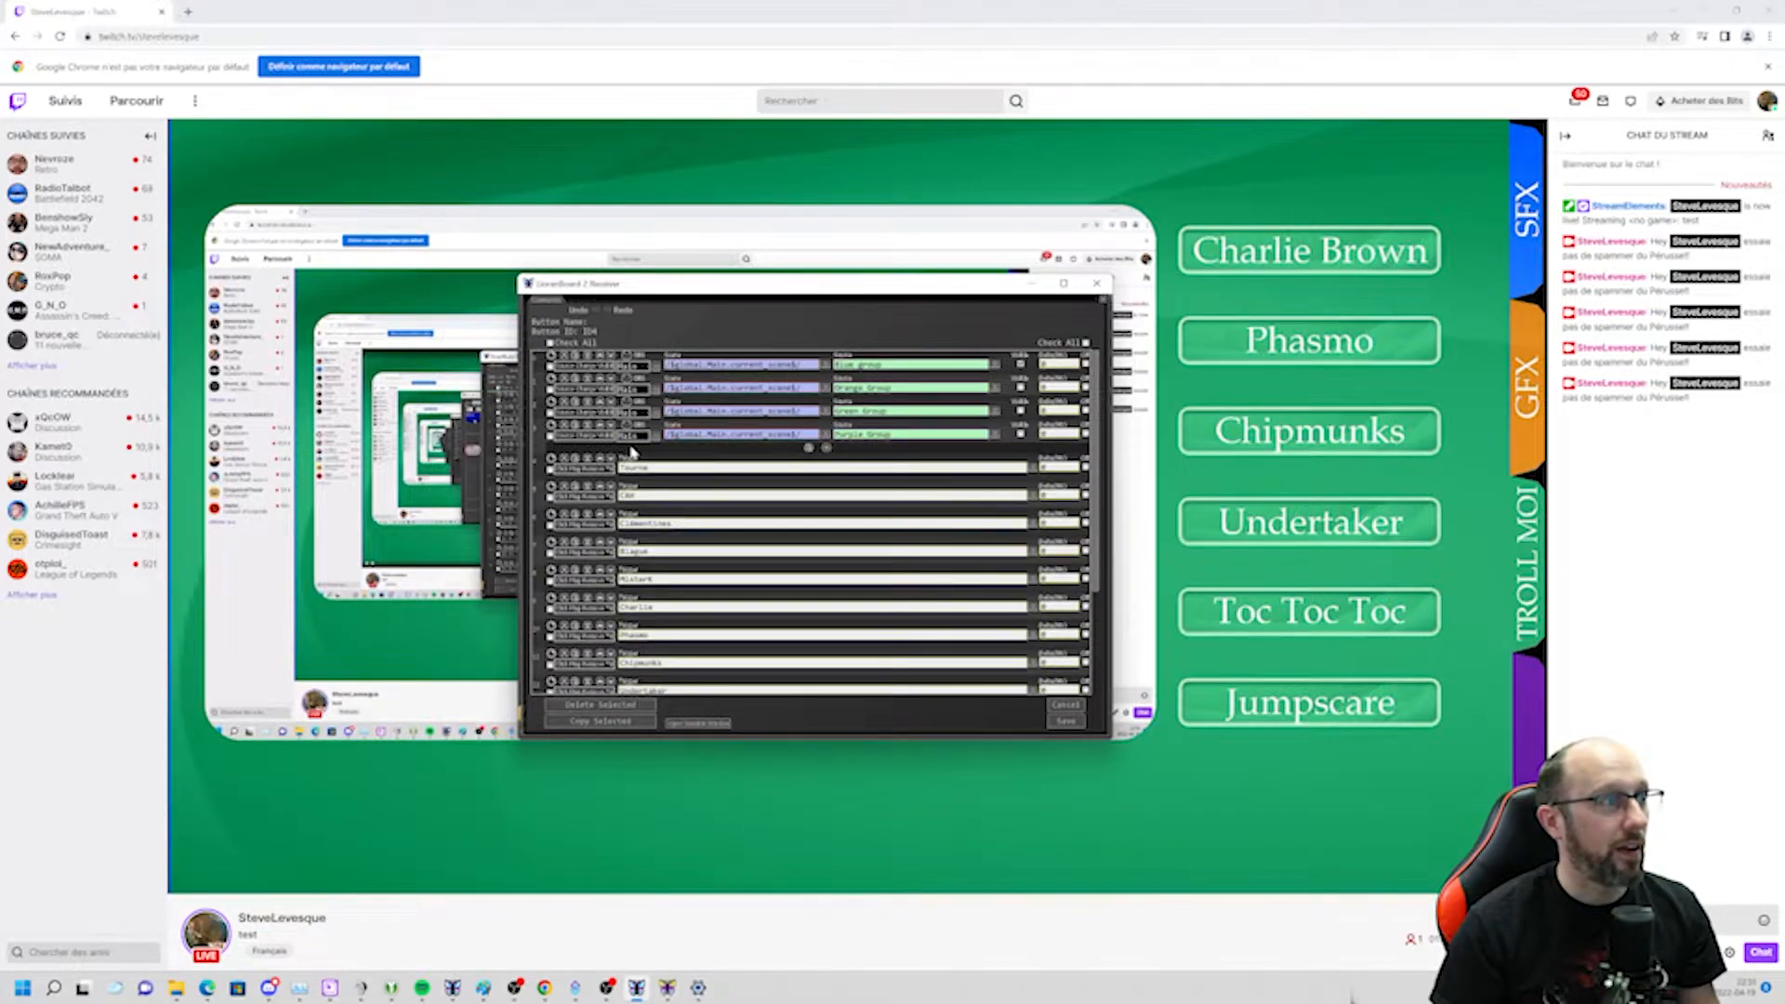
{"action": "scroll", "coordinate": [632, 451], "scroll_direction": "down", "scroll_amount": 5}
{"action": "scroll", "coordinate": [753, 490], "scroll_direction": "down", "scroll_amount": 3}
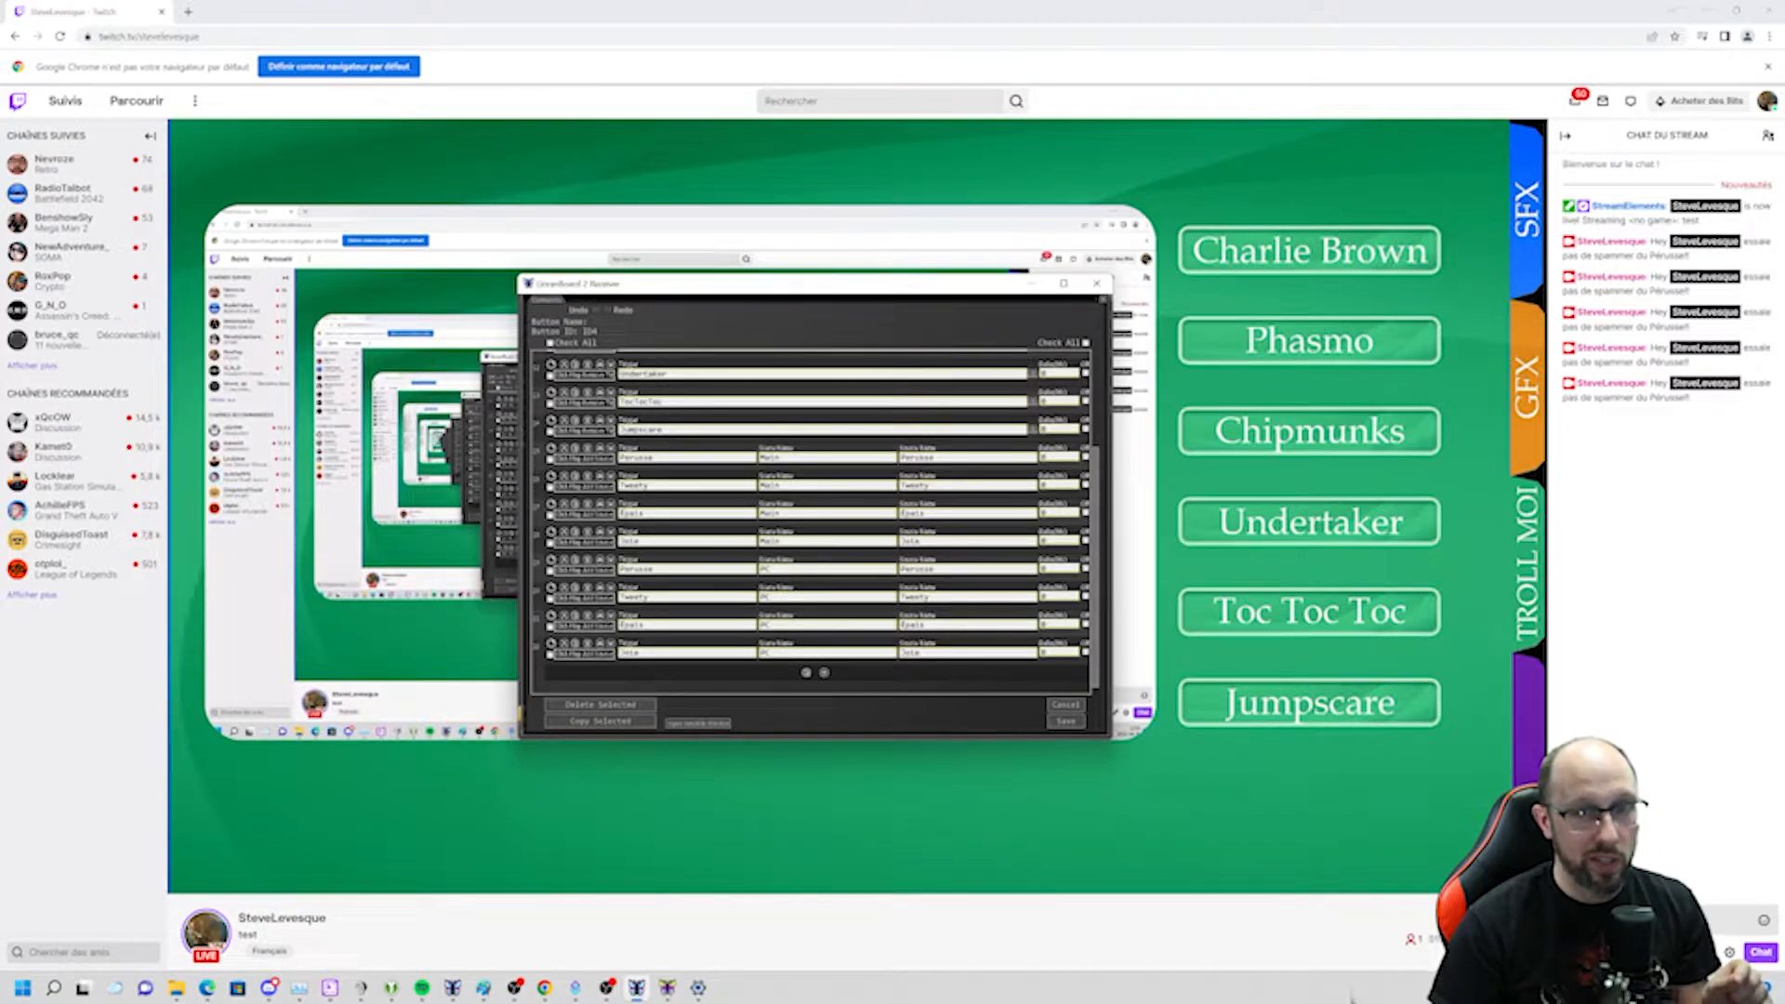
Expand the Blue group in the OBS sources, then return and cancel out of the commands and deck editors.
{"action": "mouse_move", "coordinate": [514, 988]}
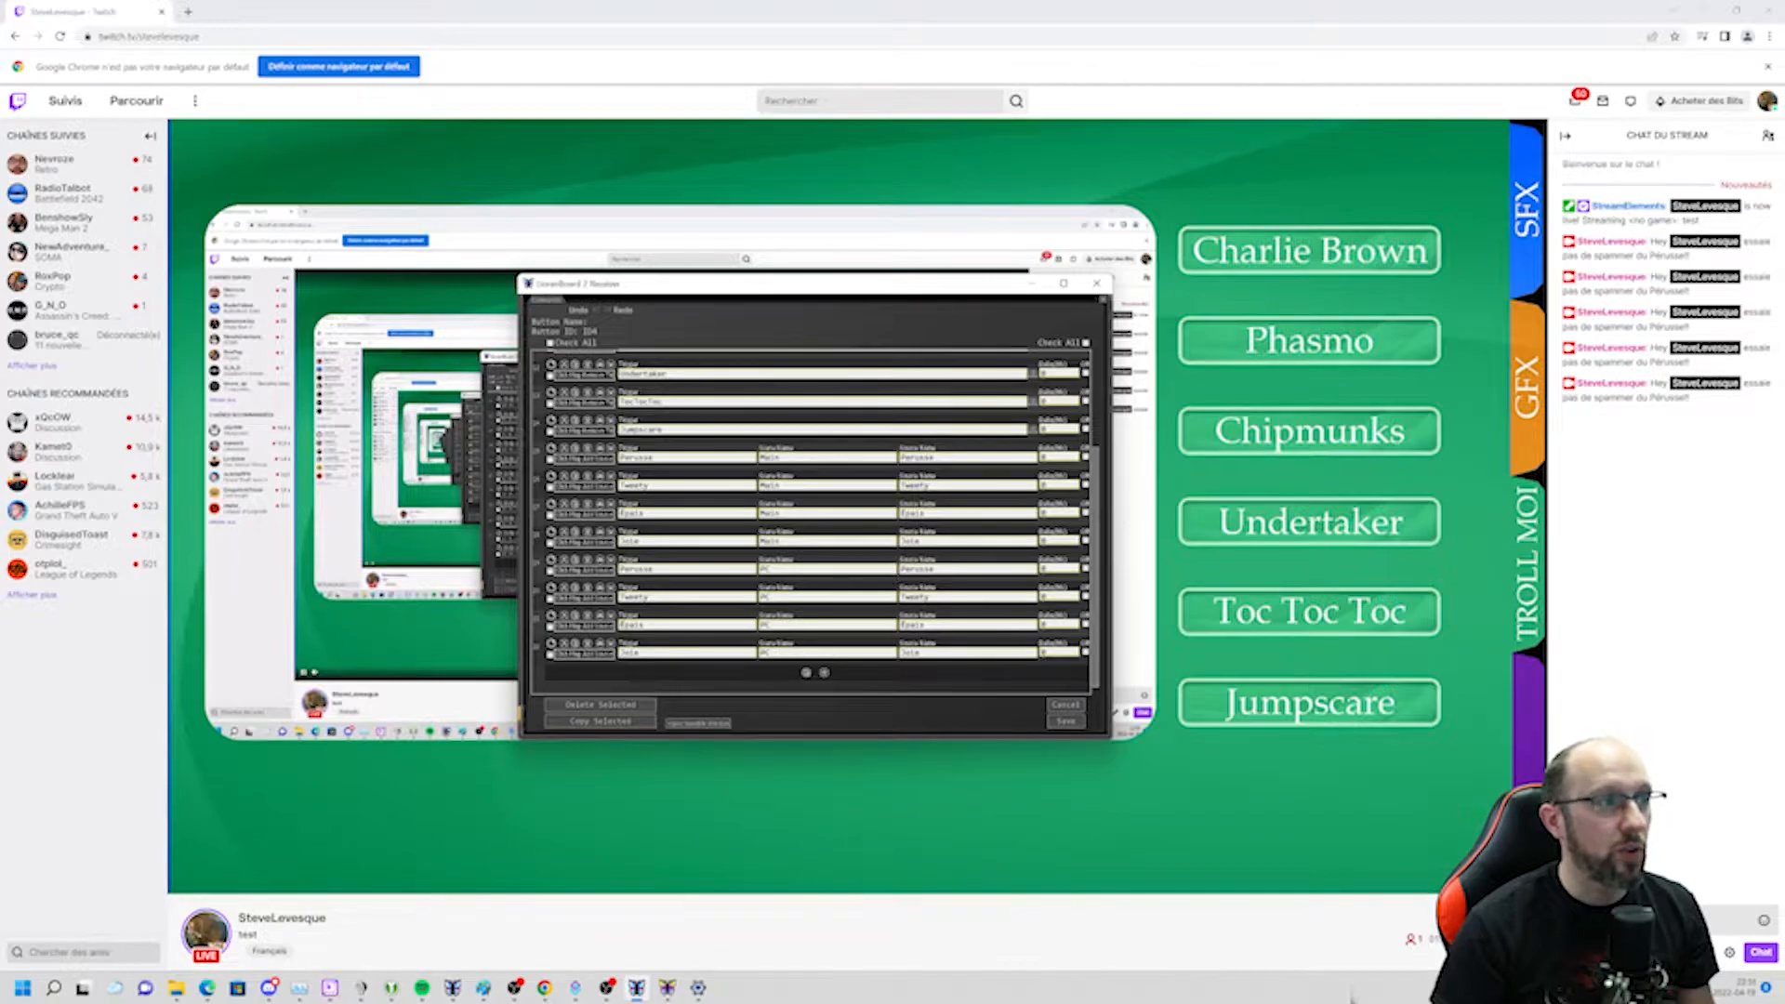
{"action": "left_click", "coordinate": [517, 990]}
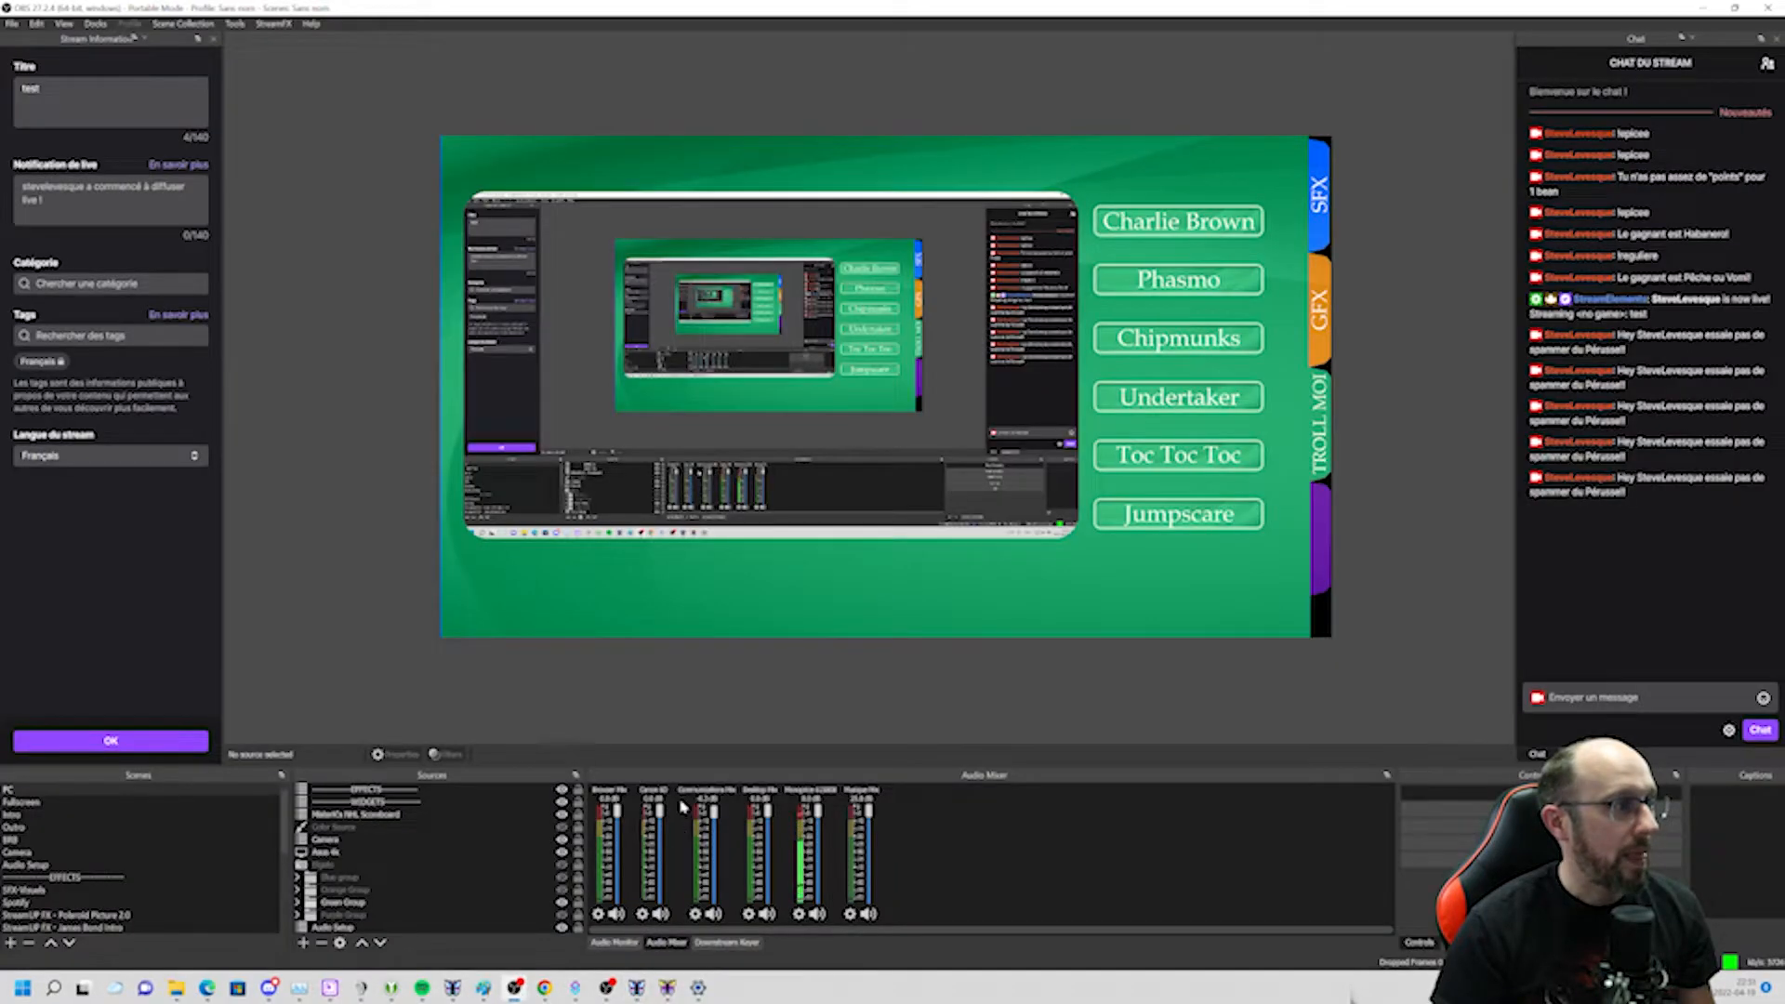
{"action": "left_click", "coordinate": [298, 879]}
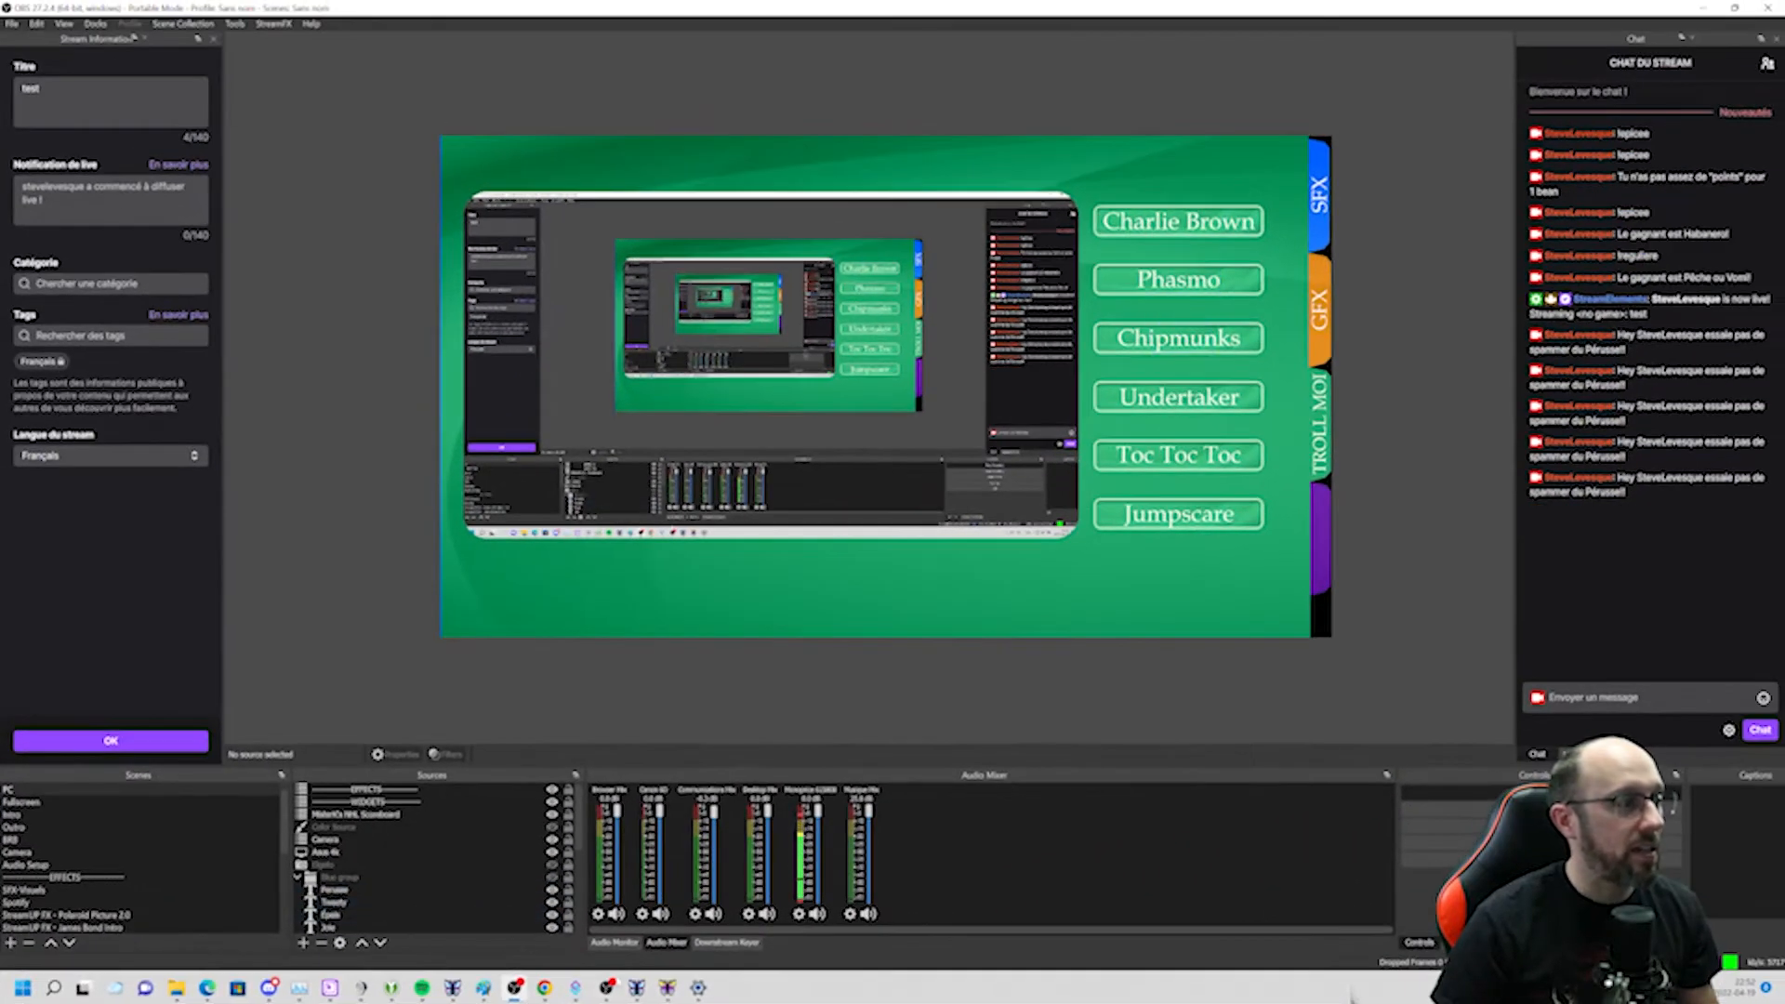
{"action": "left_click", "coordinate": [795, 984]}
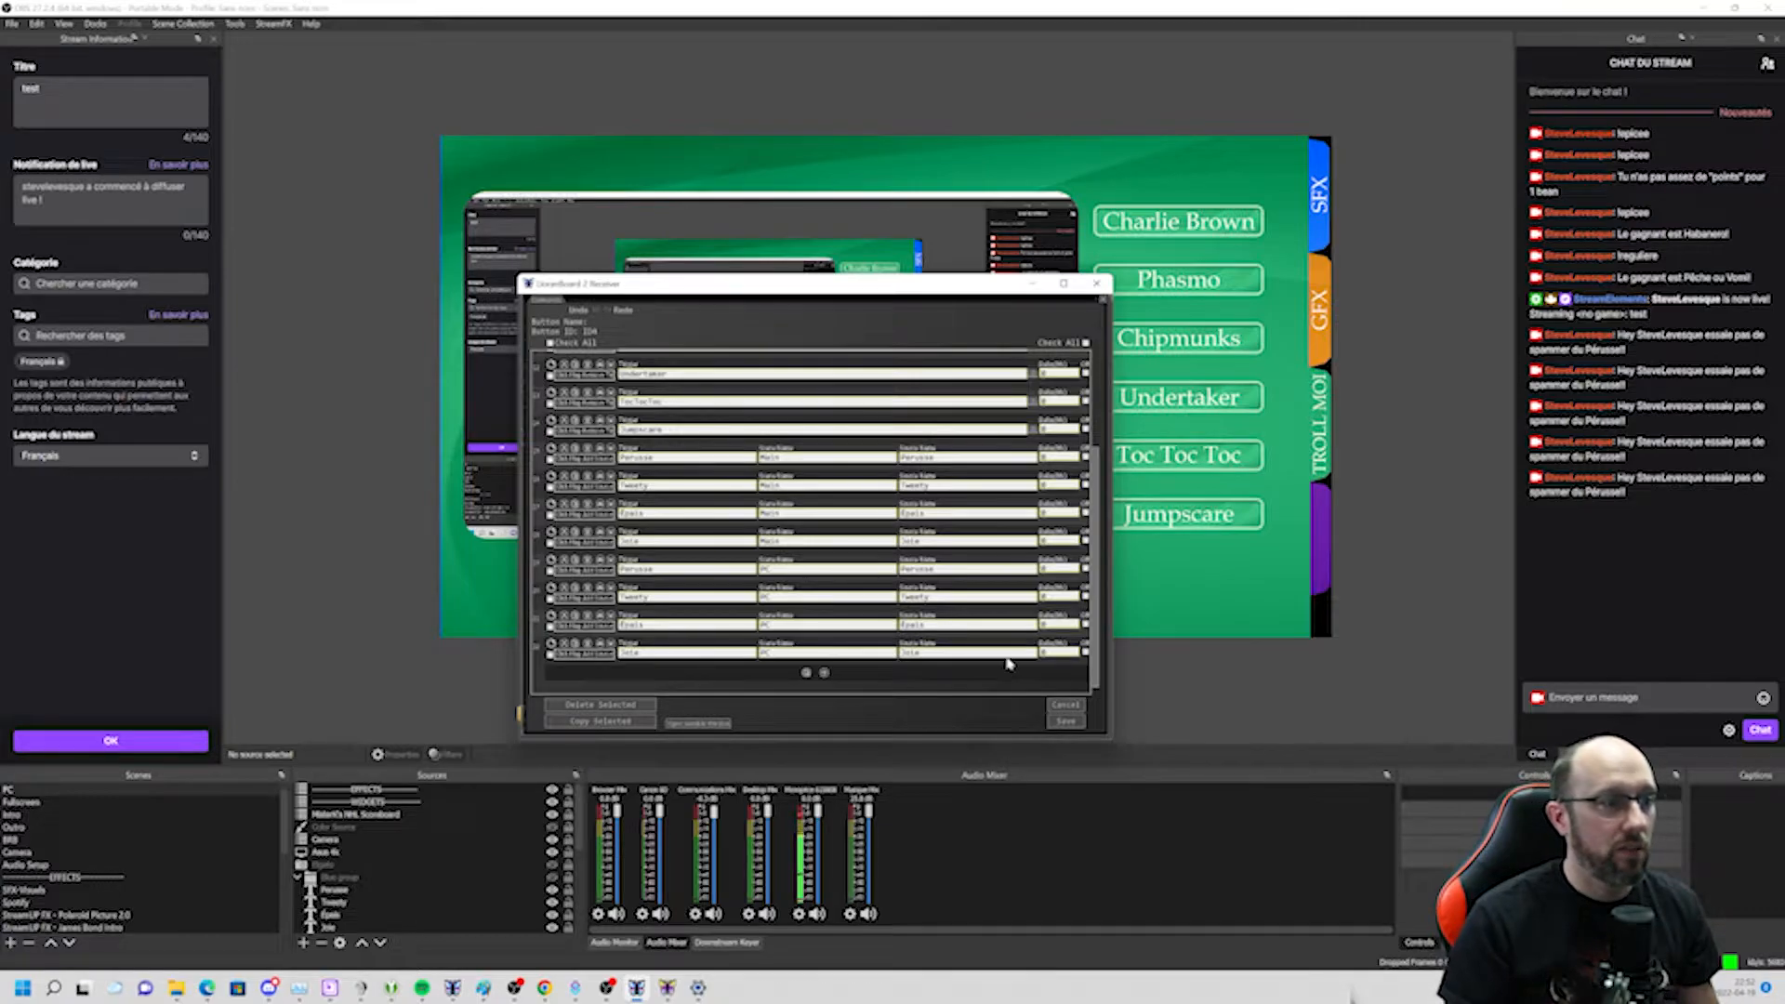
{"action": "left_click", "coordinate": [1054, 708]}
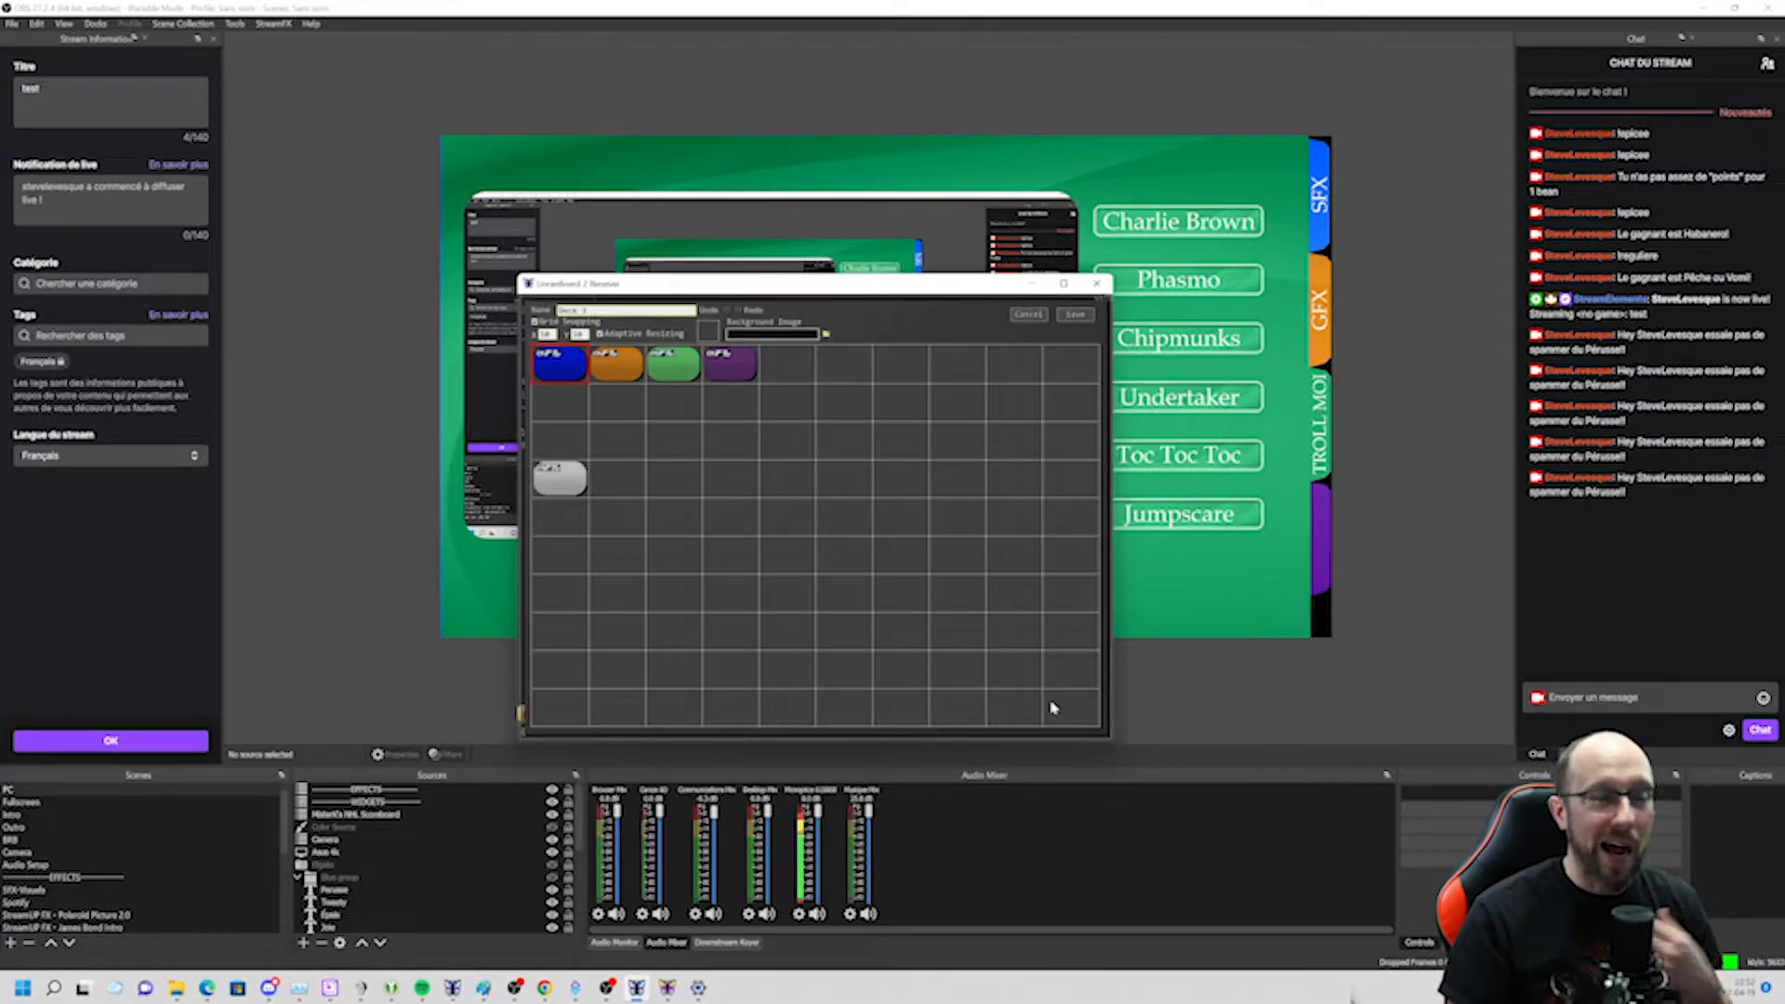
{"action": "left_click", "coordinate": [1030, 317]}
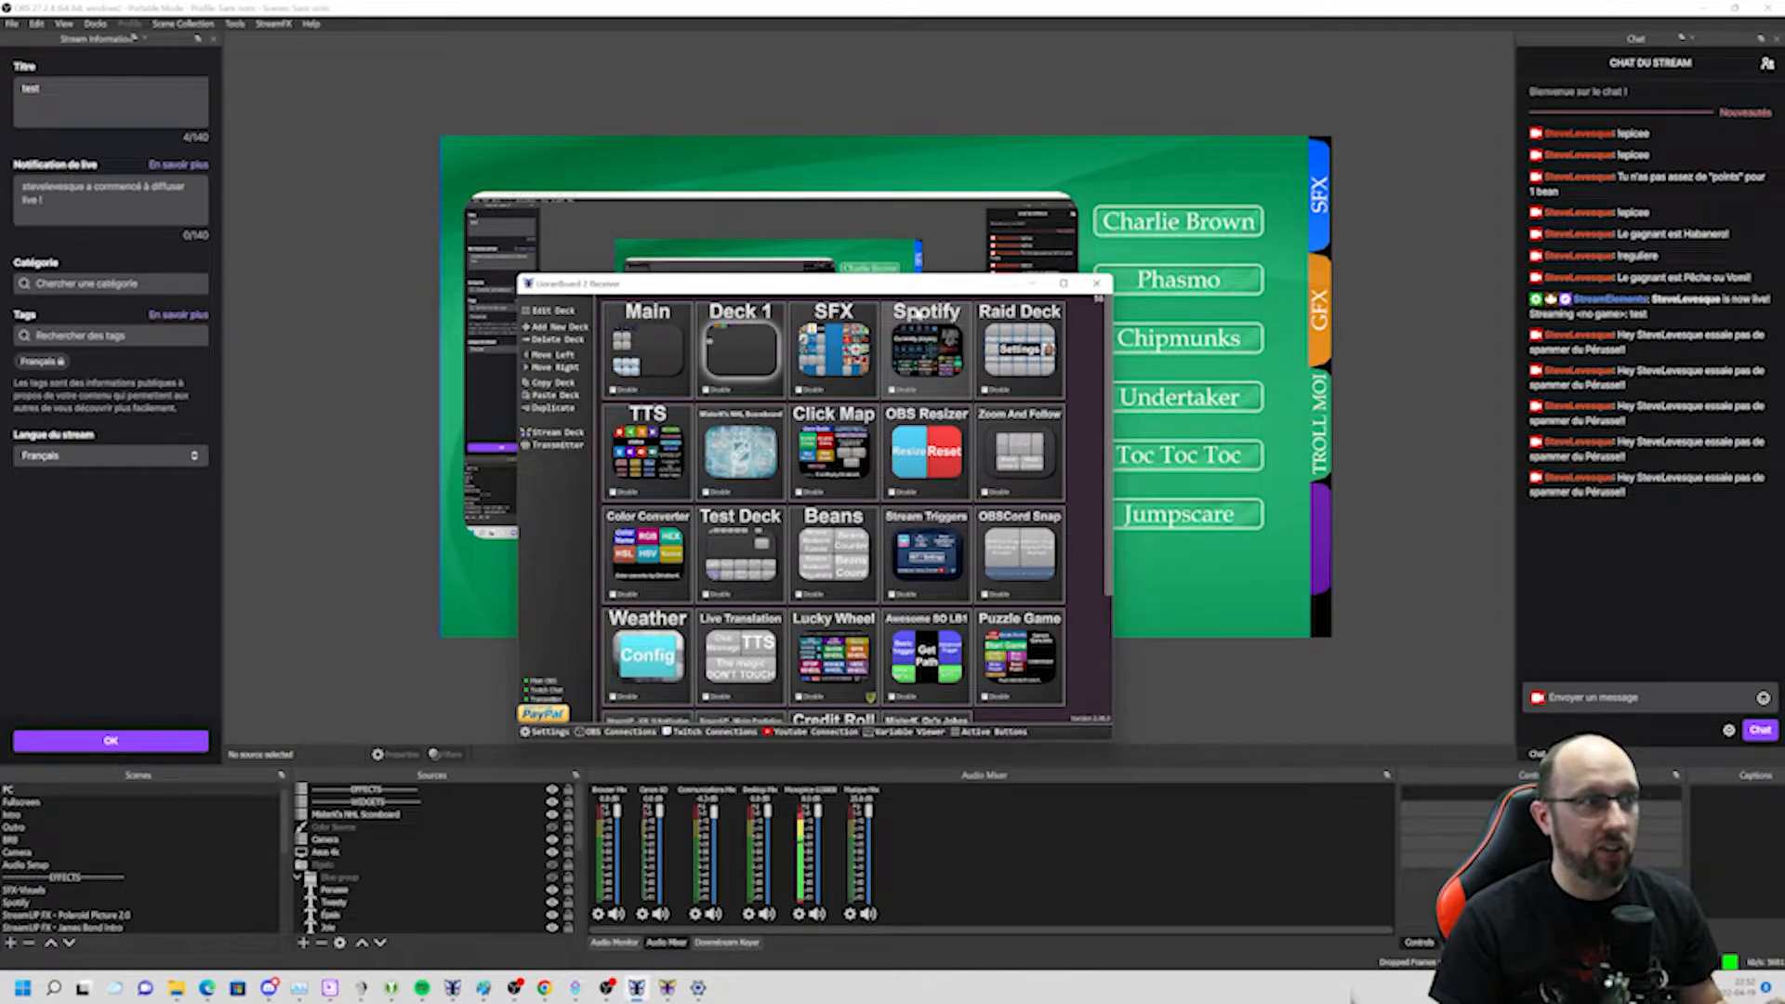
Edit the SFX deck and review the commands of the Perusse button, then cancel that editor.
{"action": "right_click", "coordinate": [851, 351]}
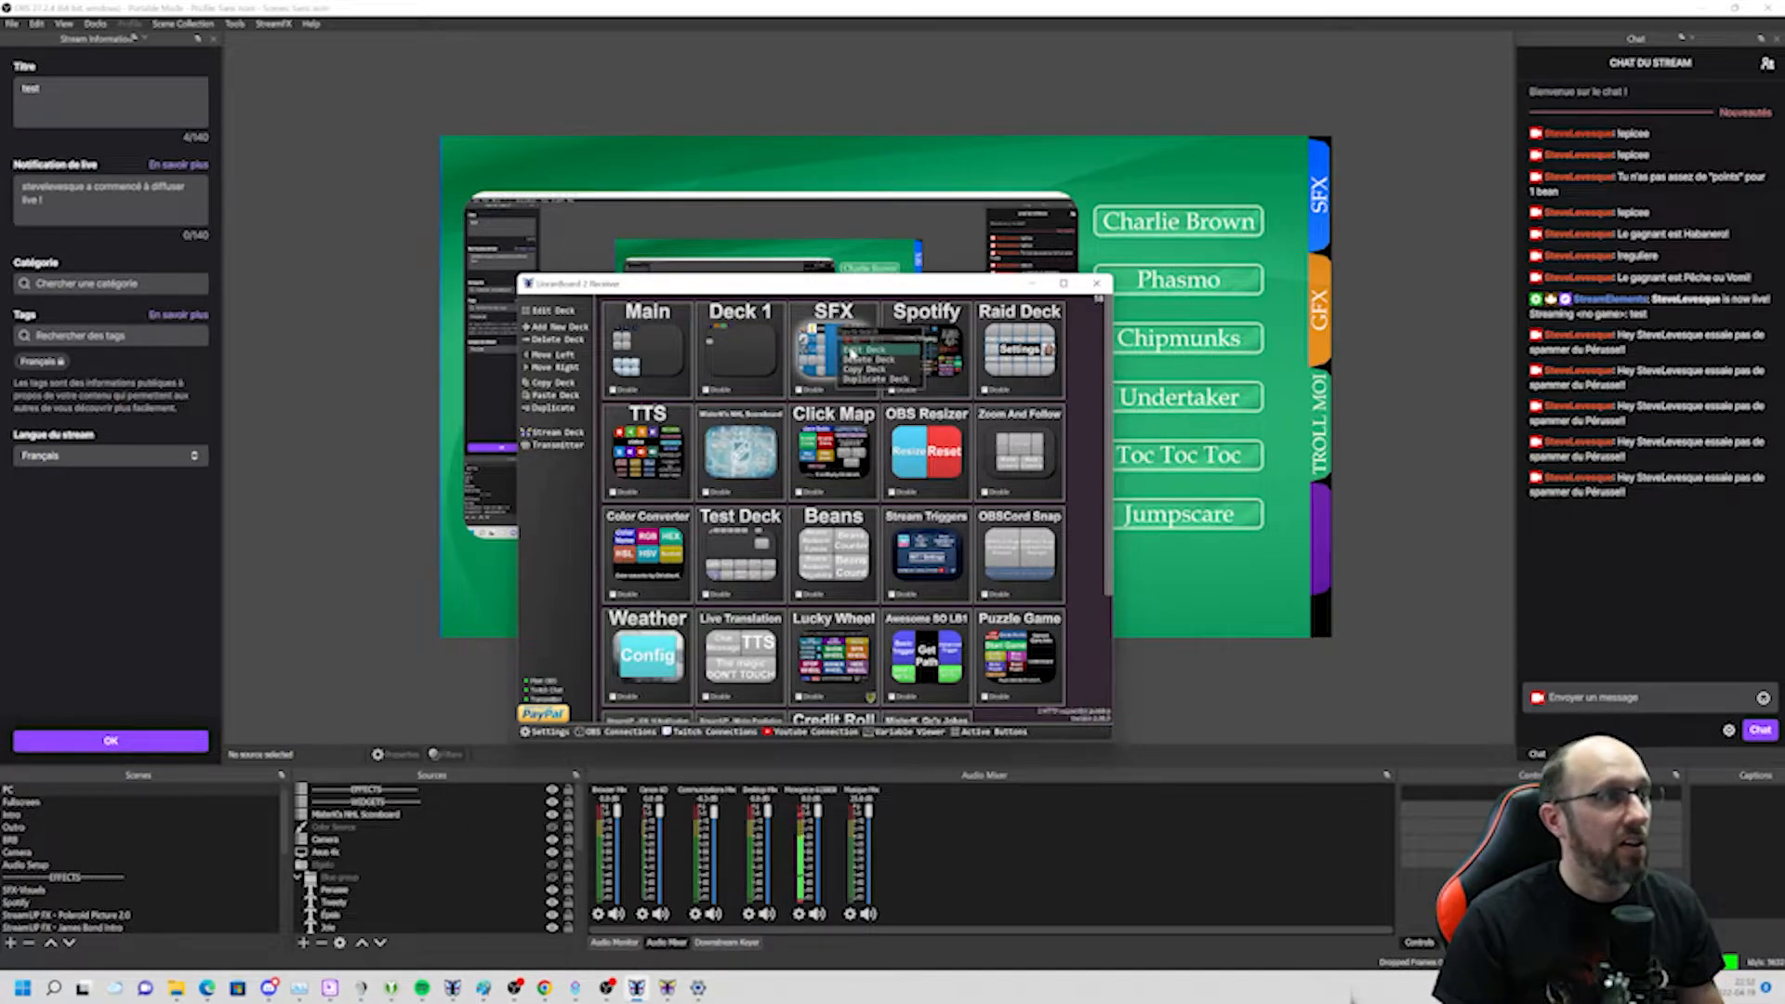
{"action": "left_click", "coordinate": [857, 350]}
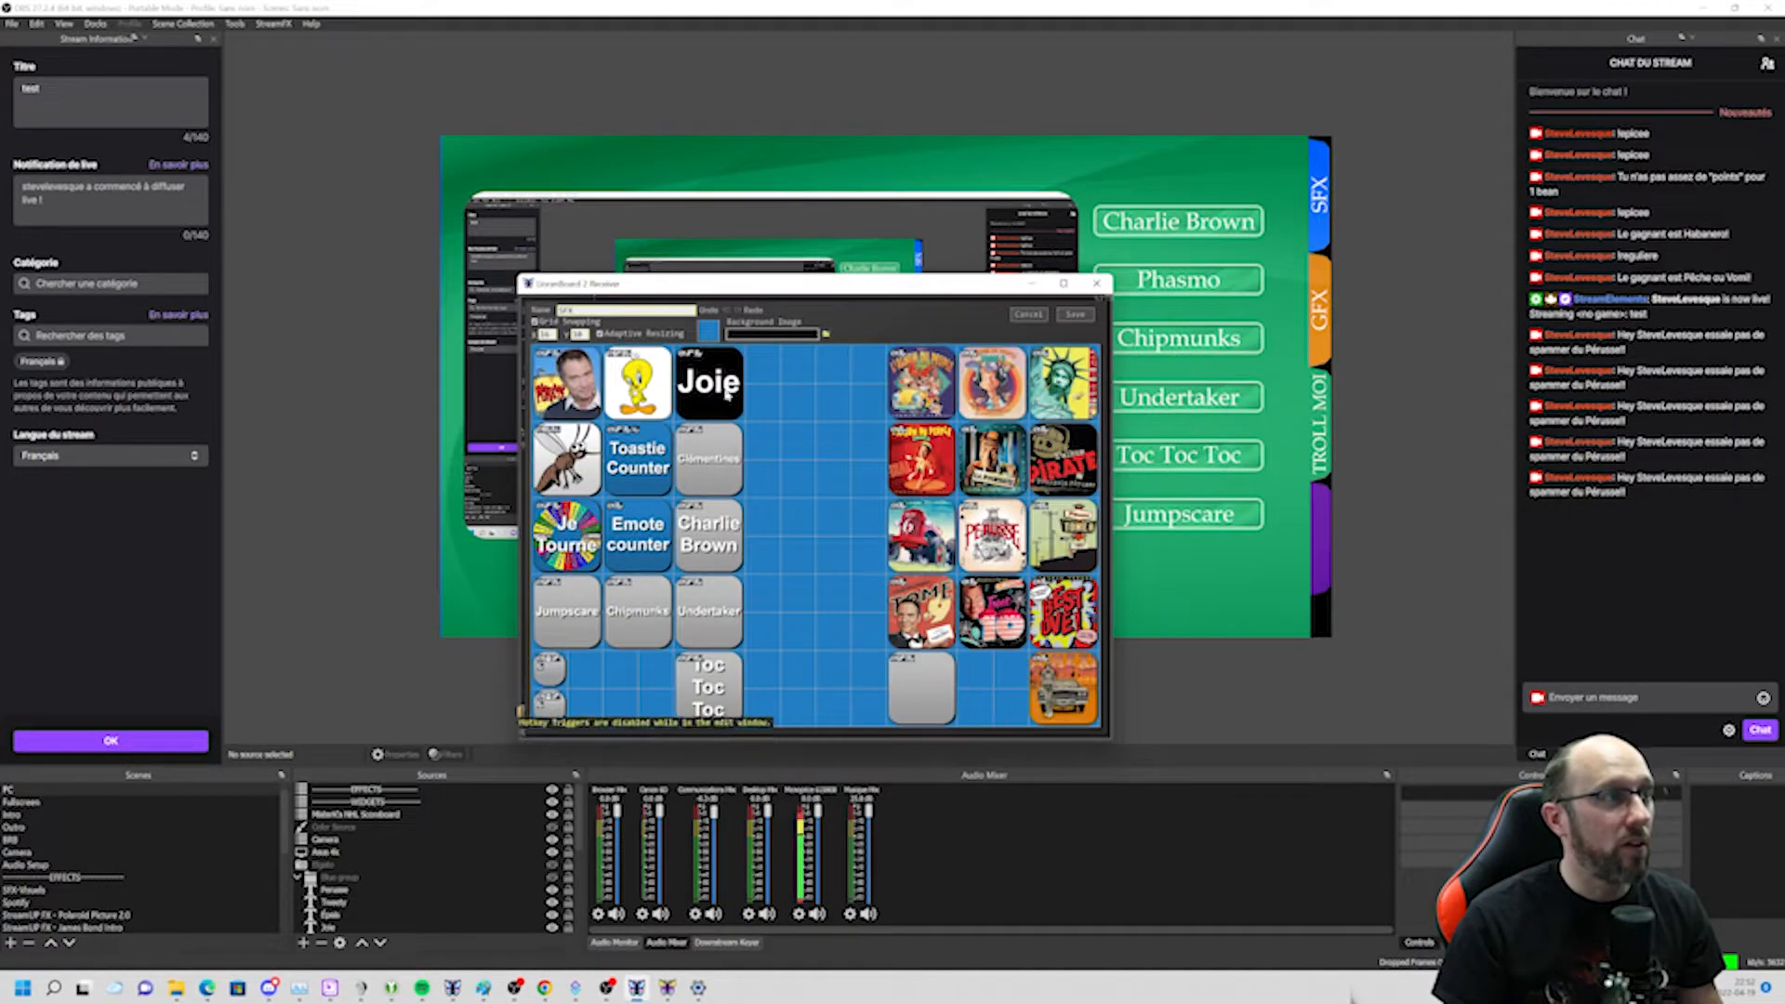
{"action": "right_click", "coordinate": [590, 396]}
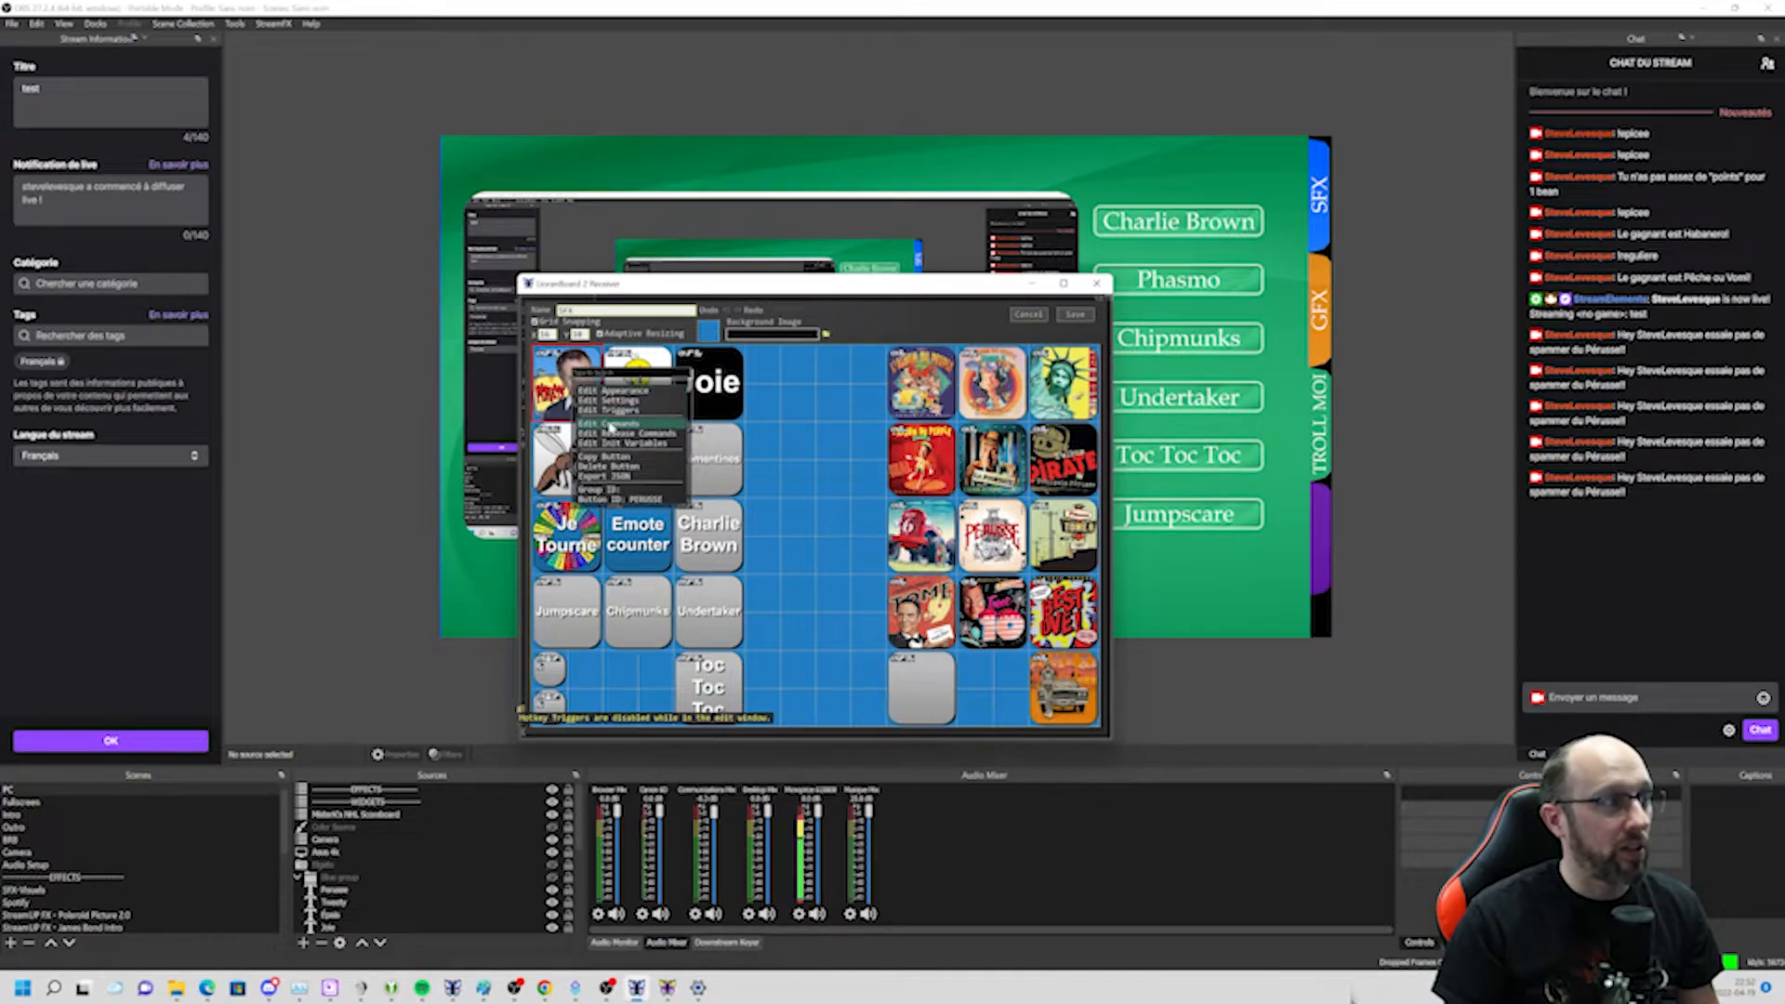
{"action": "left_click", "coordinate": [610, 425]}
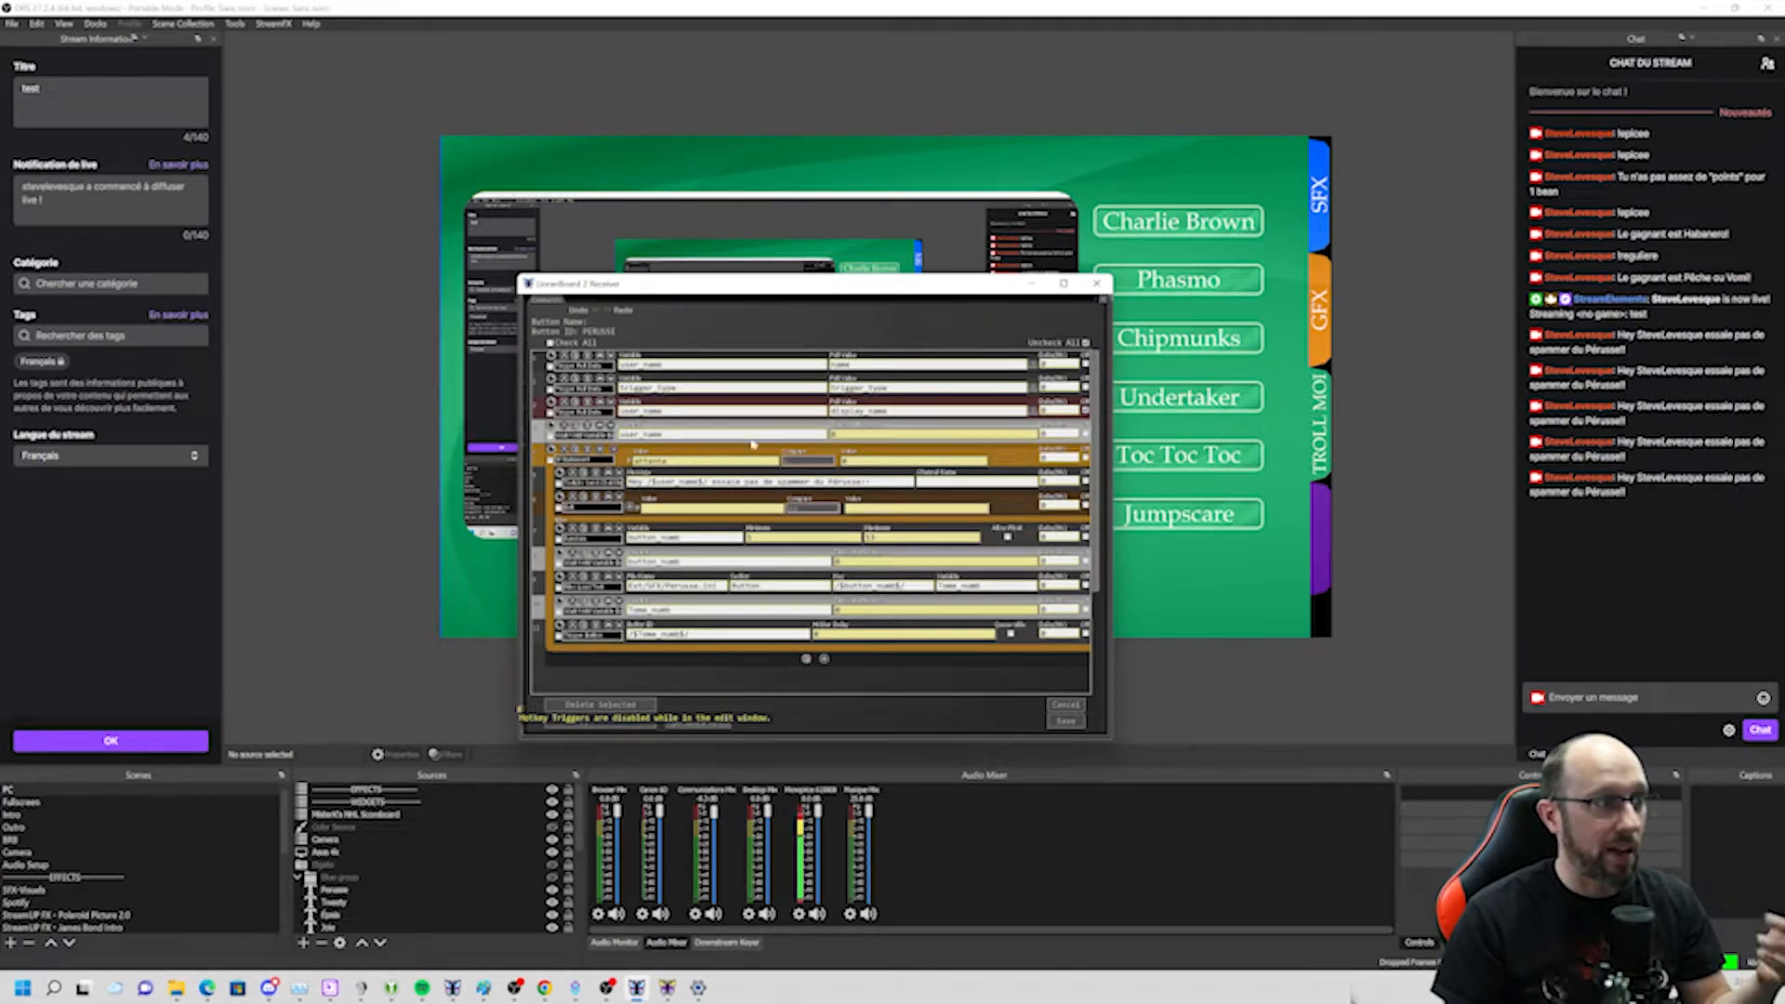
{"action": "left_click", "coordinate": [1066, 722]}
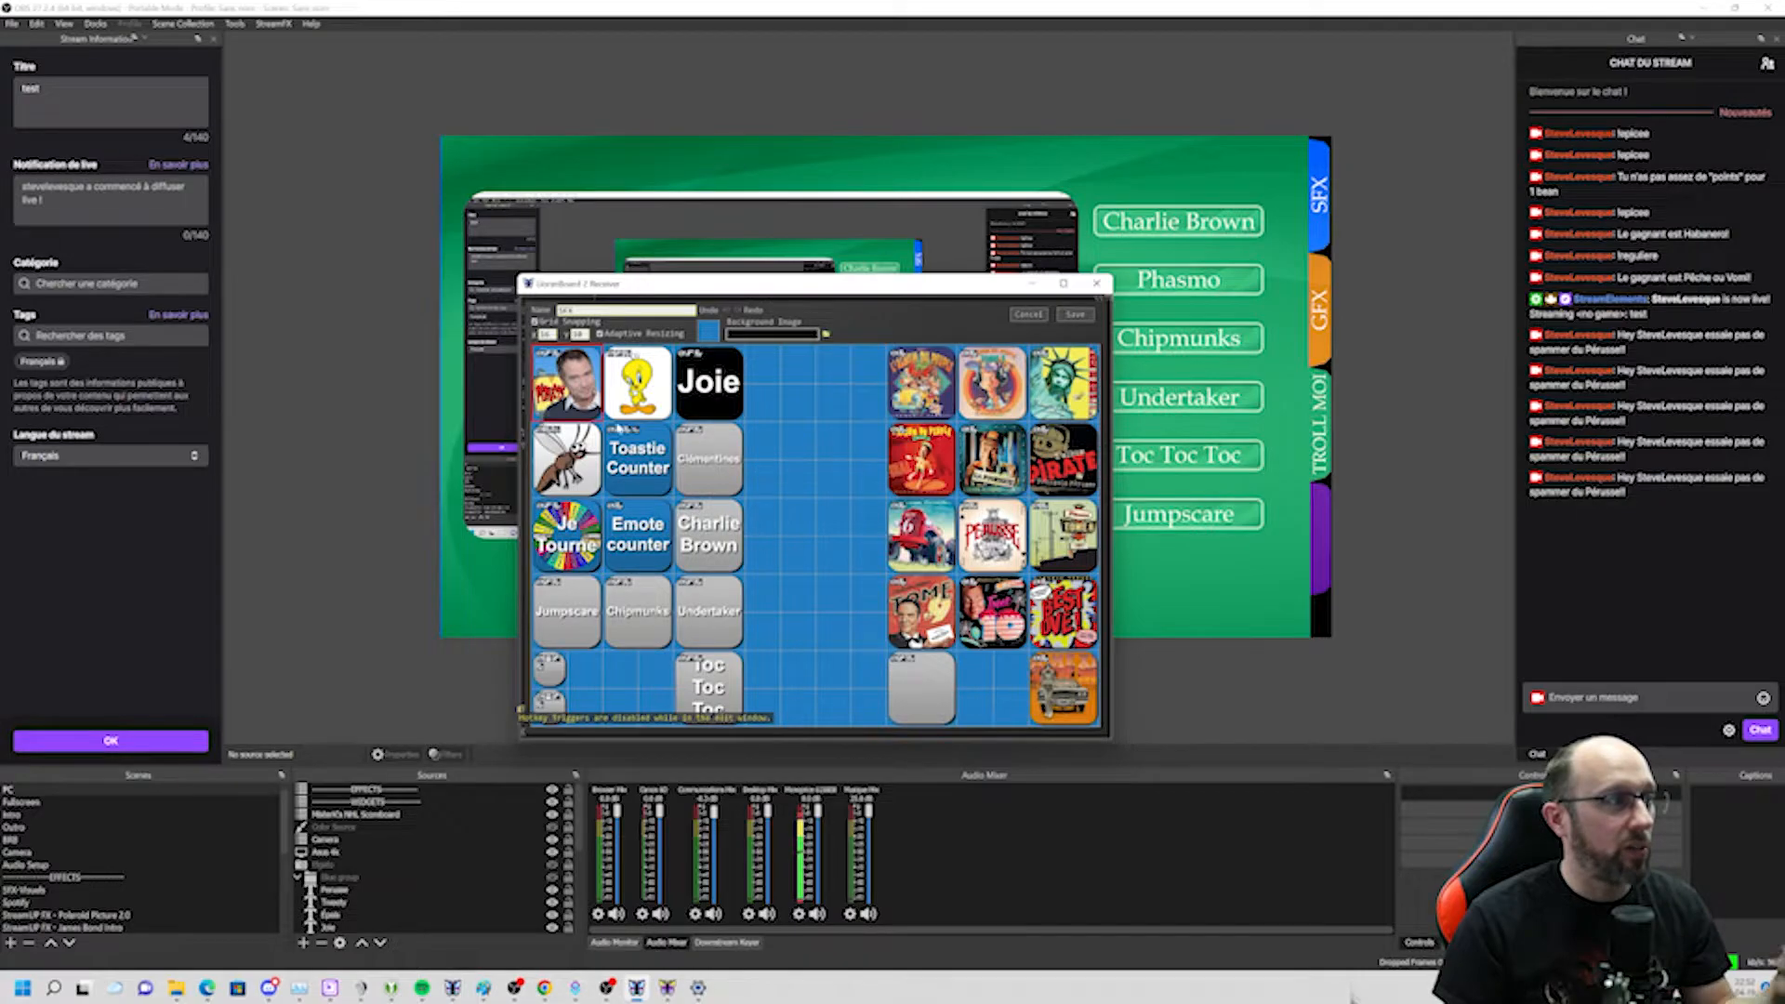
Open the Perusse button's triggers and delete its Extension Trigger.
{"action": "right_click", "coordinate": [571, 396]}
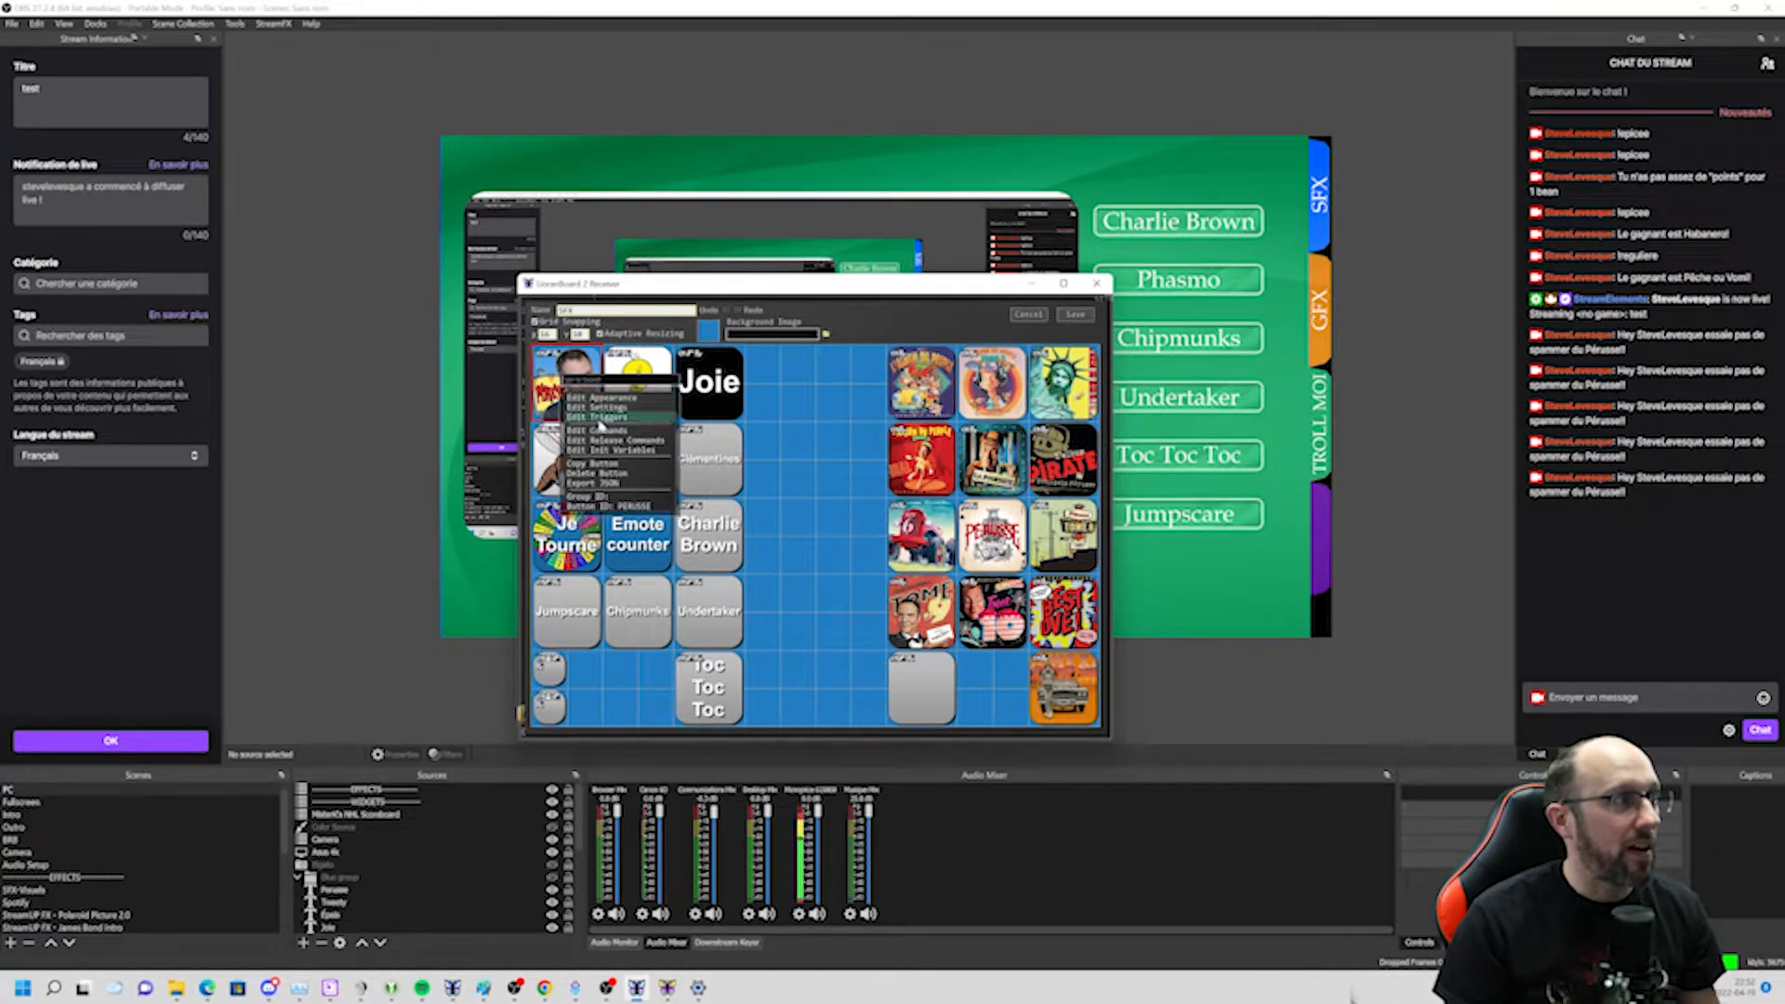
{"action": "left_click", "coordinate": [602, 417]}
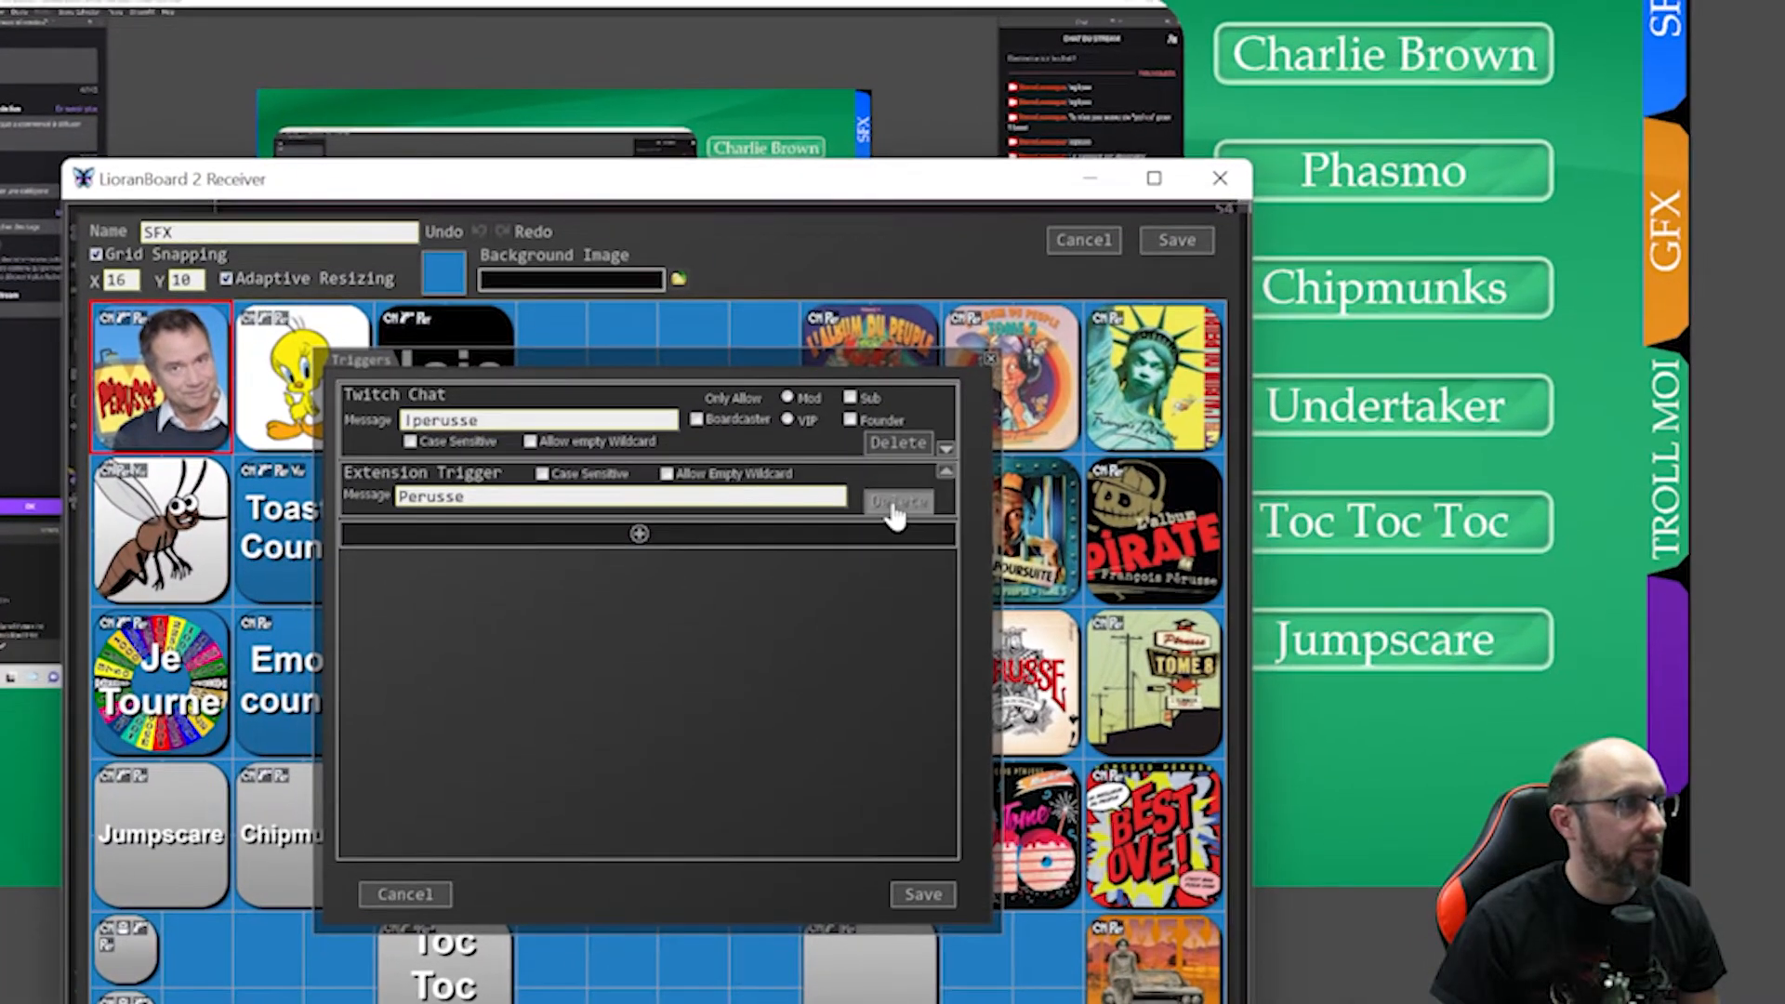
{"action": "left_click", "coordinate": [894, 502]}
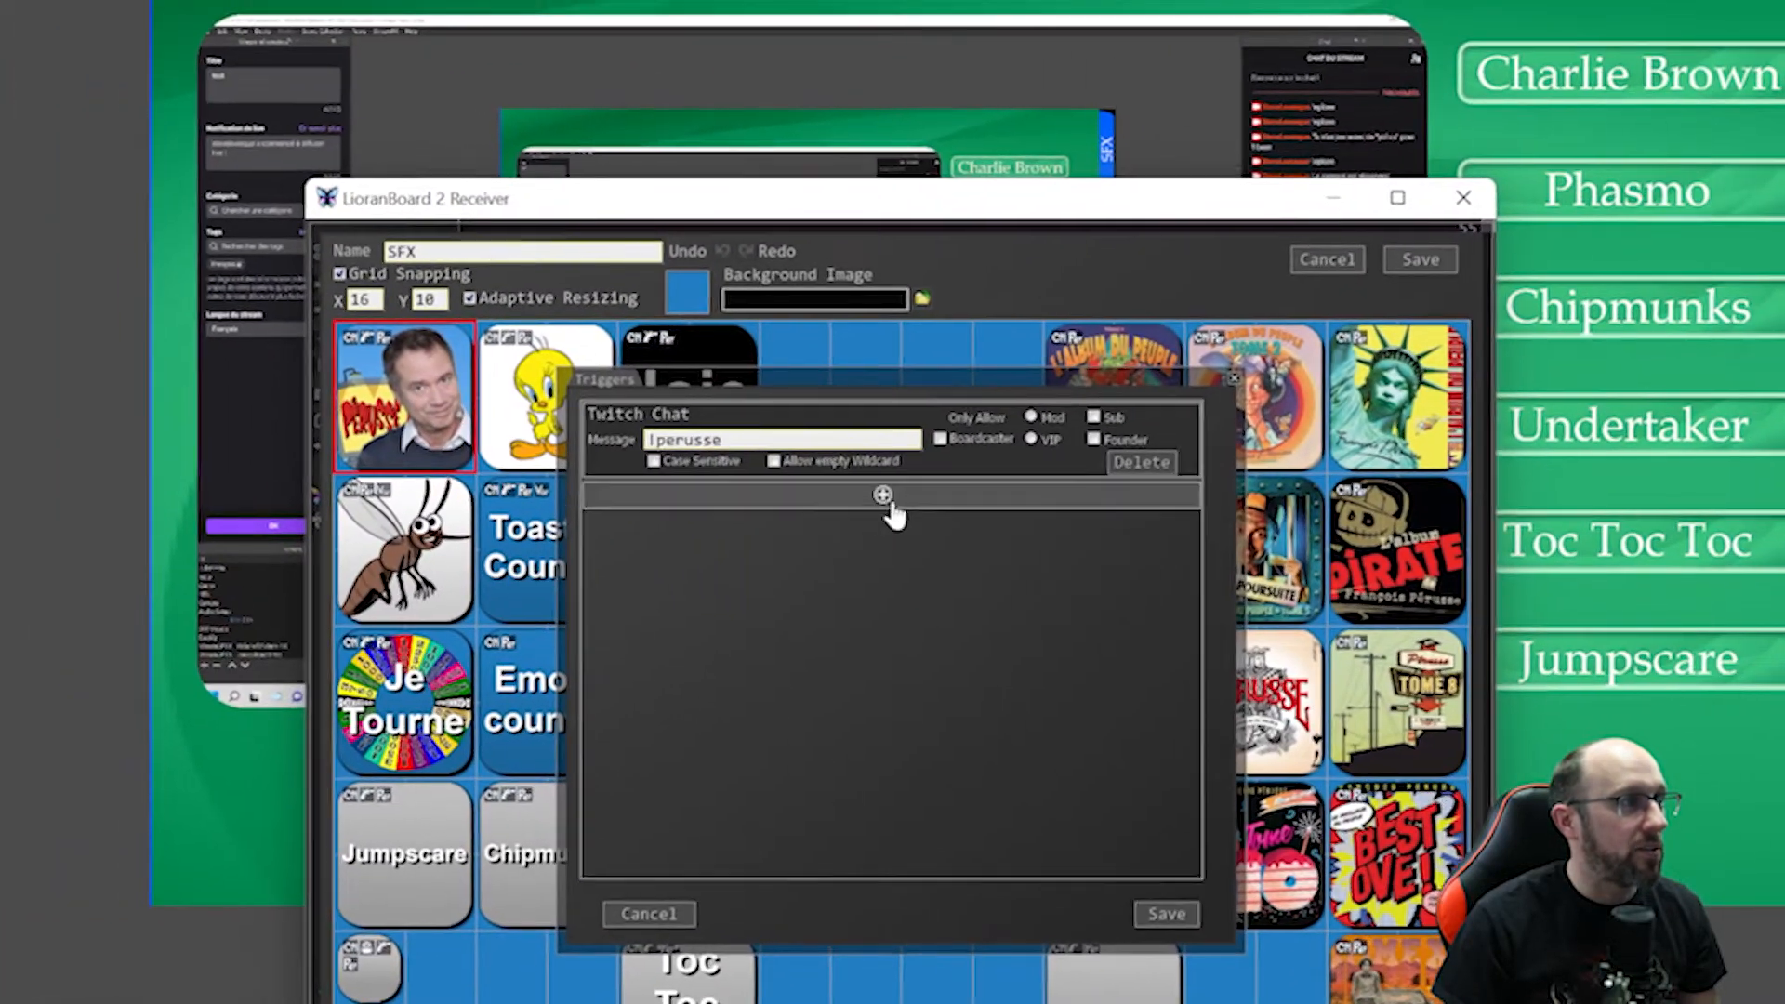
Add a new Extension Trigger to the Perusse button with the message Perusse.
{"action": "left_click", "coordinate": [649, 478]}
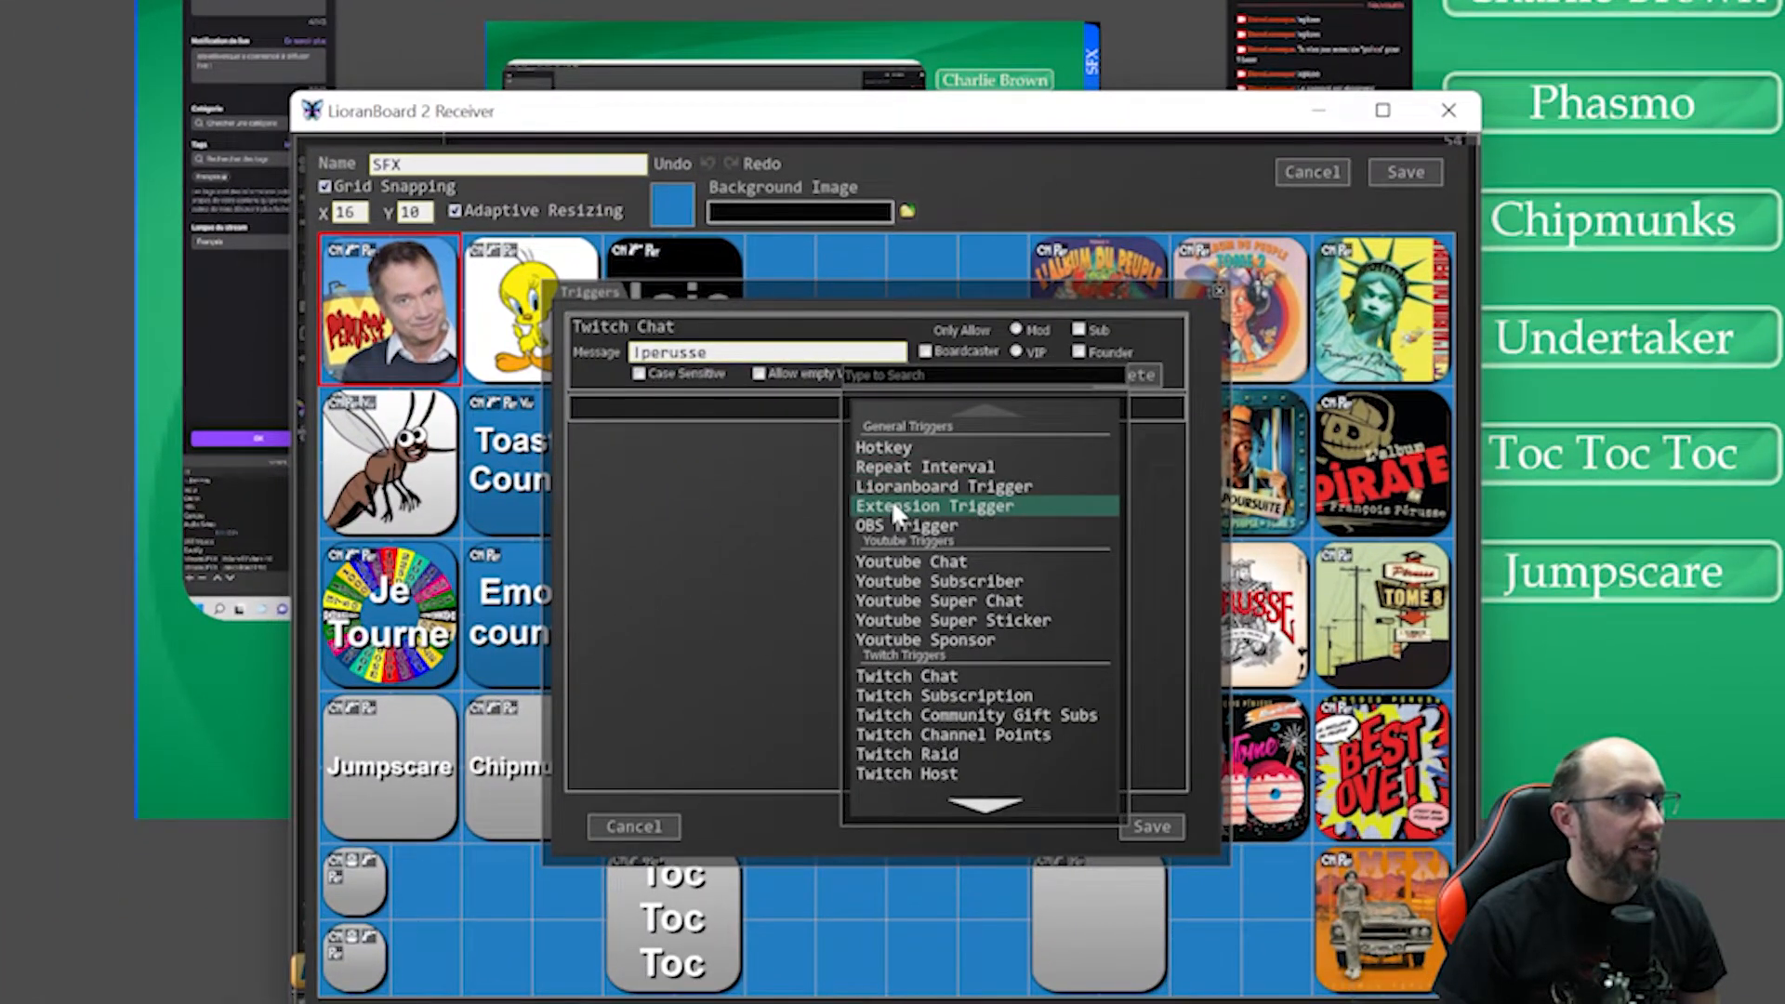
{"action": "left_click", "coordinate": [910, 598]}
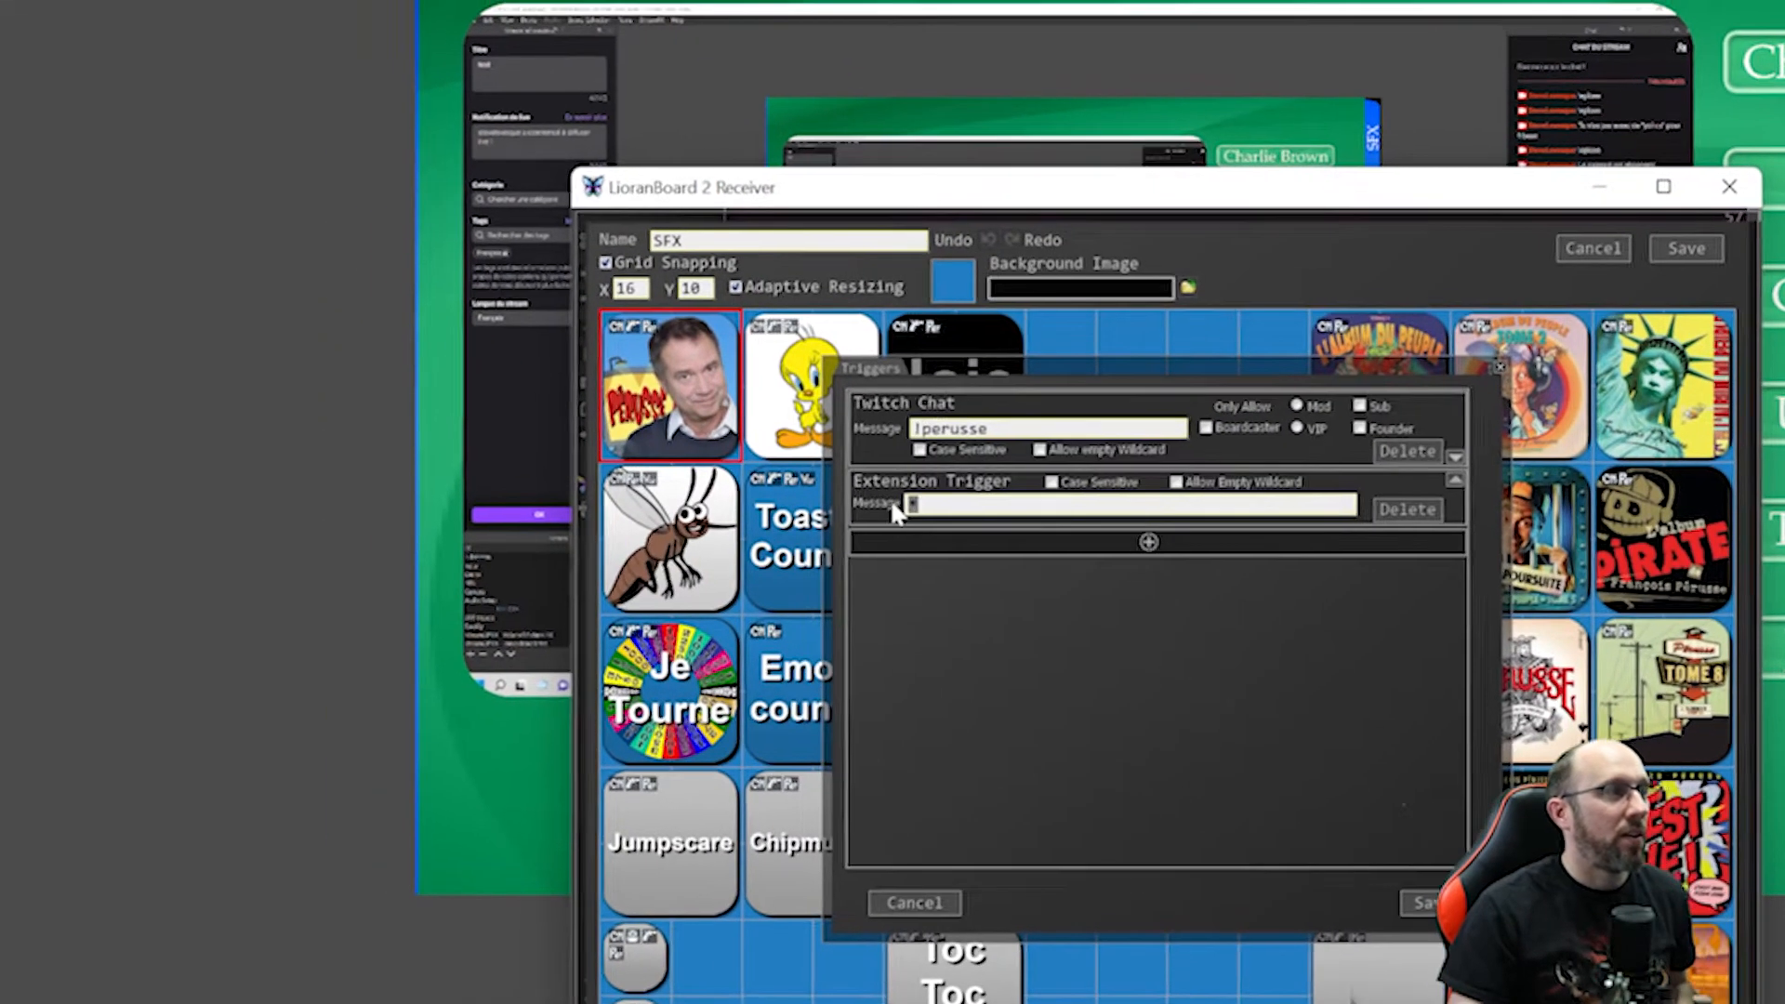
{"action": "left_click_drag", "start_coordinate": [900, 498], "coordinate": [879, 504]}
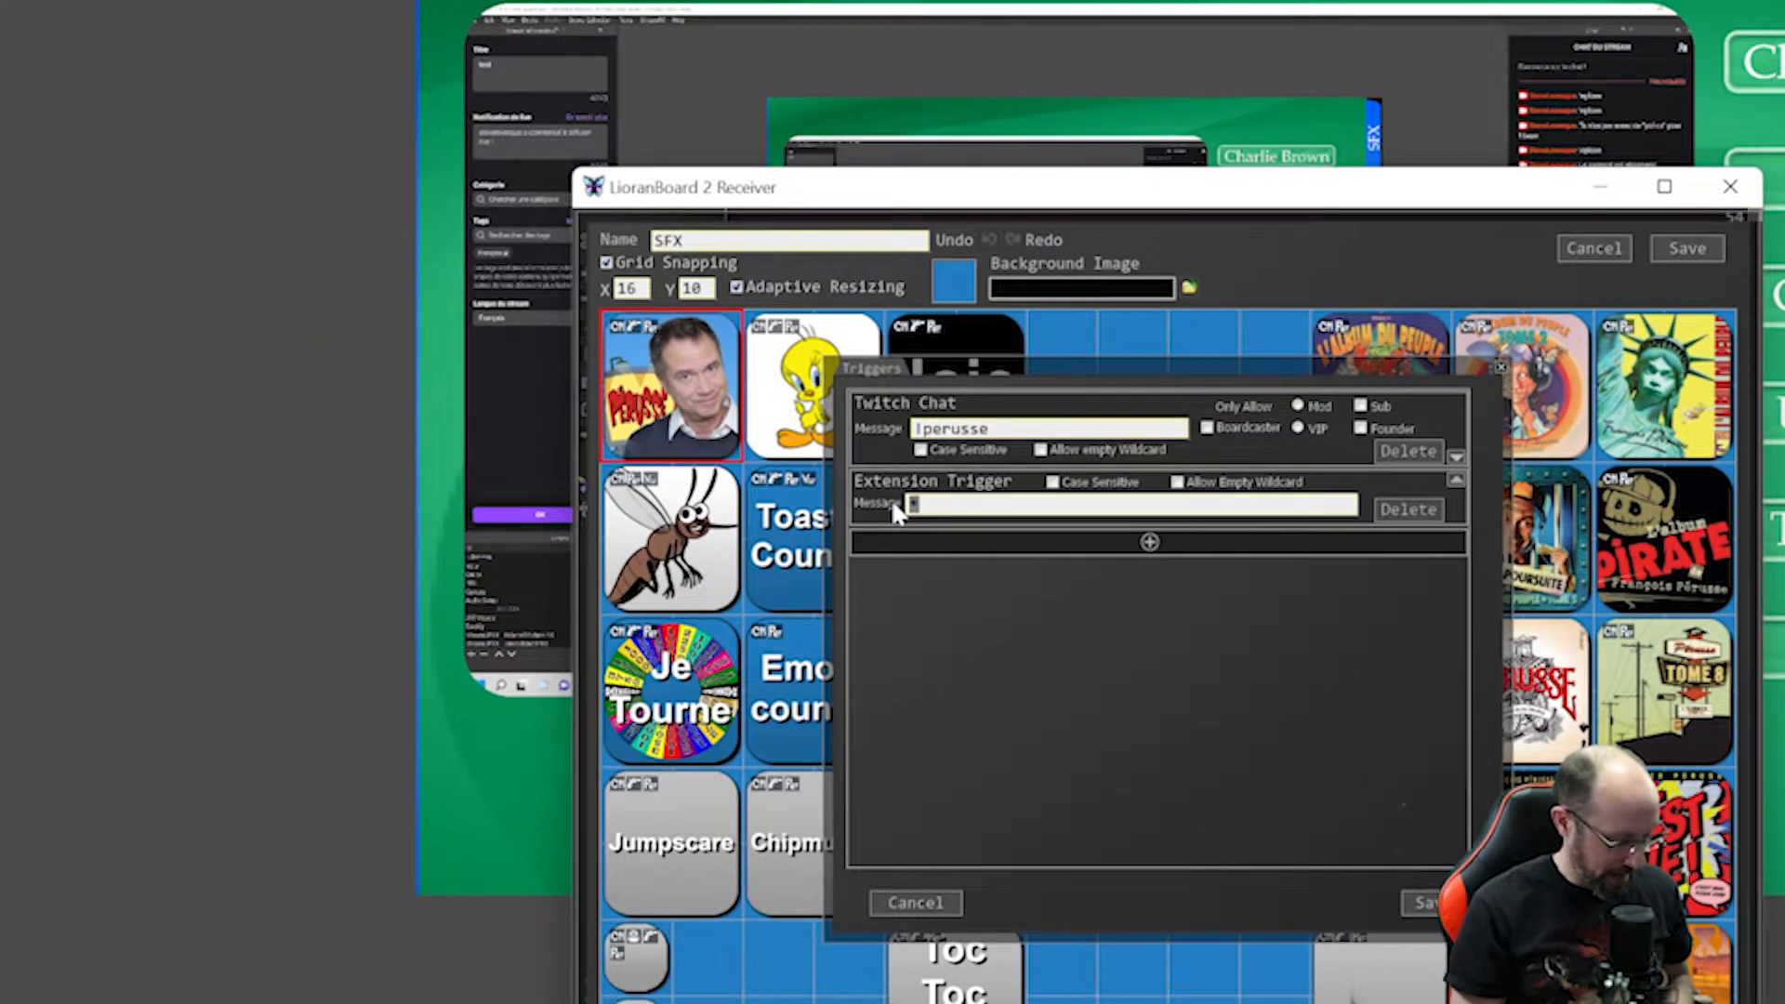
{"action": "type", "text": "Perusse"}
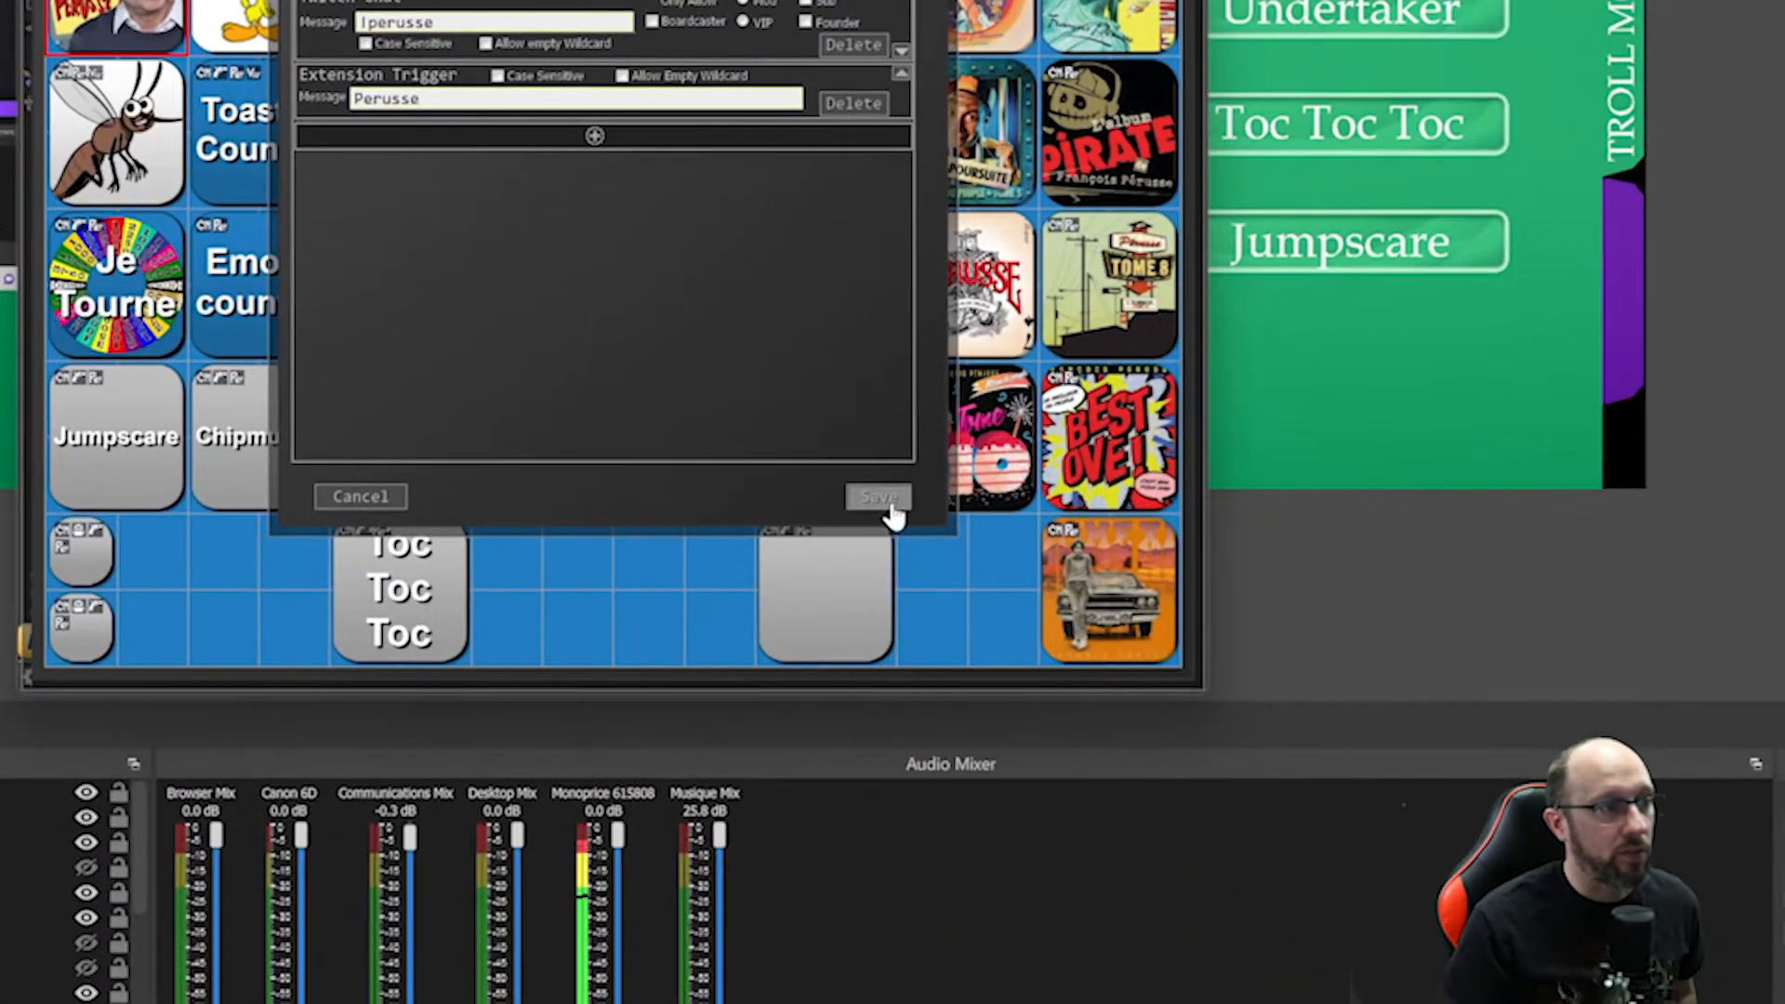
Save the button's triggers and the SFX deck, then switch back to OBS.
{"action": "left_click", "coordinate": [1209, 767]}
{"action": "left_click", "coordinate": [1463, 113]}
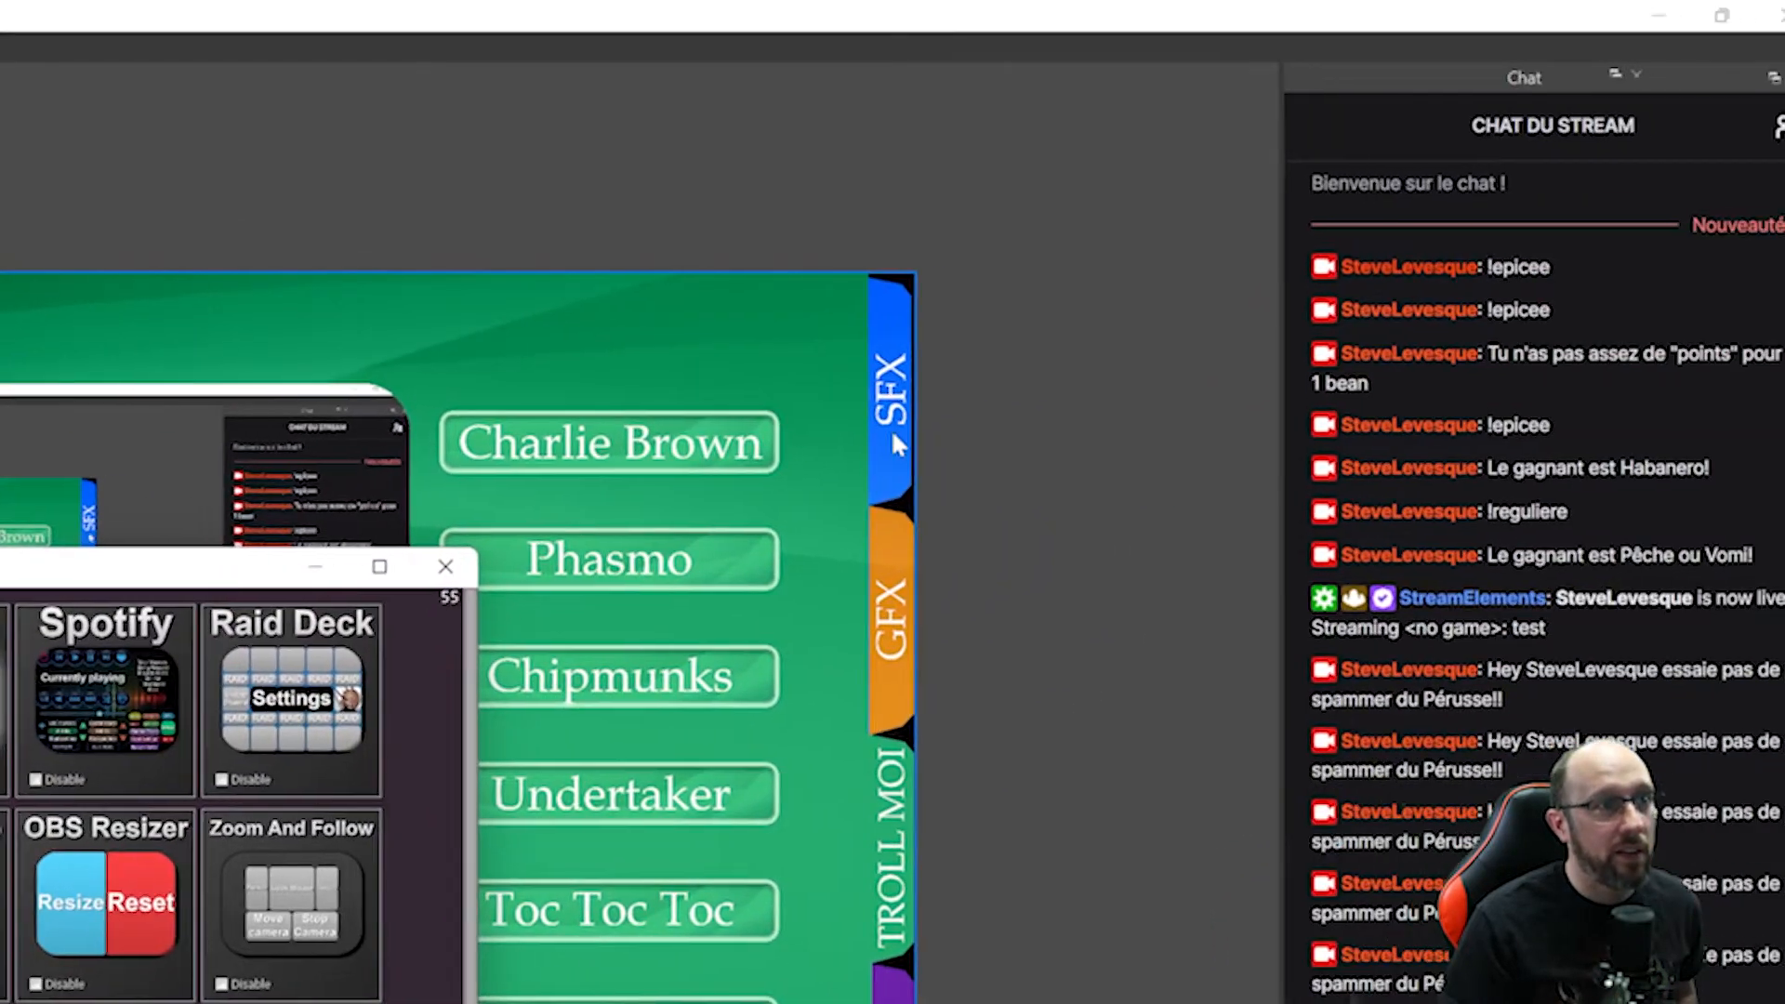
{"action": "left_click", "coordinate": [1405, 299]}
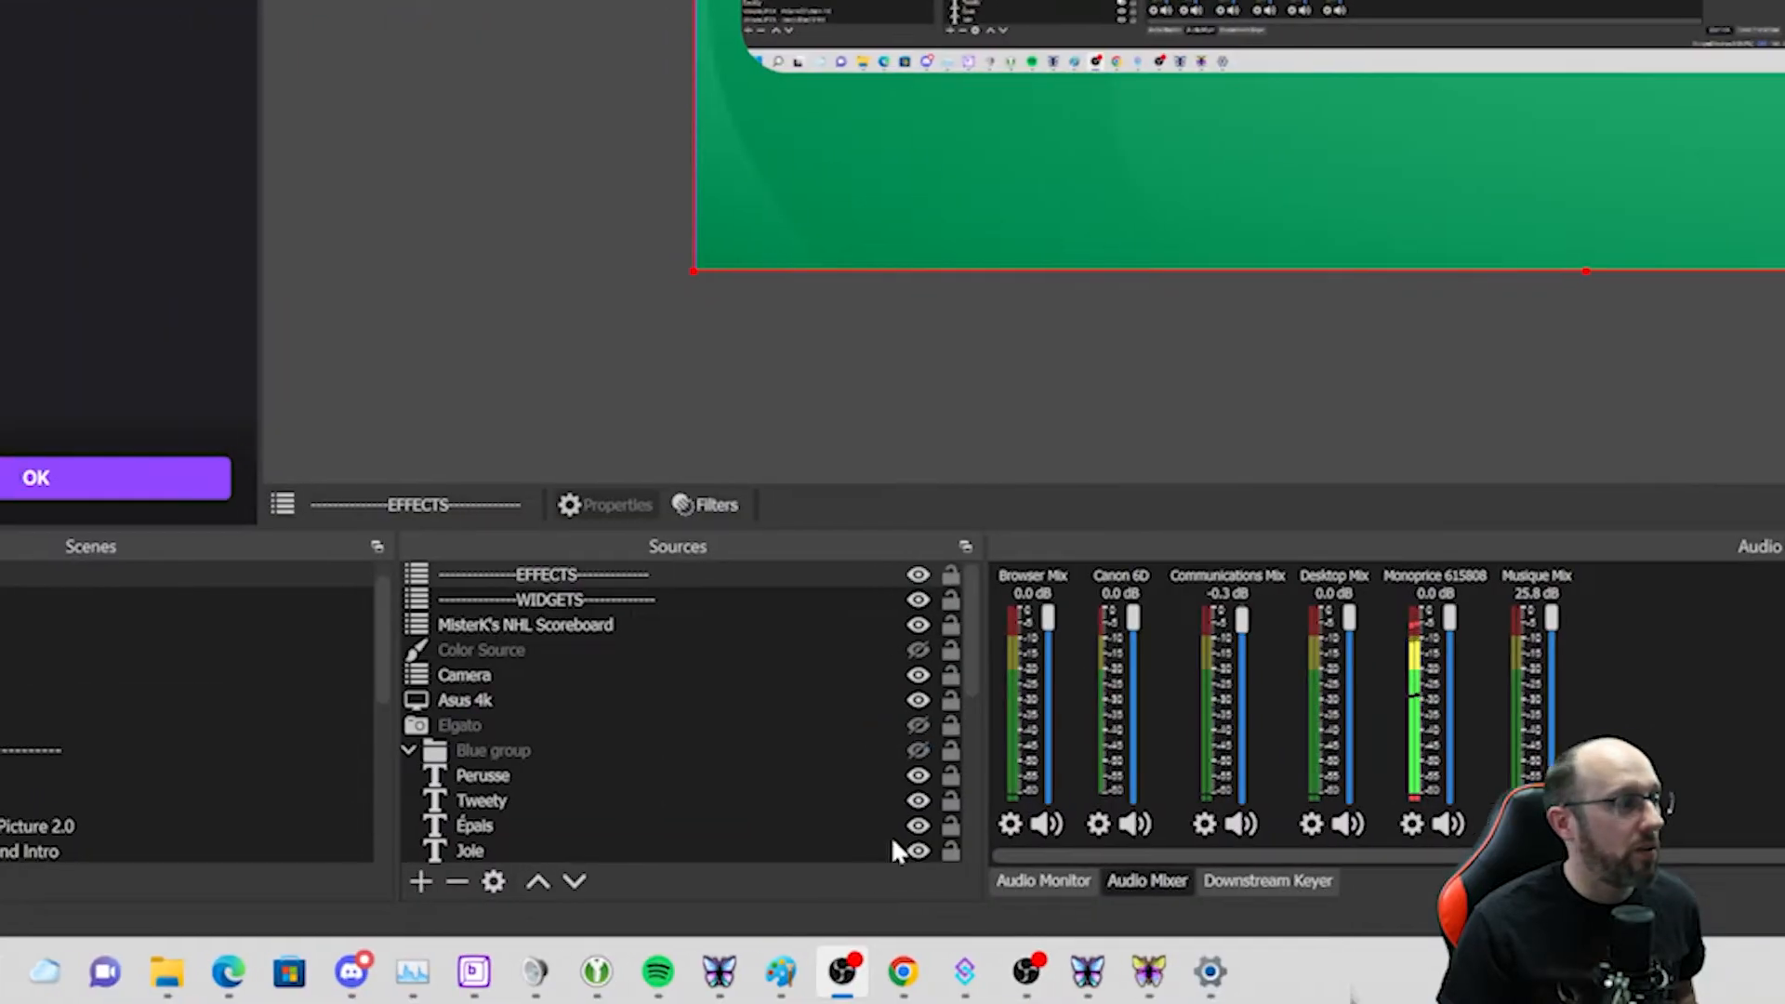